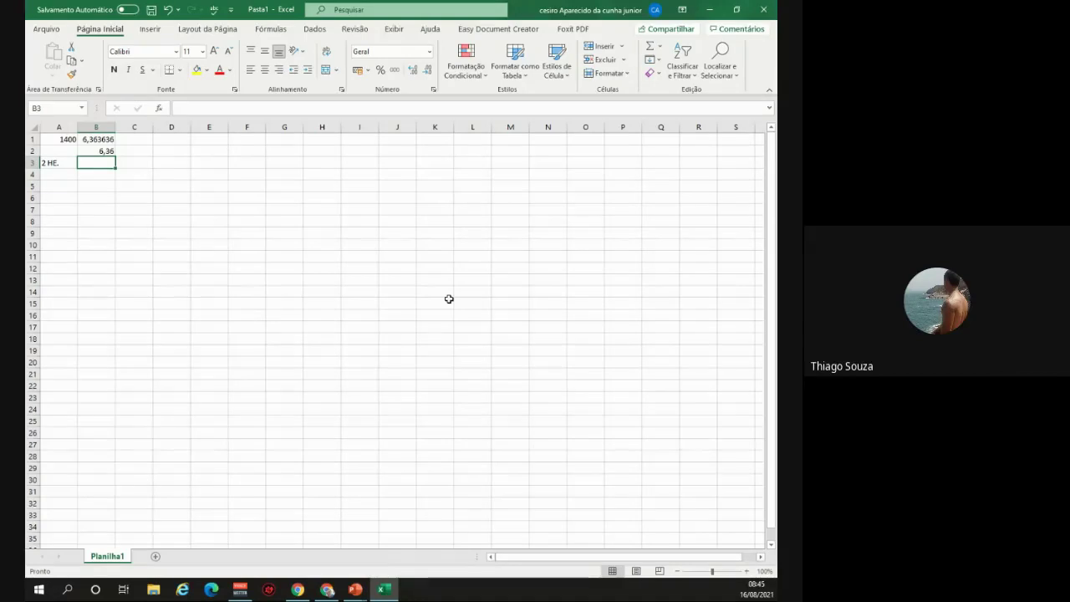
- Enter the formula =B2*50% in cell B3 to calculate the 50% overtime premium
key("Up")
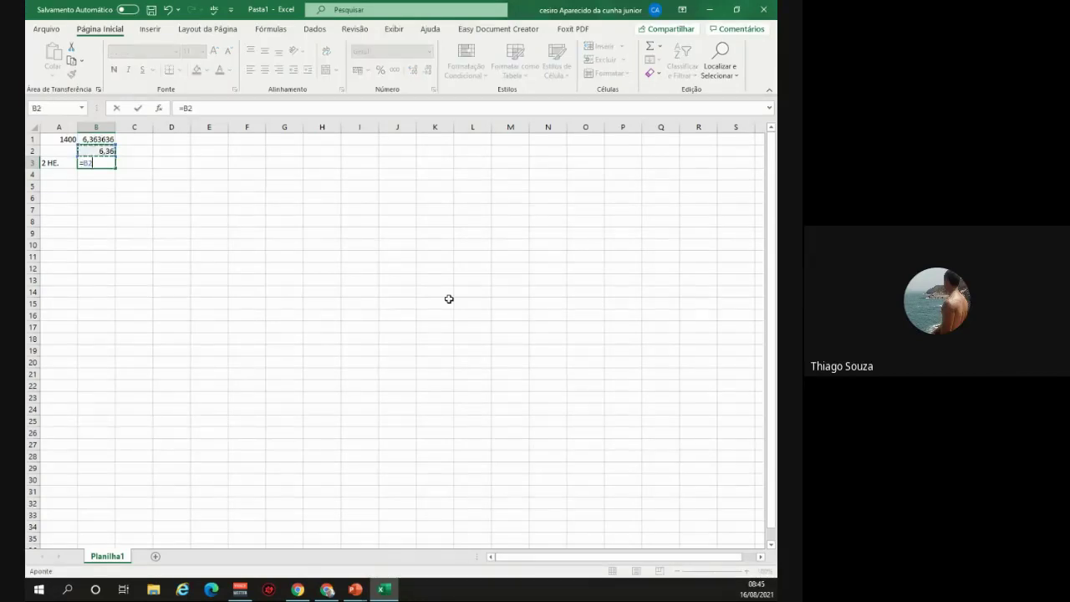
type("50")
key("BackSpace")
key("BackSpace")
type("*")
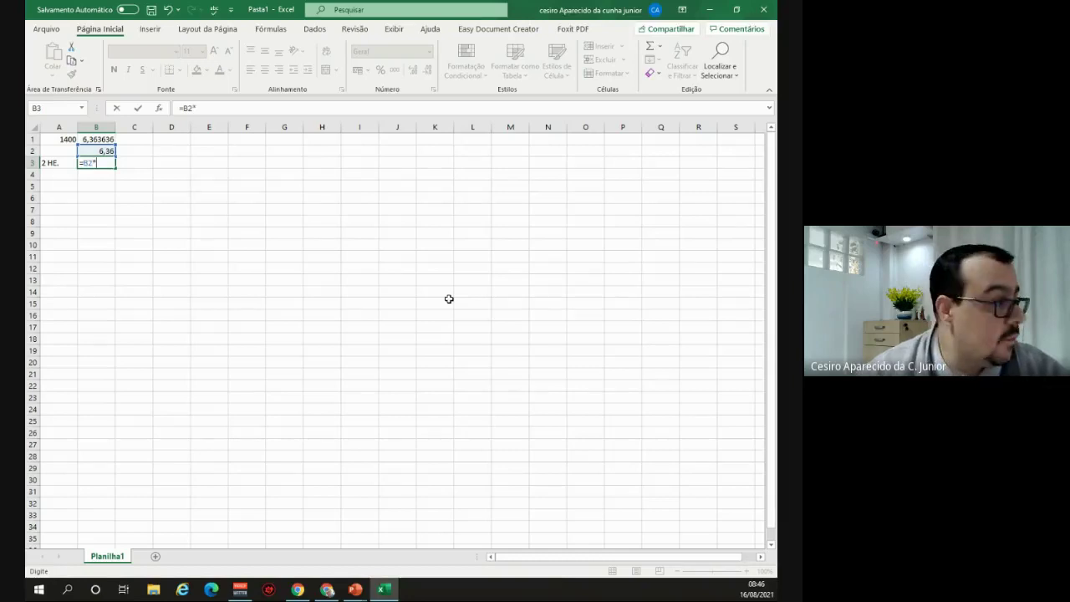
type("50%")
key("Return")
key("Up")
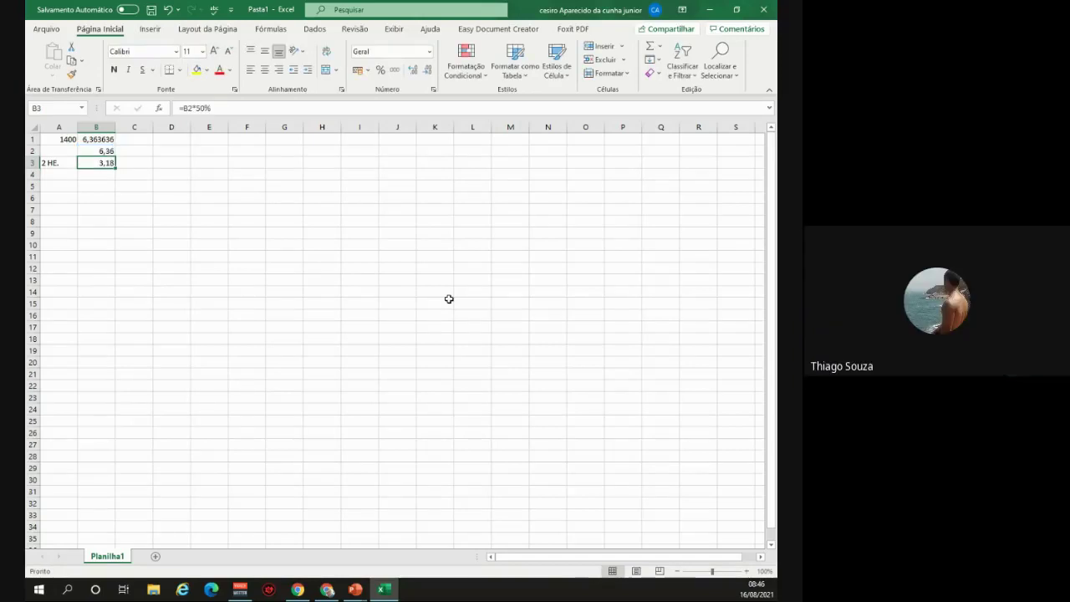
- Add the hourly rate and the overtime premium in cell B4 with the formula =B2+B3
key("Down")
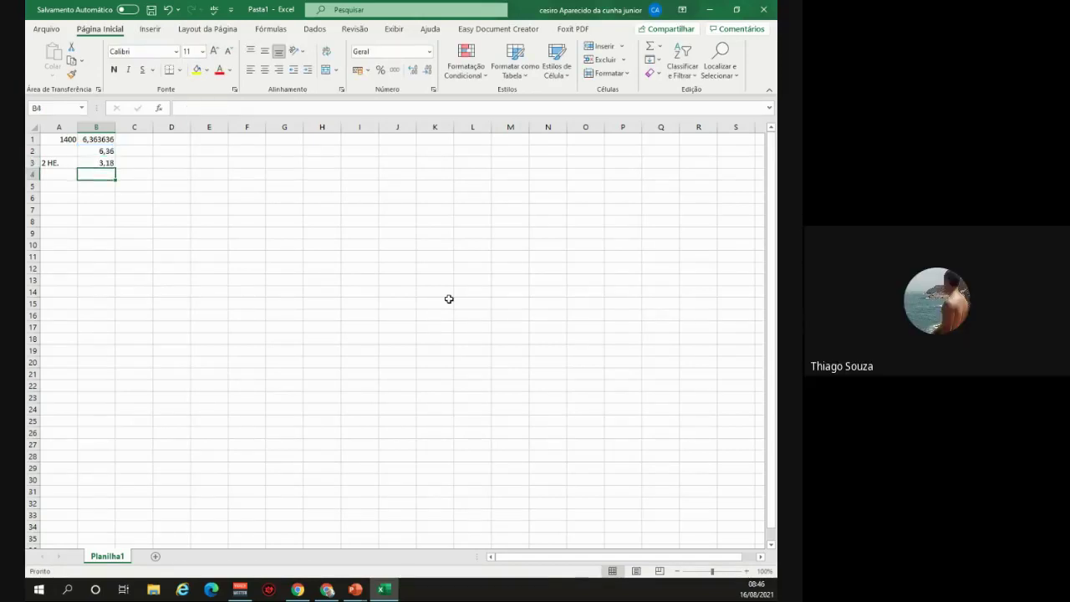
type("=")
key("Up")
key("Up")
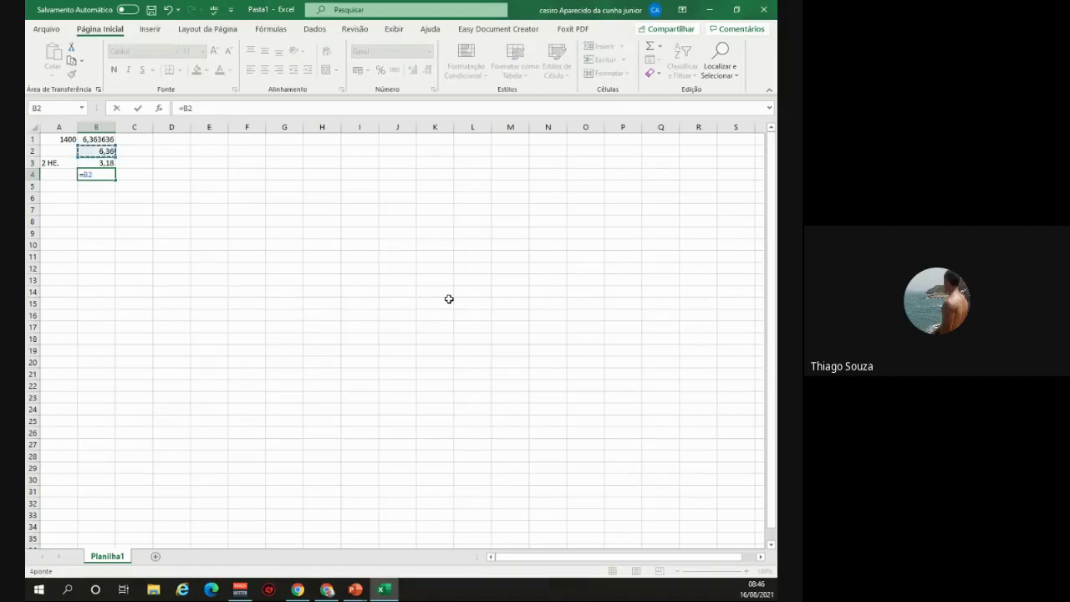
type("+")
key("Up")
key("Return")
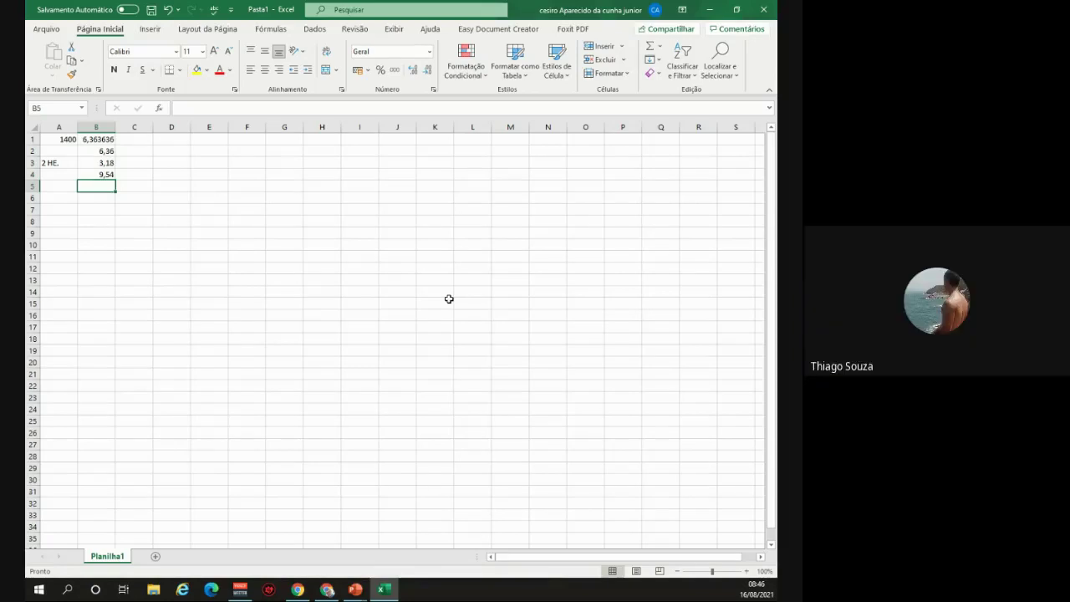
- In cell C4, multiply the overtime hourly value in B4 by 2 hours
key("Up")
key("Right")
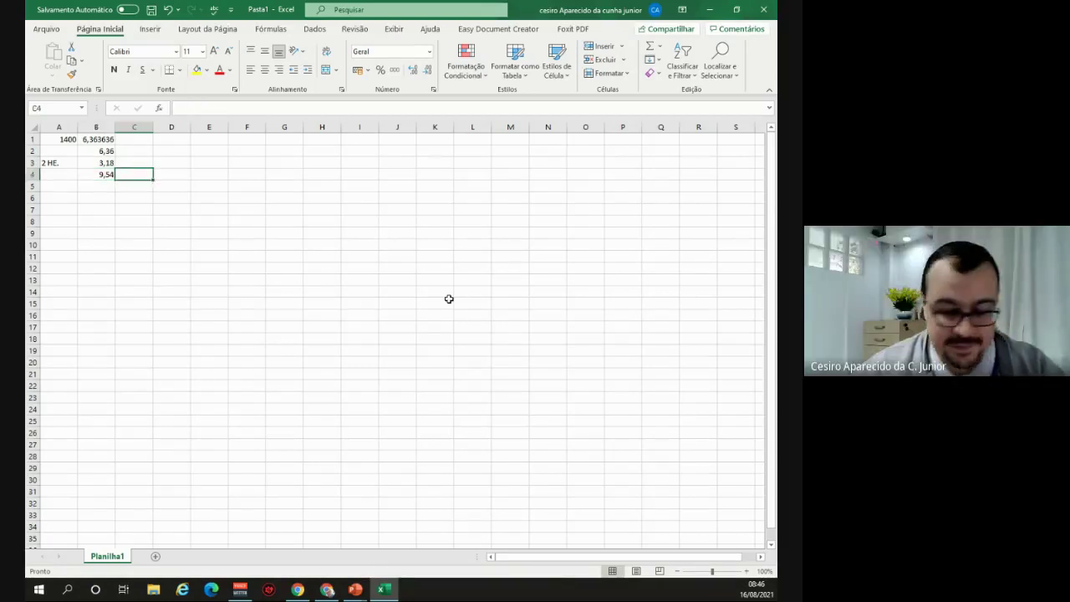
type("=")
key("Left")
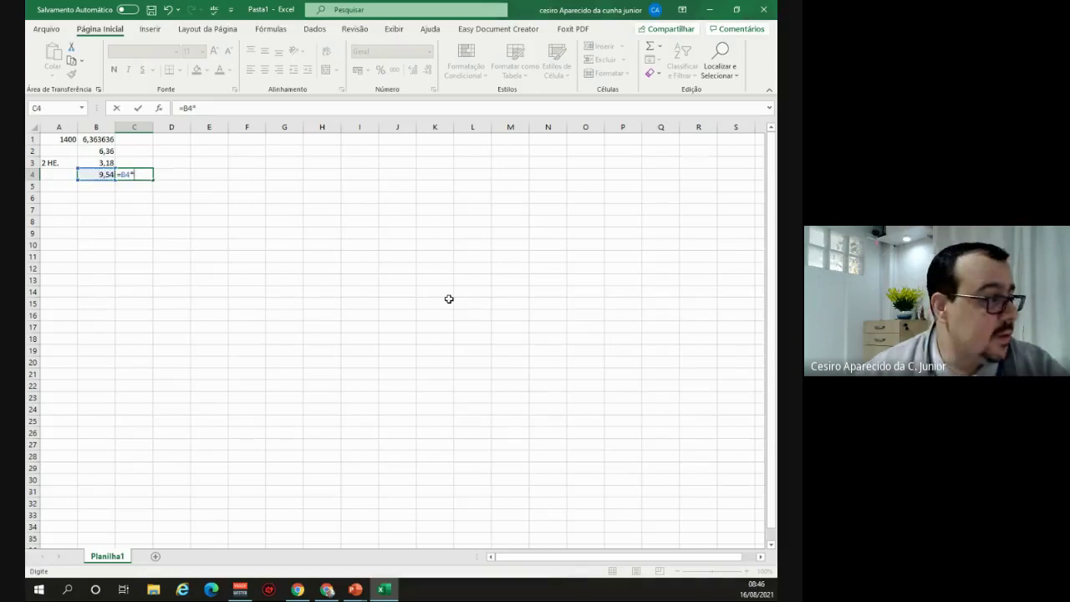
key("Return")
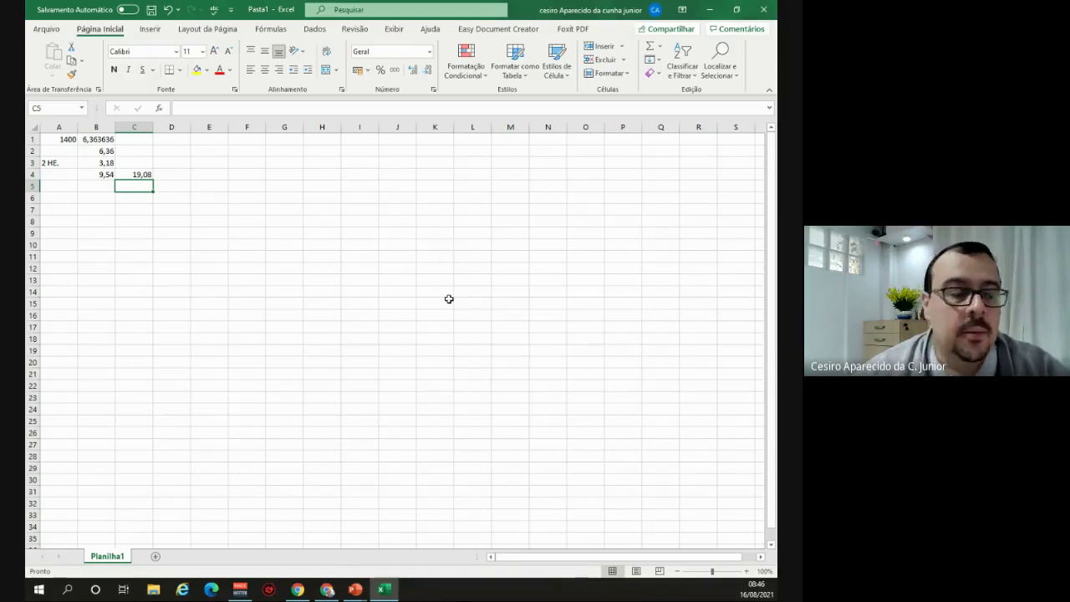
- Enter 40 as the weekly hours in cell F1
left_click(96, 139)
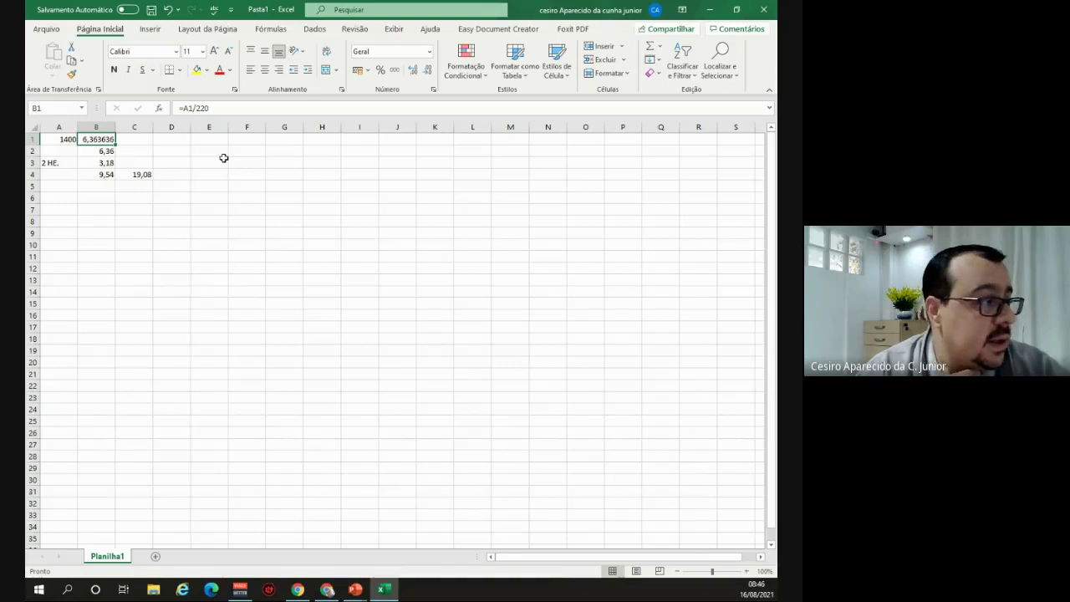
key("Right")
key("Right")
key("Right")
key("Right")
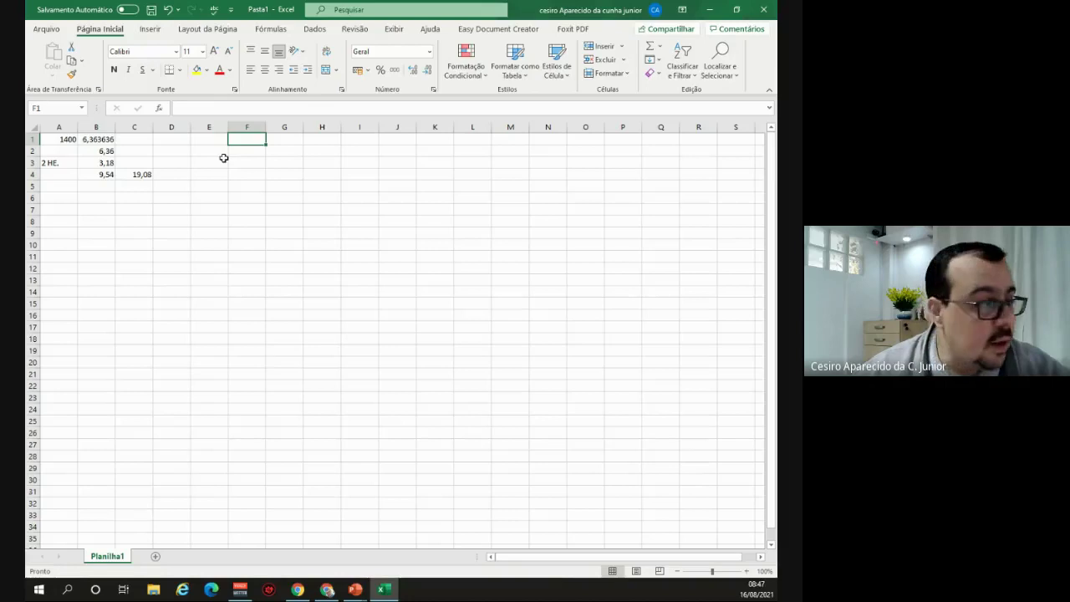
type("40")
key("Return")
key("Tab")
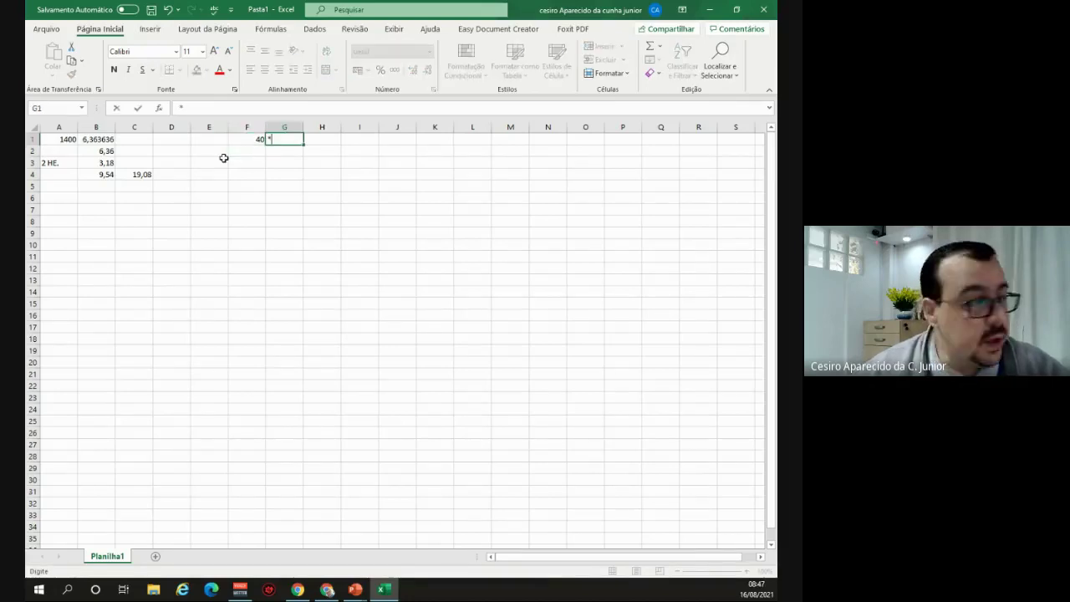
- Calculate the monthly hours in cell G1 with the formula =F1*5
key("Left")
key("Right")
type("*")
type("=")
key("Left")
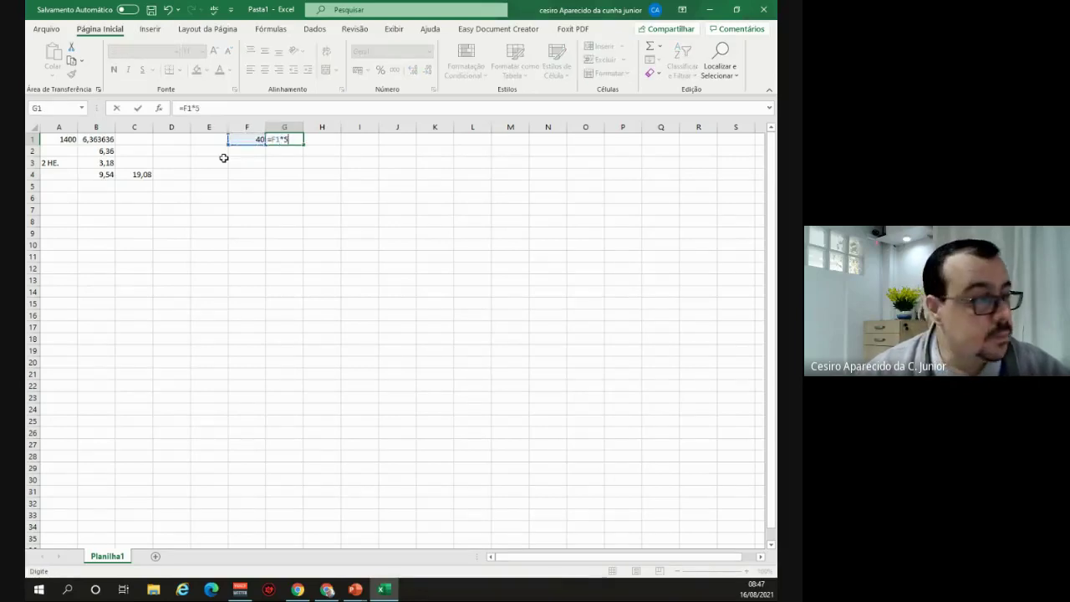
key("Return")
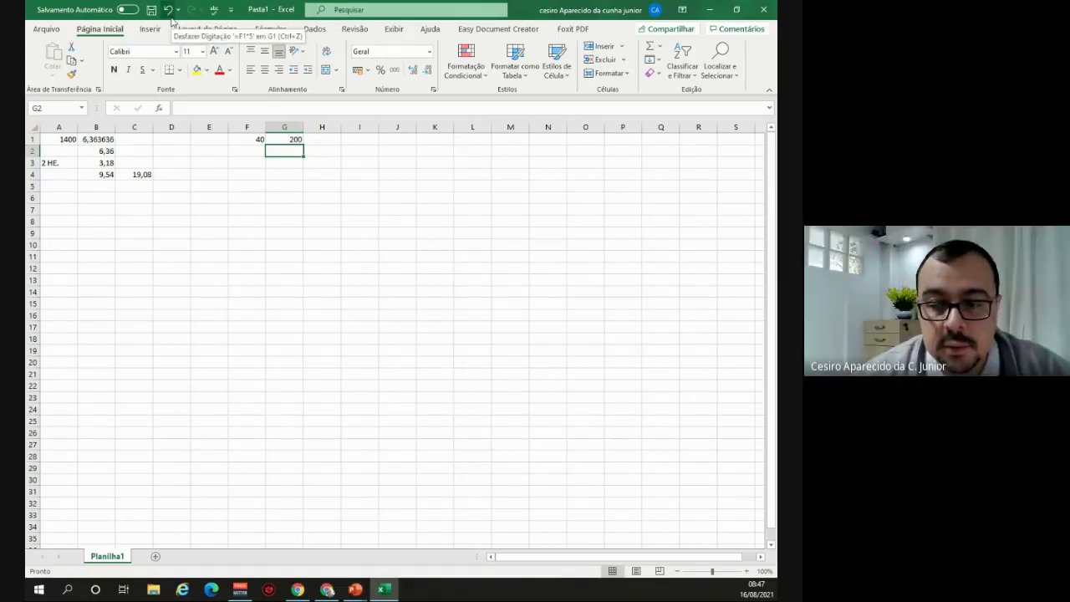
- Enter 44 in cell F2 and multiply it by 5 in G2 with the formula =F2*5
key("Left")
key("Up")
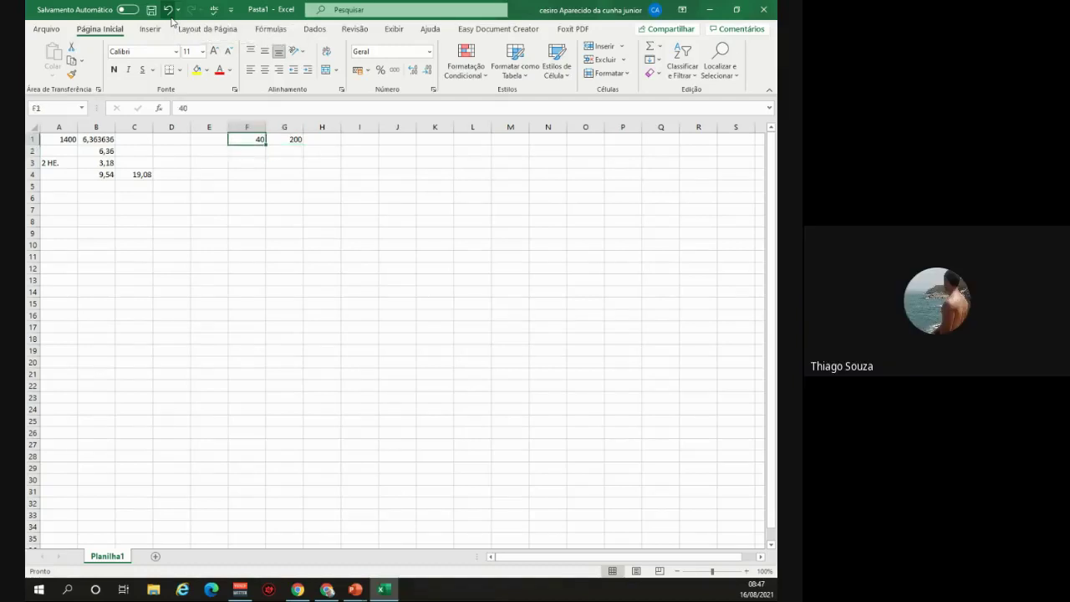
key("Down")
type("44")
key("Return")
key("Up")
key("Right")
type("=")
key("Left")
type("*")
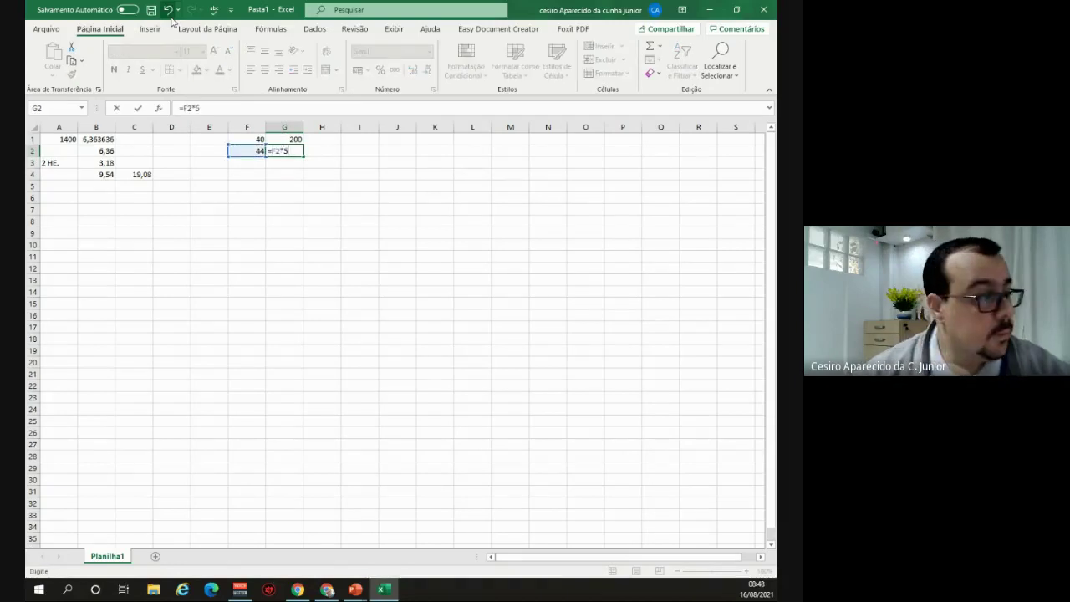
key("Return")
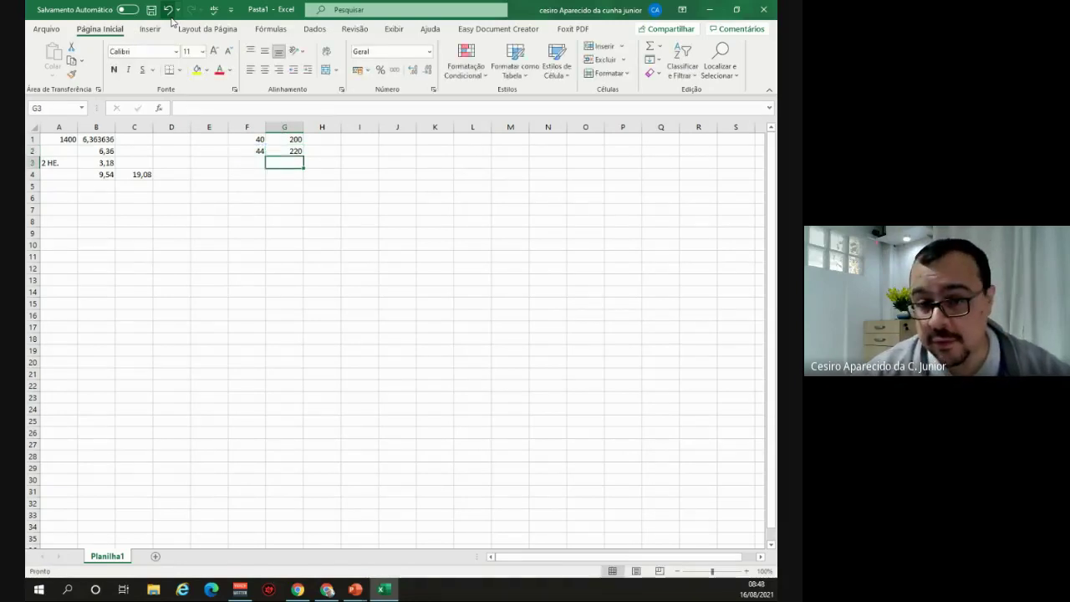
- Enter 30 in cell F3 and multiply it by 5 in G3 with the formula =F3*5
key("Left")
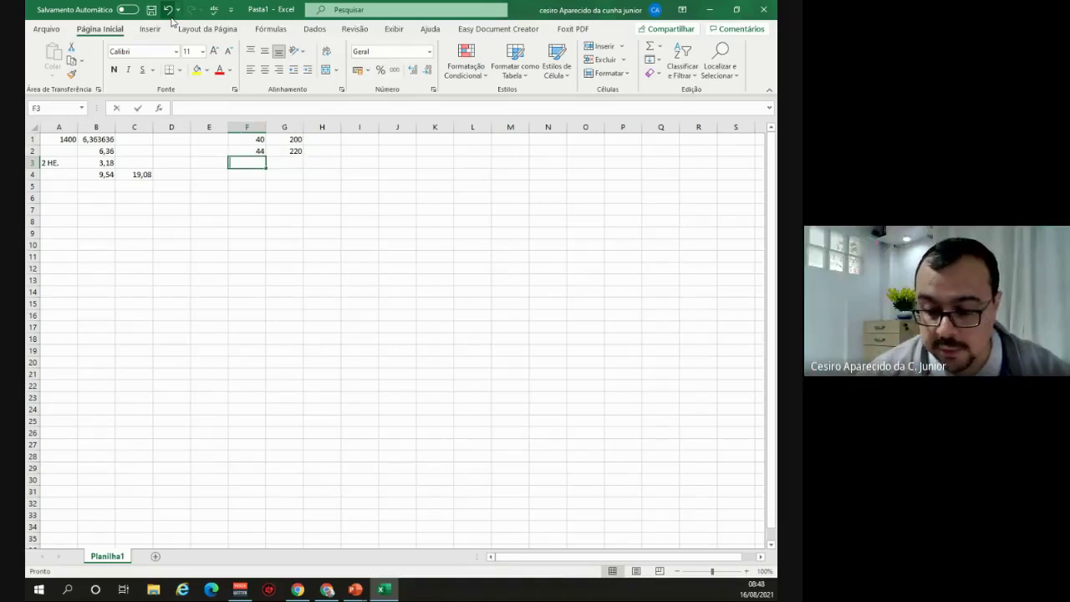
type("30")
key("Tab")
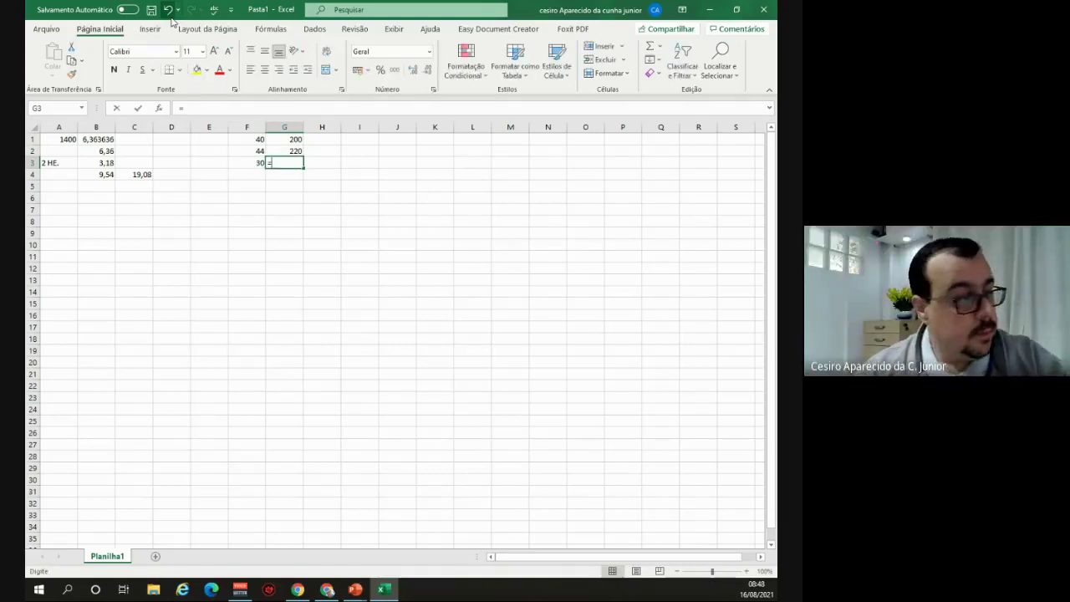
type("=")
key("Left")
type("*")
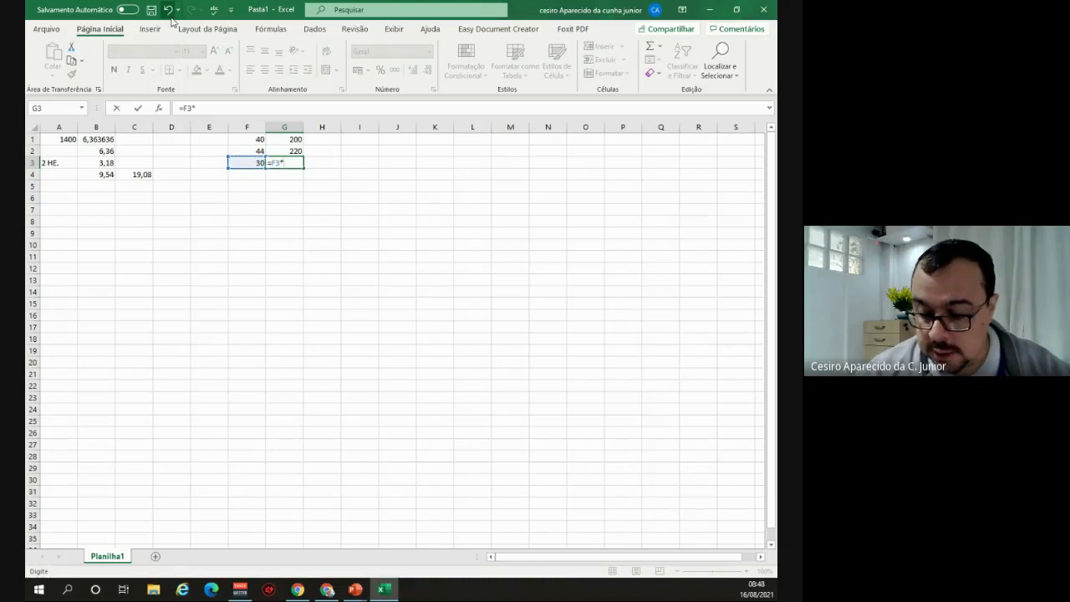
type("5")
key("Return")
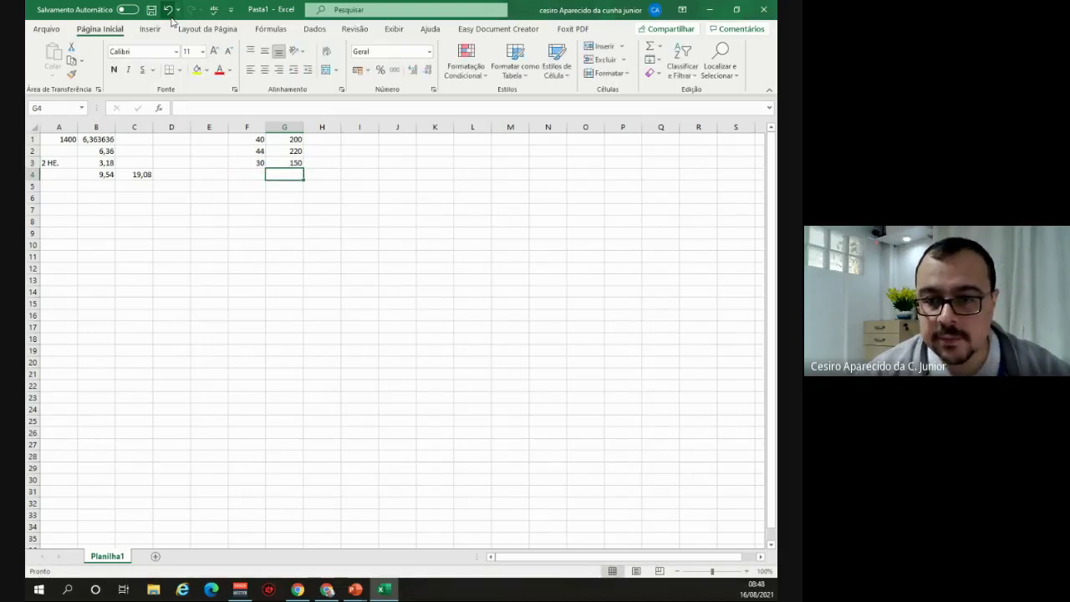
- Enter 20 in cell F4 and multiply it by 5 in G4 with the formula =F4*5
key("Left")
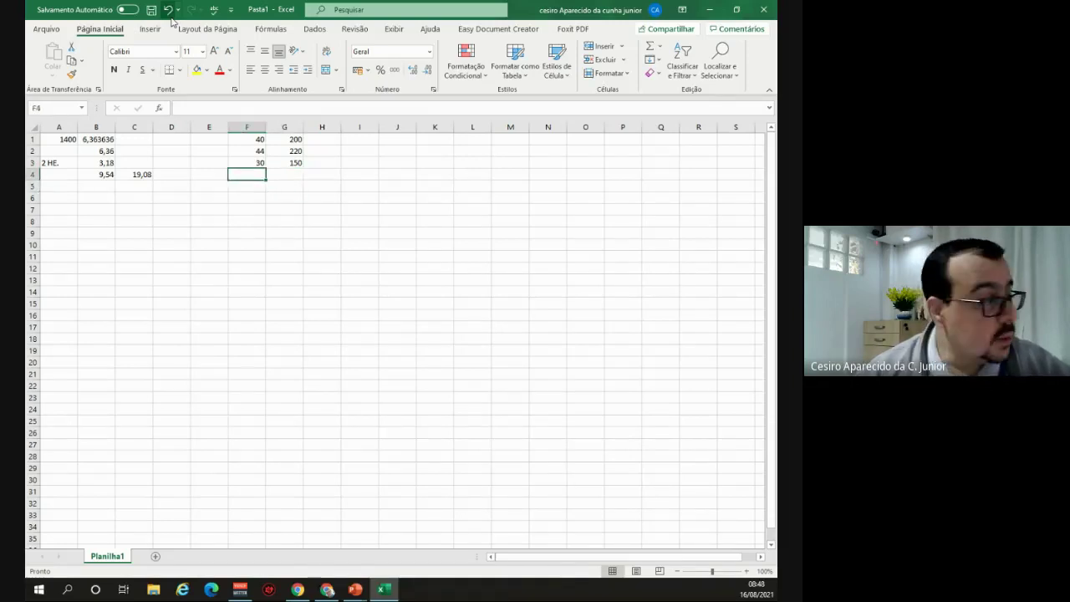
key("Right")
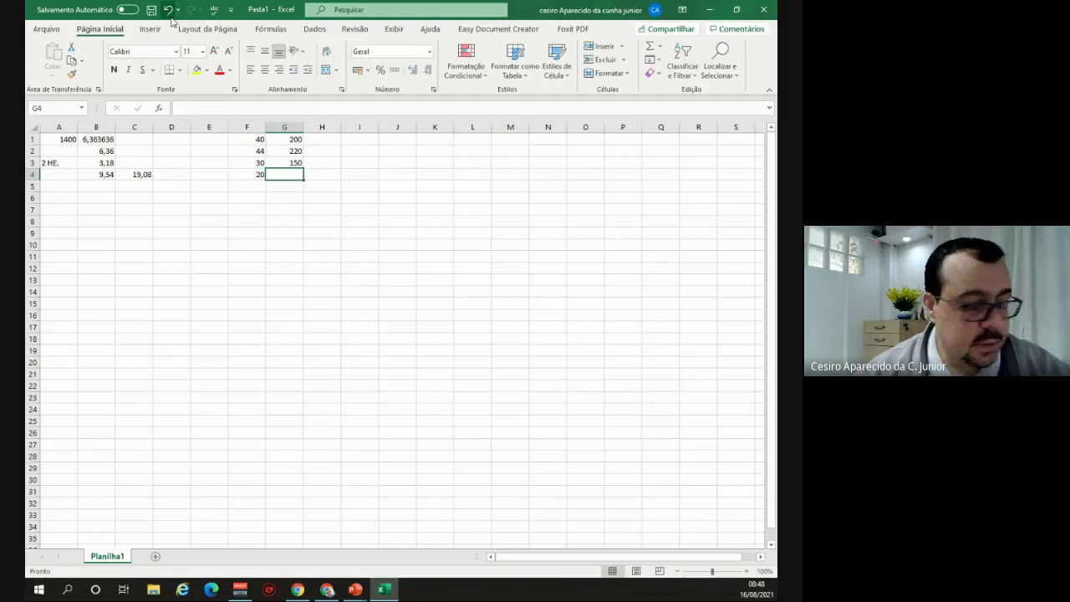
type("=F4")
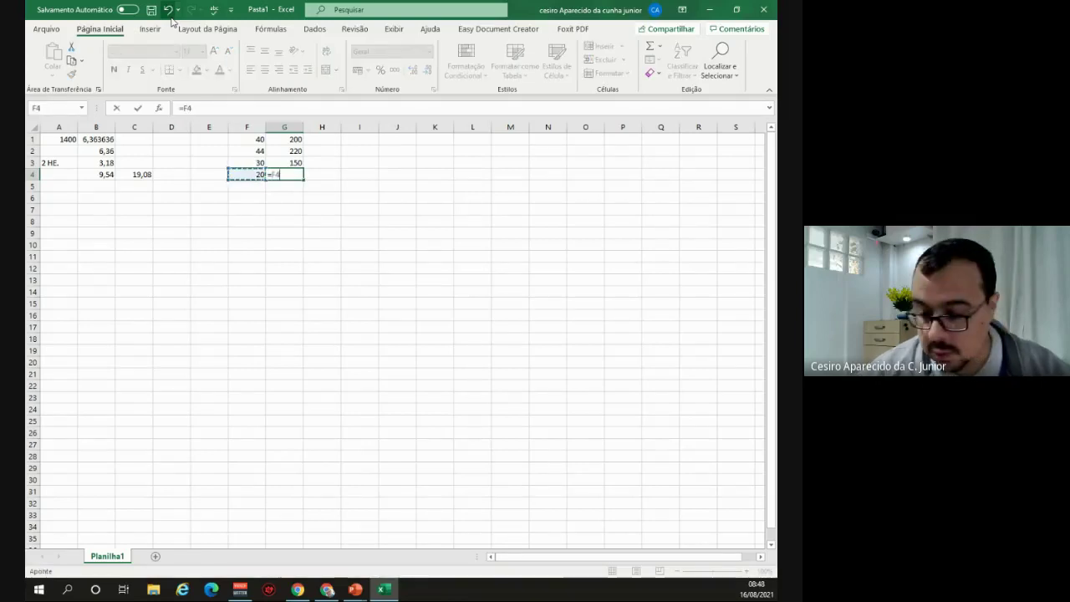
type("*5")
key("Return")
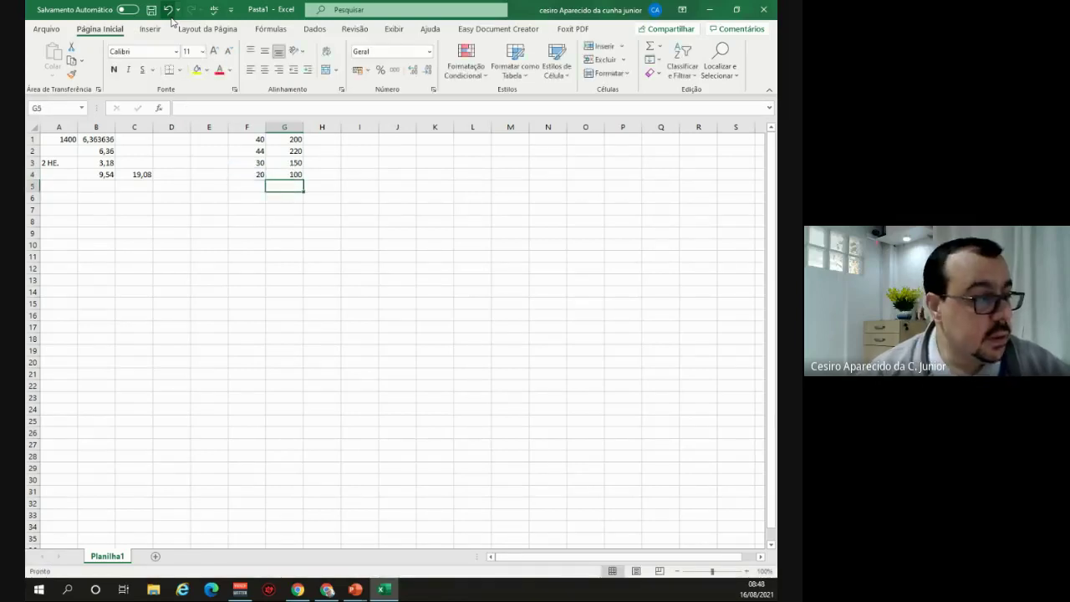
- Examine the monthly hours calculated in cells G1 to G4
key("Up")
key("Up")
key("Up")
key("Up")
key("Down")
key("Down")
key("Down")
key("Down")
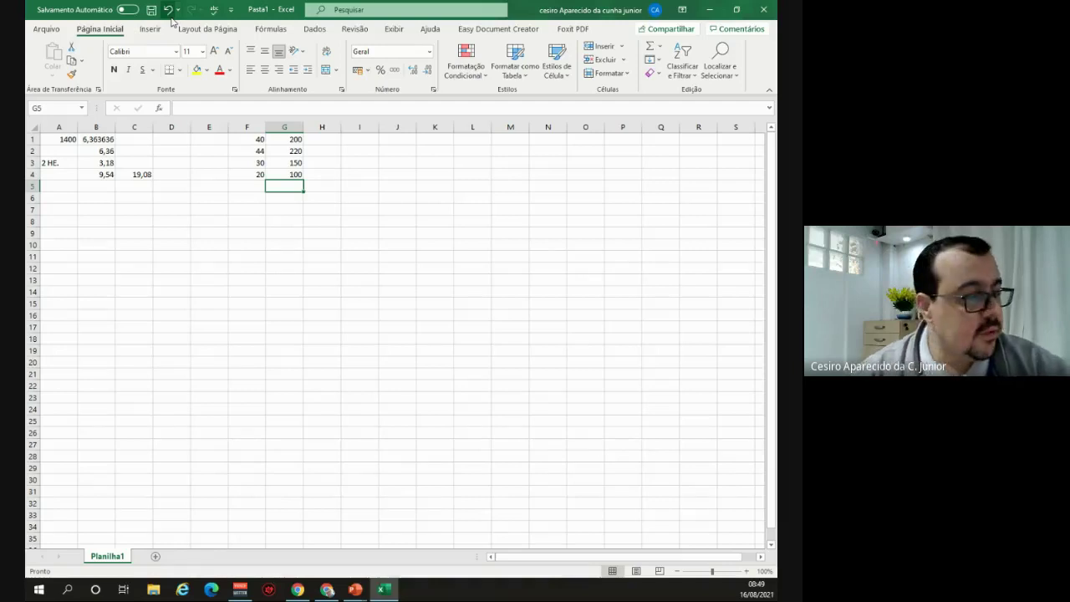
left_click_drag(284, 138, 285, 175)
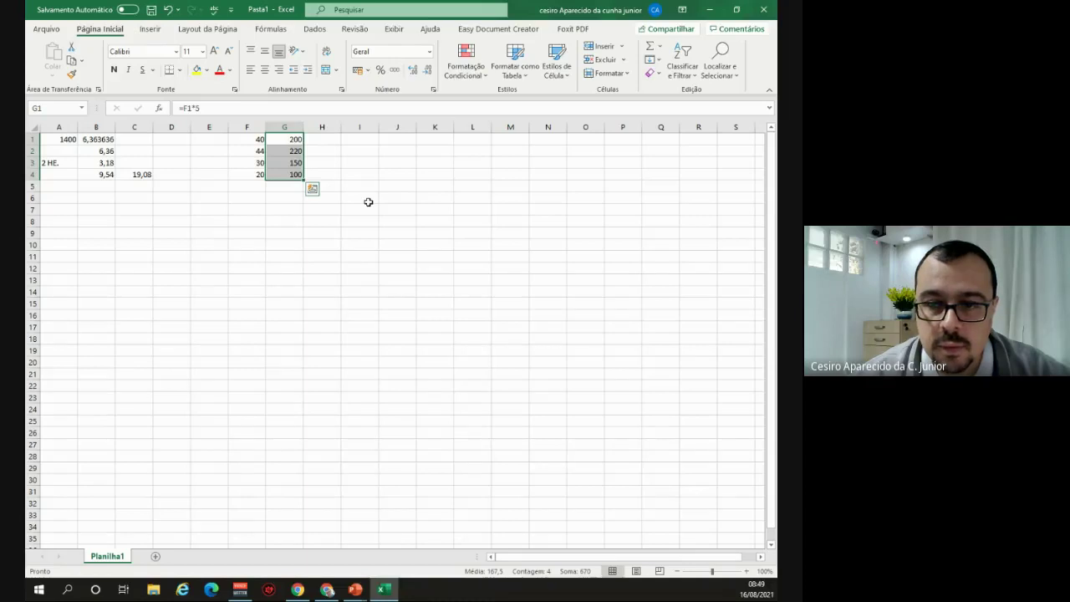
key("Escape")
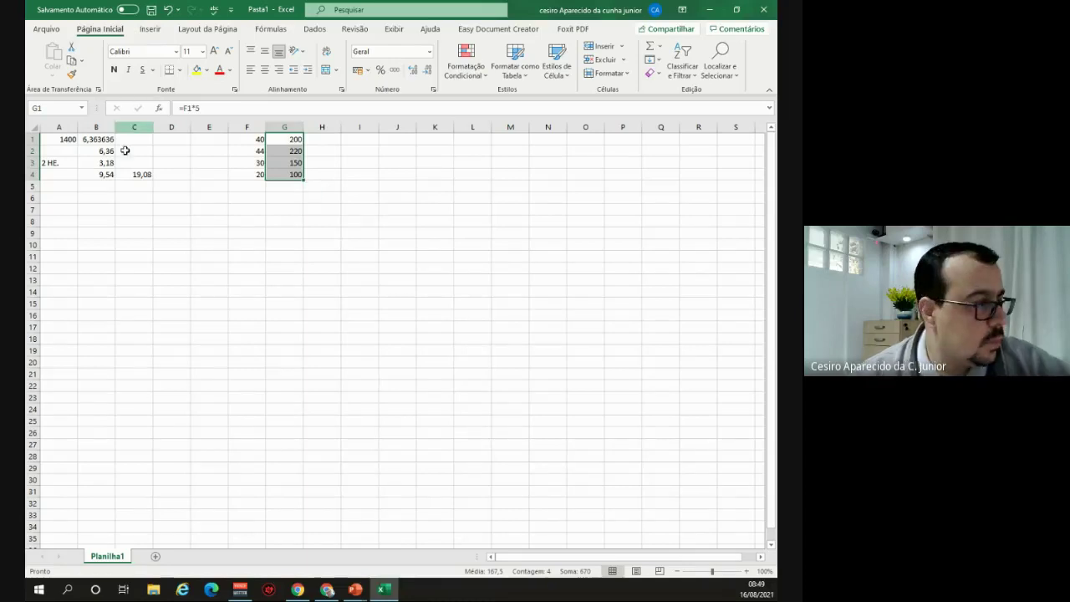
- Change the overtime premium formula in cell B3 to =B2*75%
left_click(75, 140)
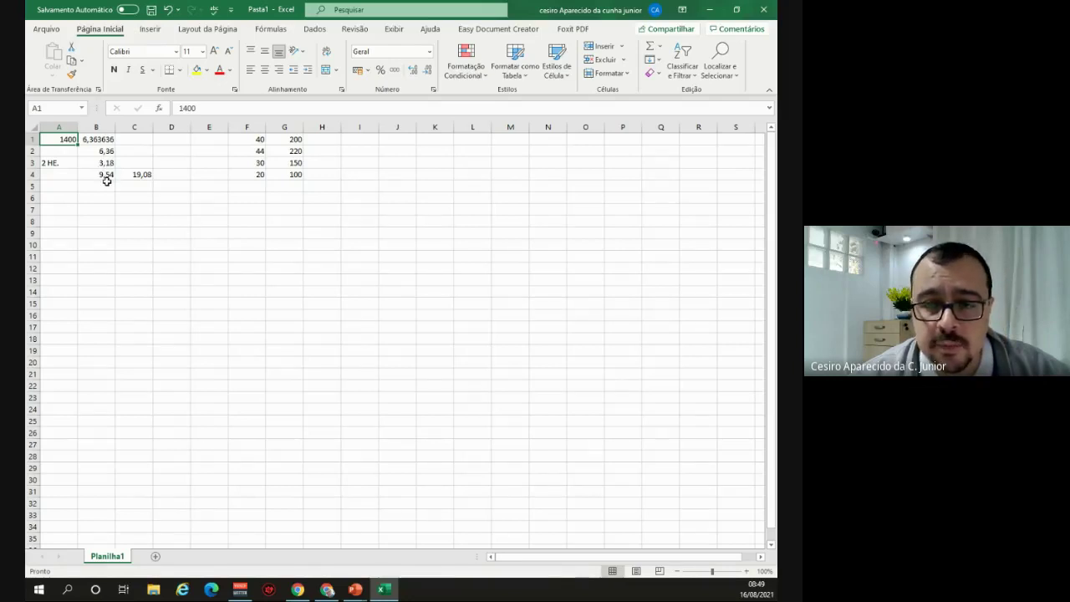
left_click(94, 139)
key("ctrl+c")
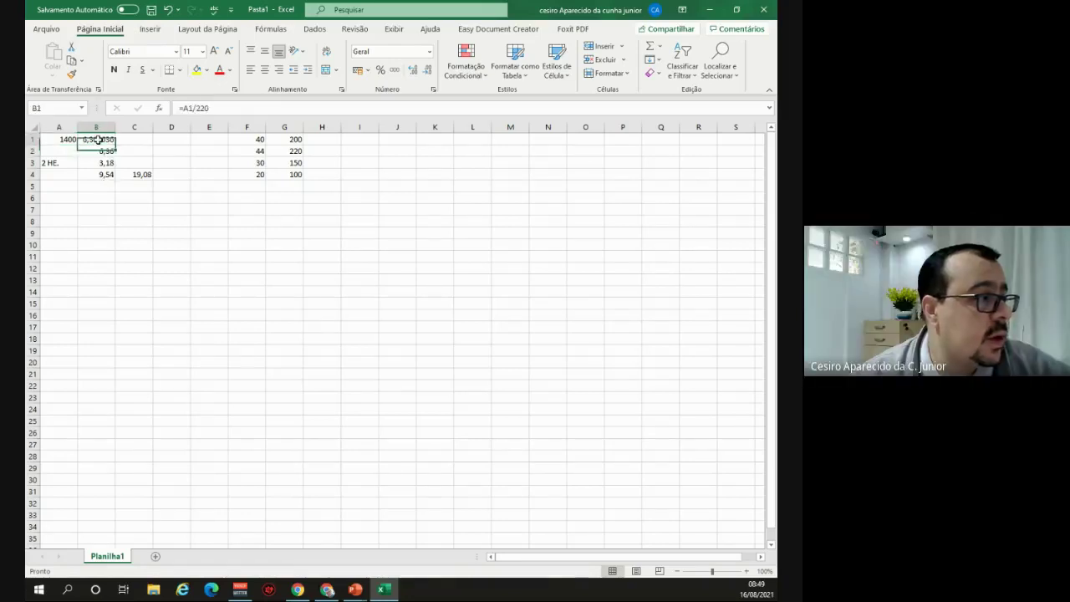
left_click(98, 161)
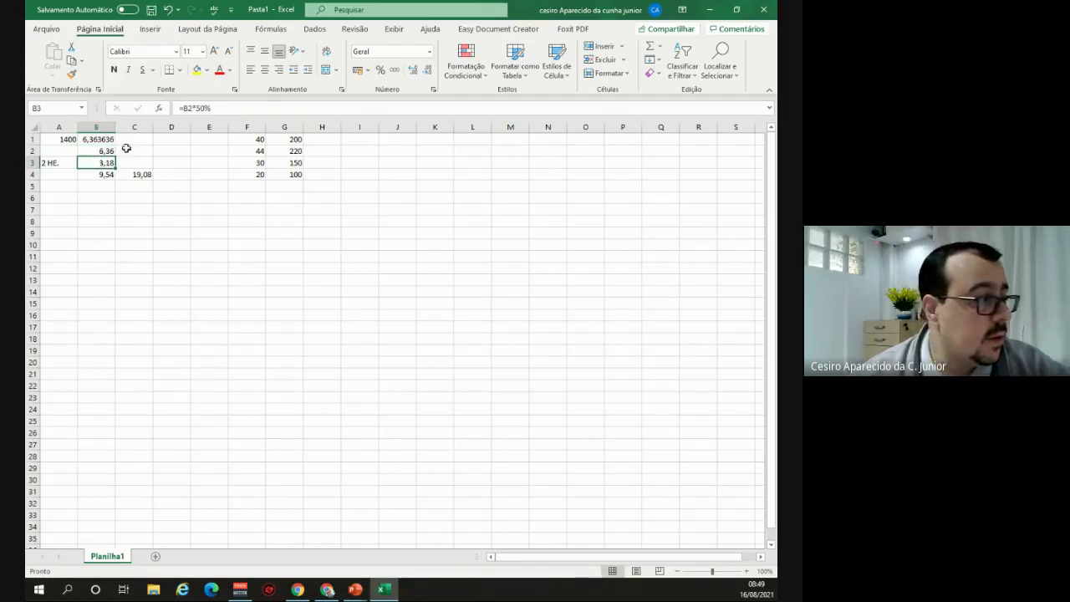
left_click(277, 109)
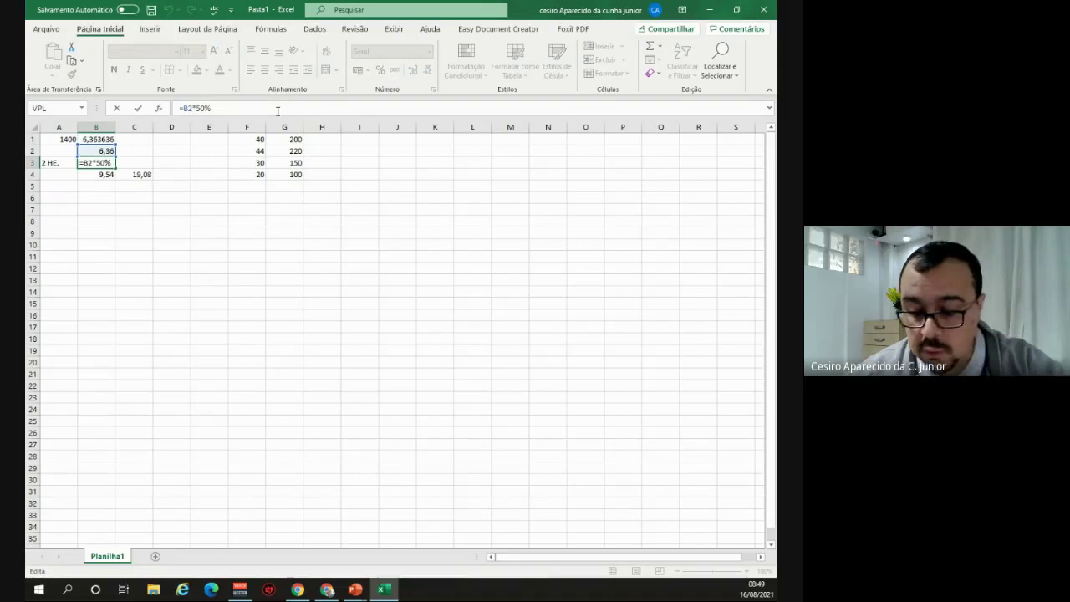
key("BackSpace")
key("BackSpace")
type("75")
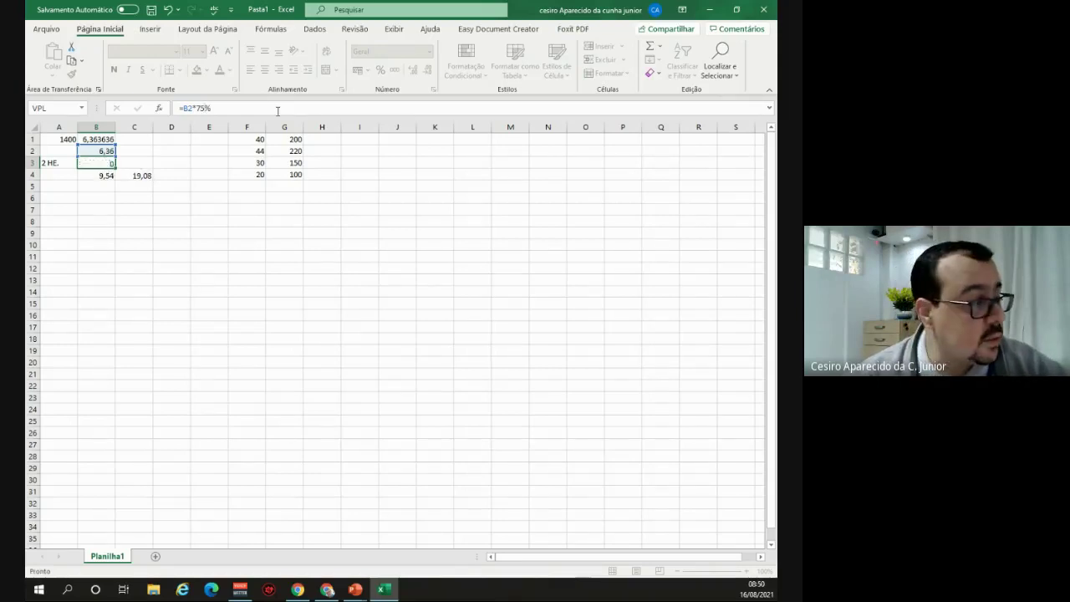
key("Return")
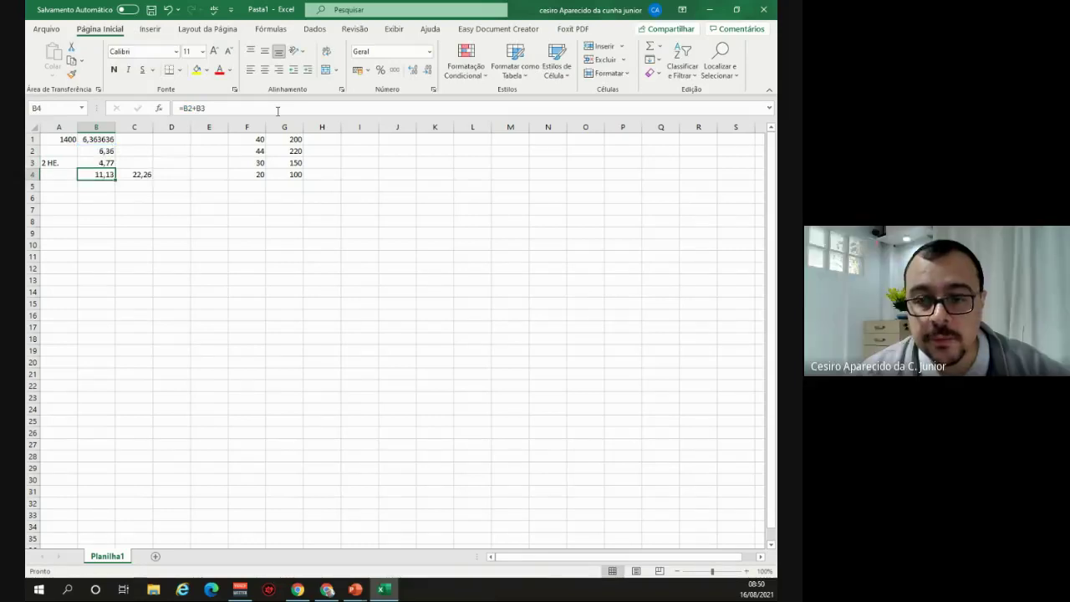
left_click(109, 163)
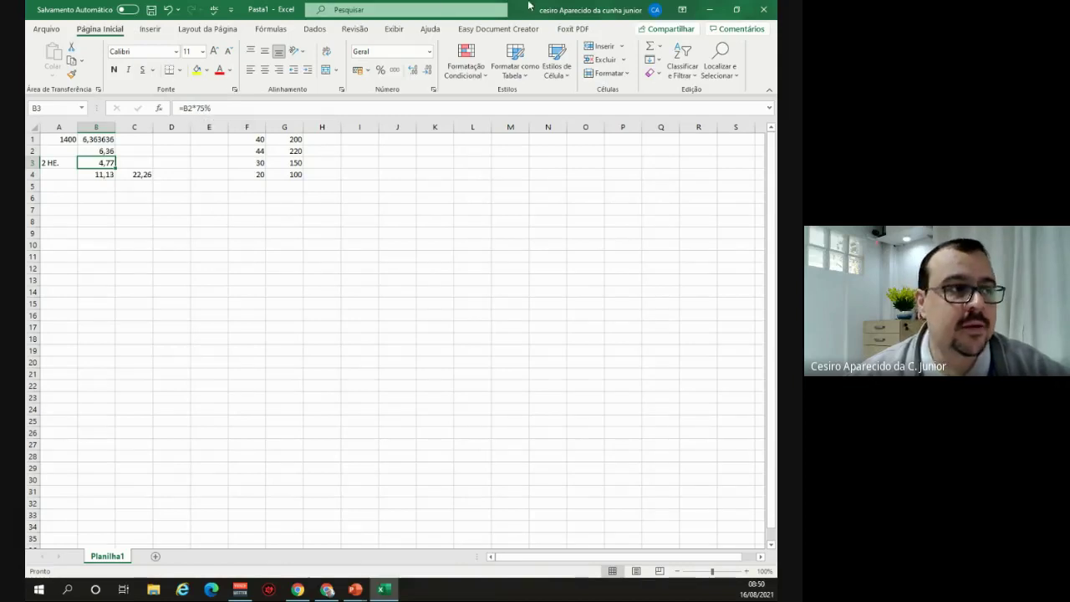
- Minimize the spreadsheet to return to the presentation slide with the overtime calculation example
left_click(710, 9)
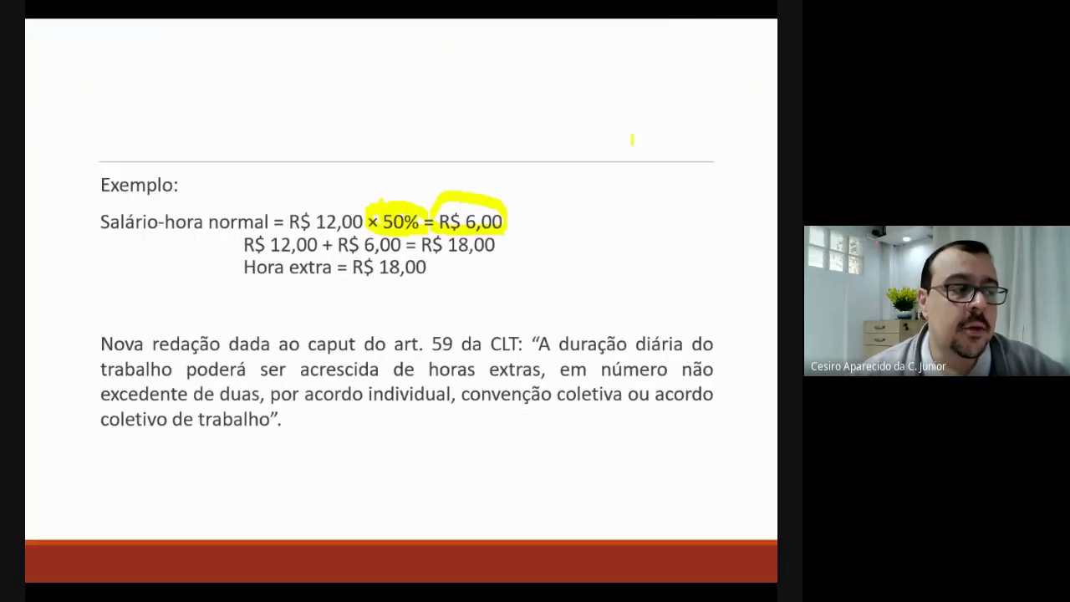
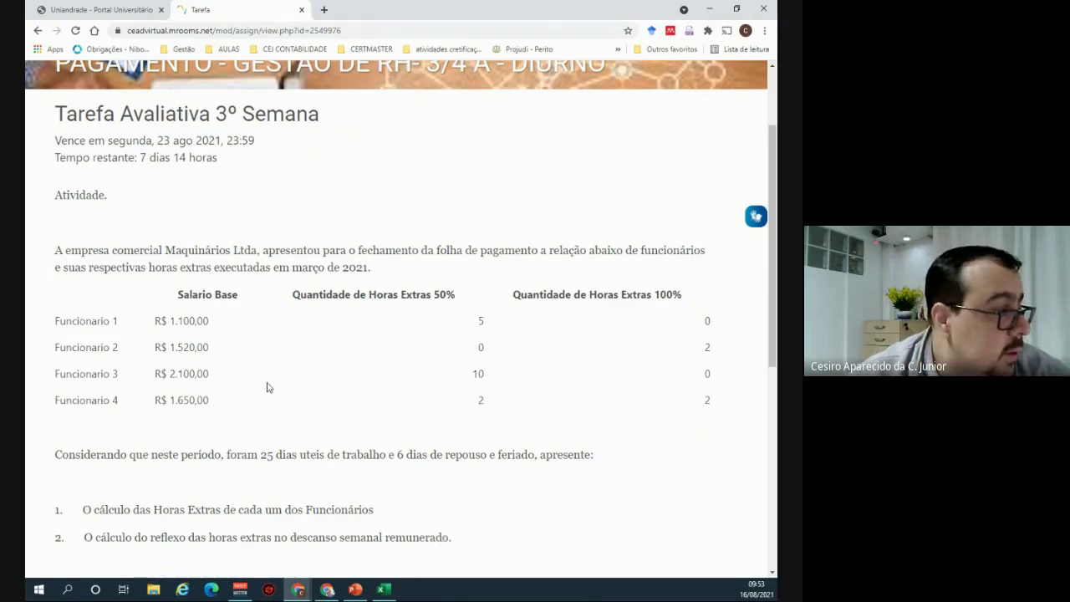
- Leave the Tarefa Avaliativa page in Chrome and open the course section "2ª semana: (09 a 15/08)"
scroll(196, 219, "up", 2)
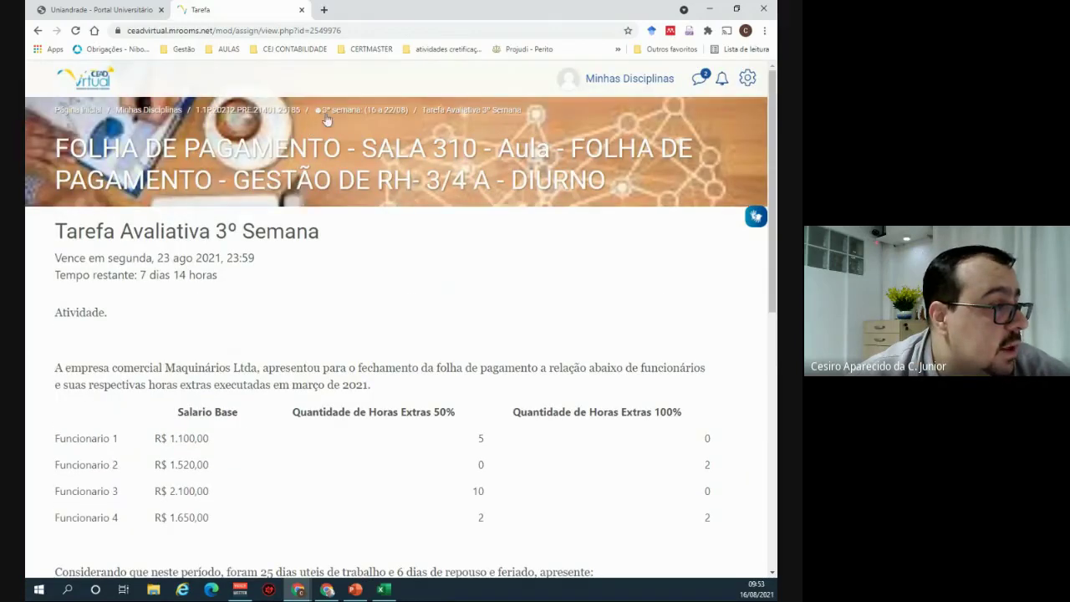
left_click(284, 112)
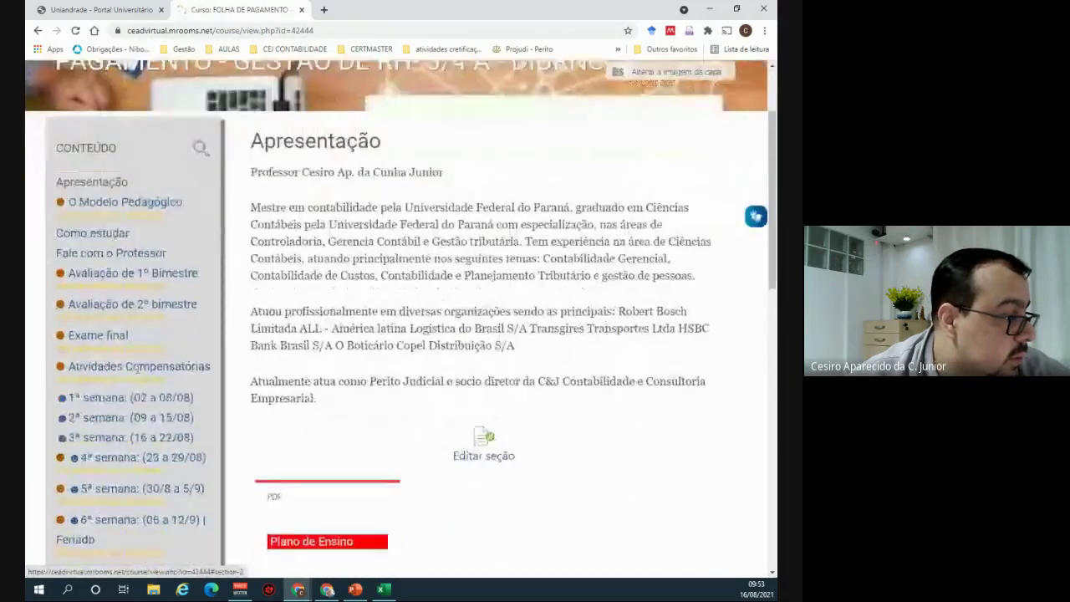
left_click(129, 417)
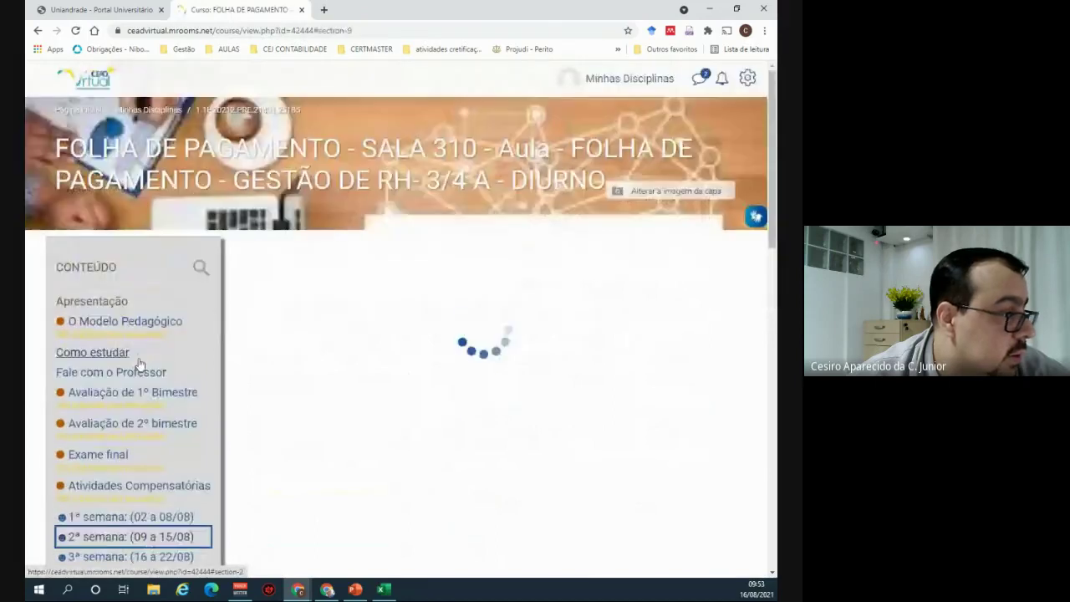
- Open the quiz "Atividade de Frequência - 2ª semana: (09 a 15/08)" and start answering it
scroll(389, 359, "down", 10)
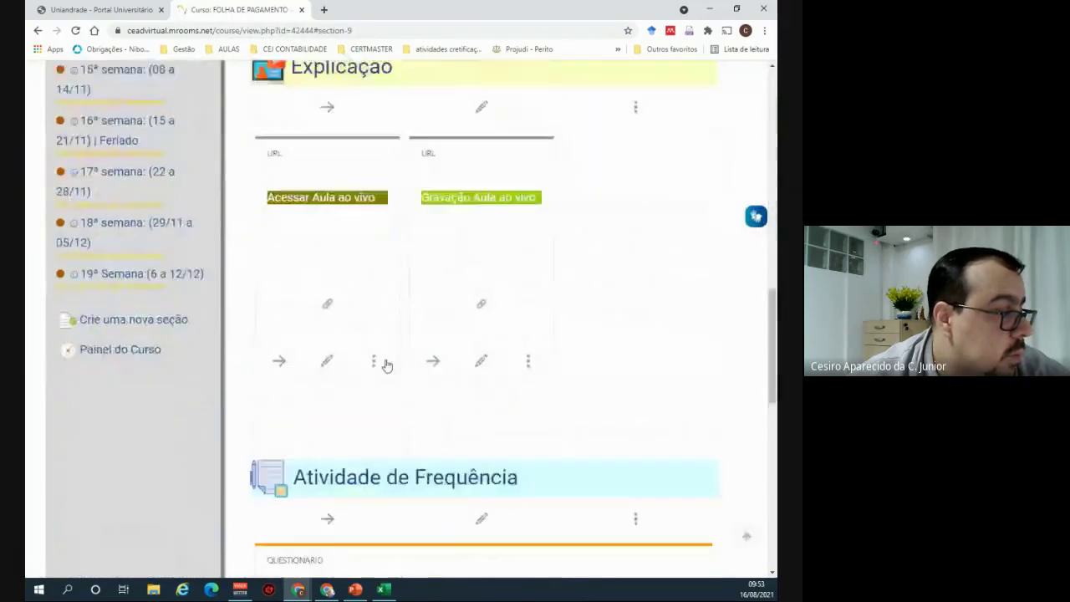
scroll(387, 365, "down", 5)
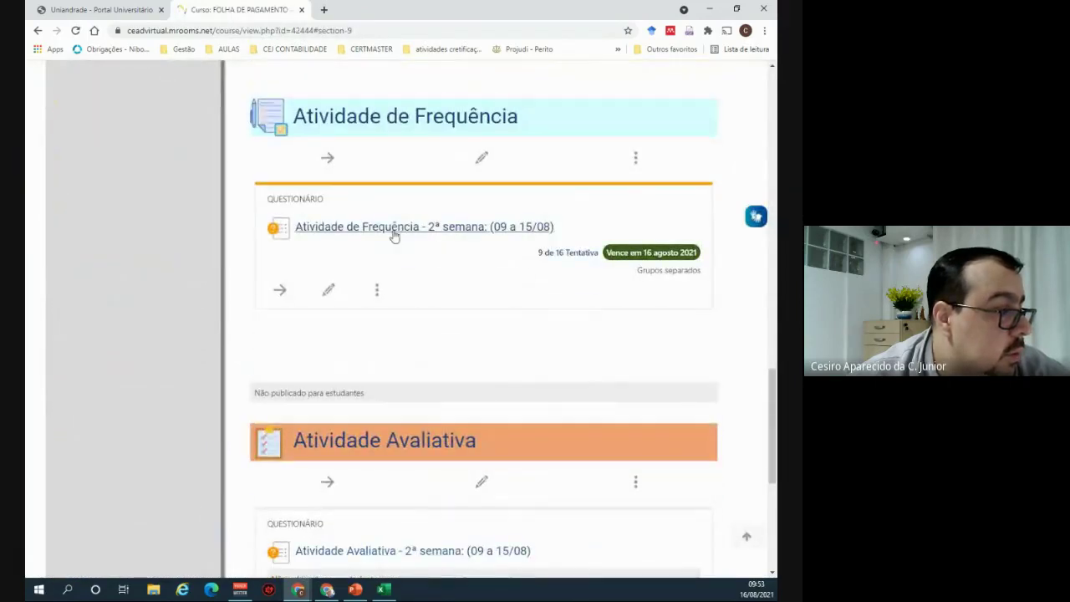
left_click(392, 237)
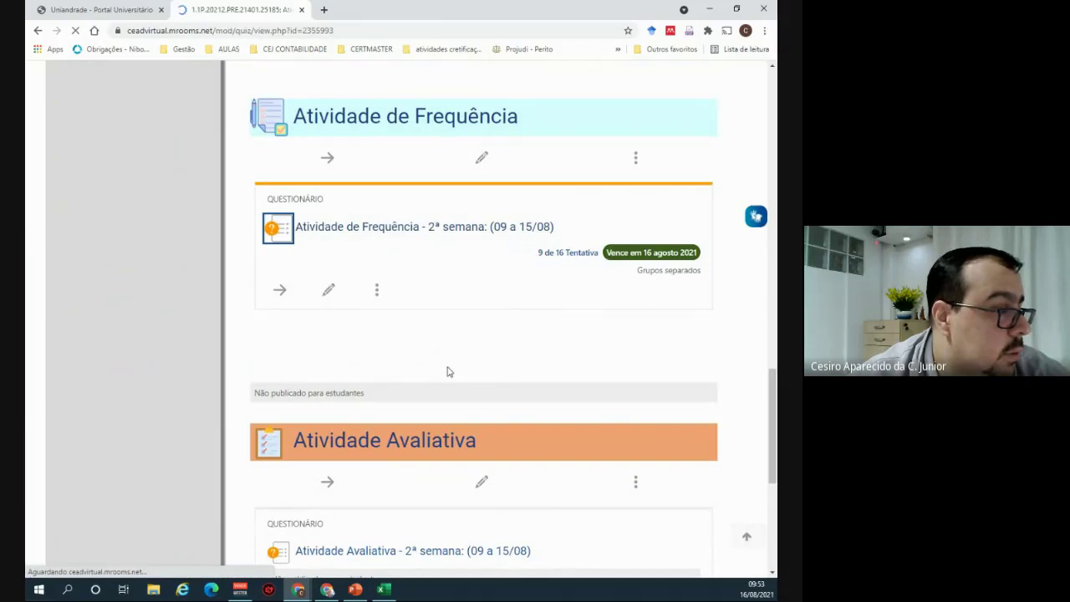
scroll(451, 372, "down", 3)
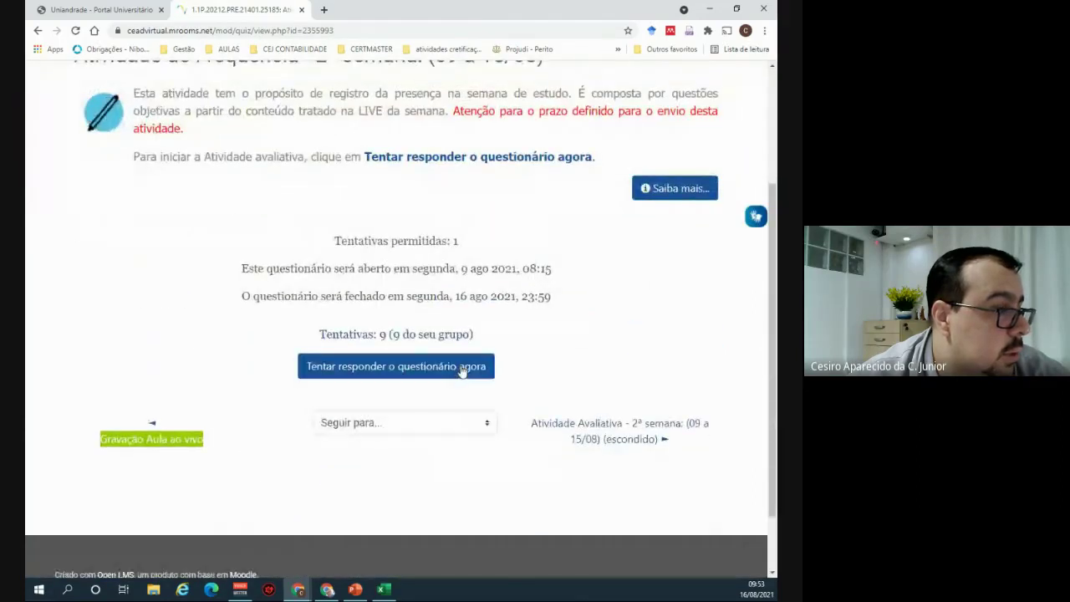
left_click(462, 368)
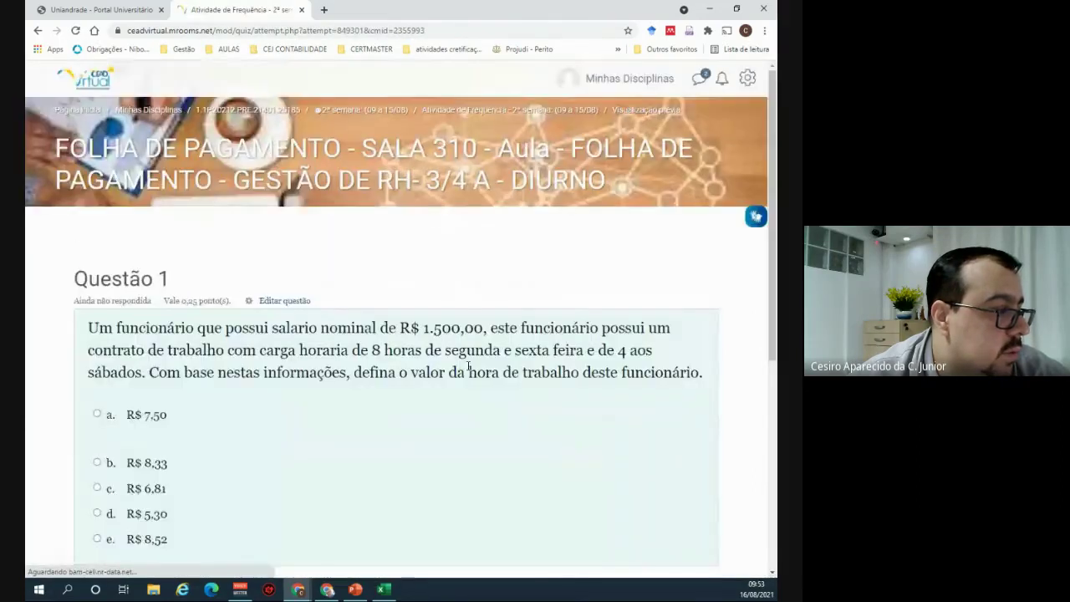
- Read Questão 1 and highlight the 4 Saturday hours in the question text
scroll(532, 343, "down", 1)
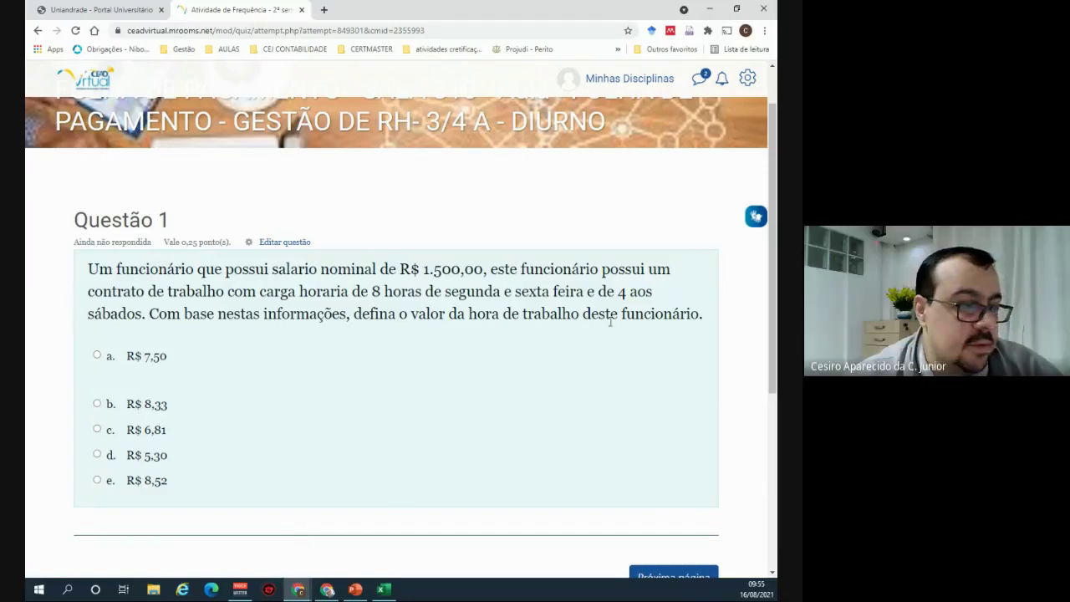
left_click_drag(616, 293, 648, 293)
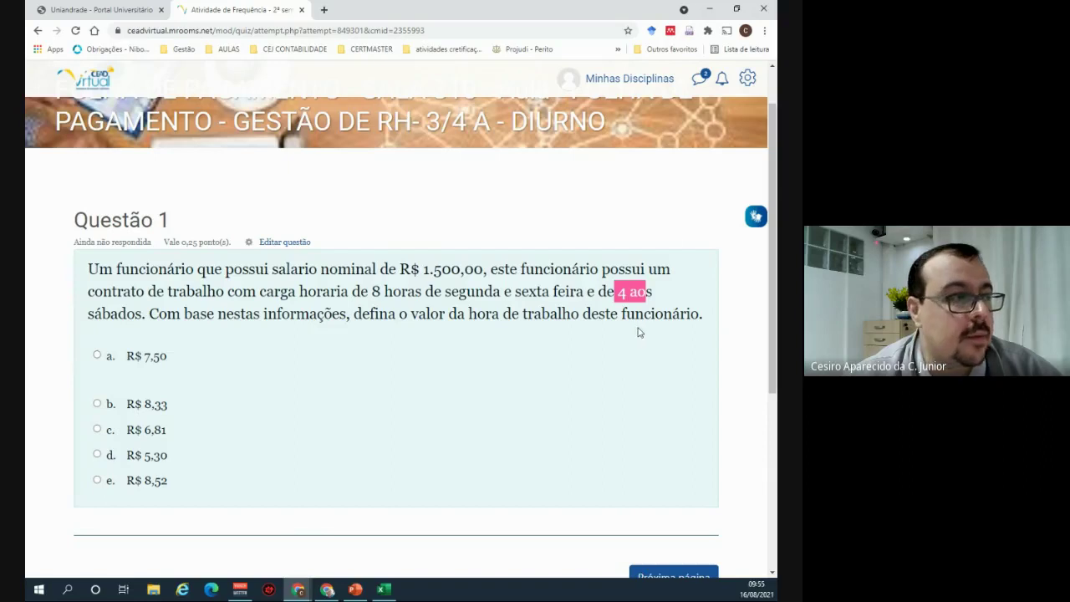
- Switch to Excel and clear the previous calculation from cells A1 to D5
left_click(711, 10)
left_click(387, 589)
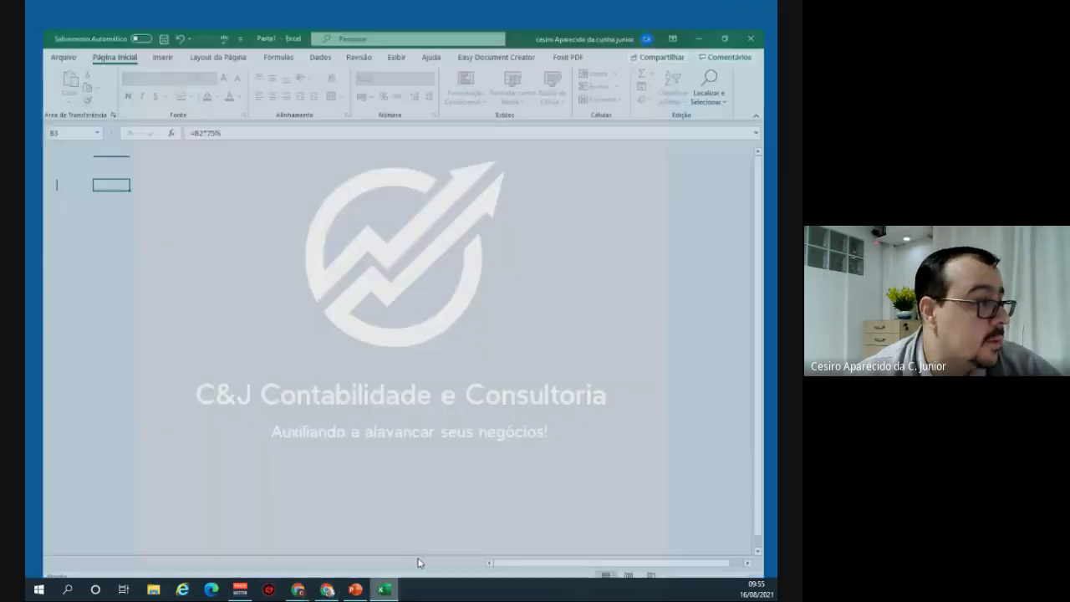
mouse_move(54, 145)
left_mouse_down()
mouse_move(64, 139)
mouse_move(164, 185)
mouse_move(52, 140)
left_mouse_up()
left_click(145, 181)
key("Delete")
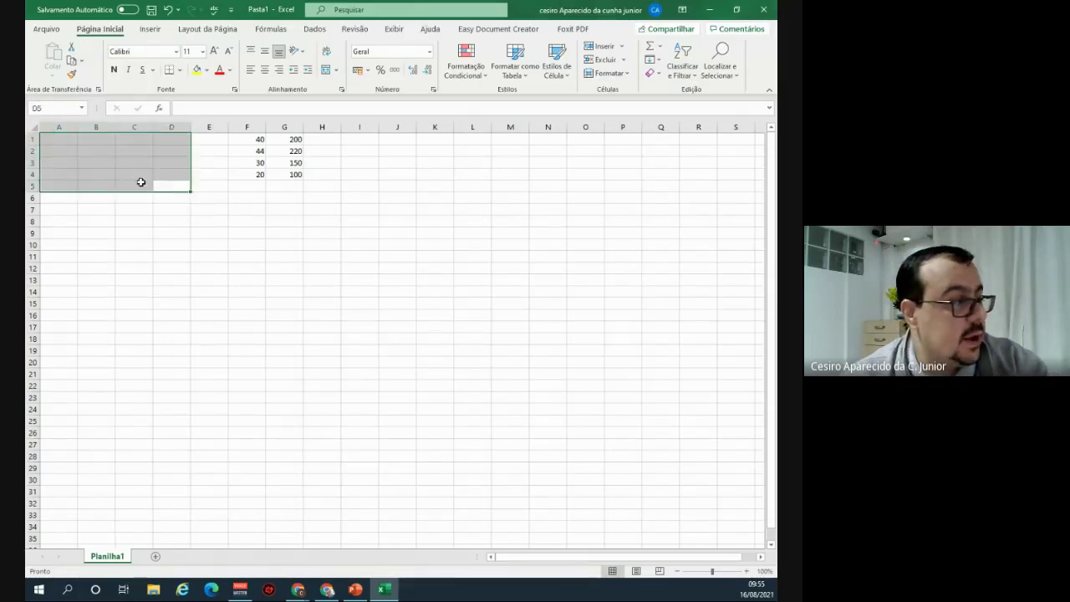
- Review the 44-hour row in F2:G2, enter the salary 1500 in cell A1, and check it against Questão 1
left_click_drag(256, 151, 296, 151)
left_click(297, 151)
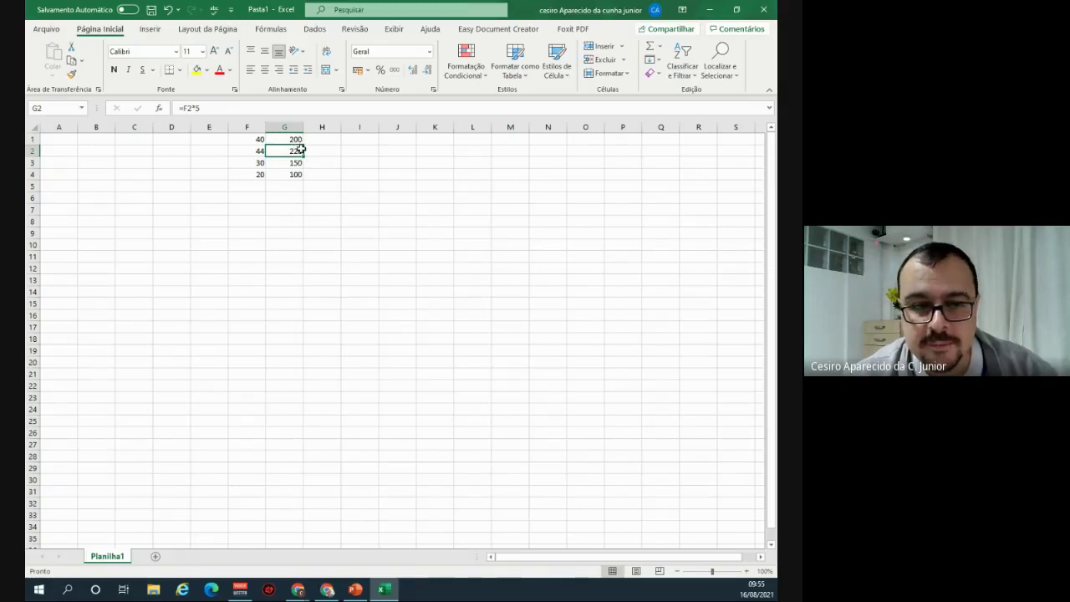
left_click(74, 138)
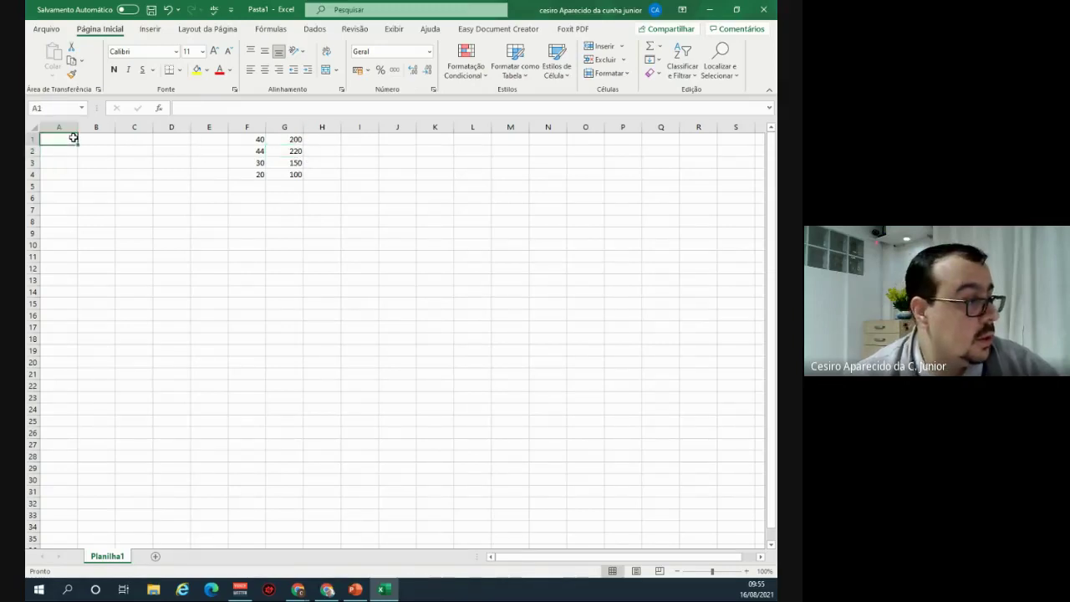
type("1500")
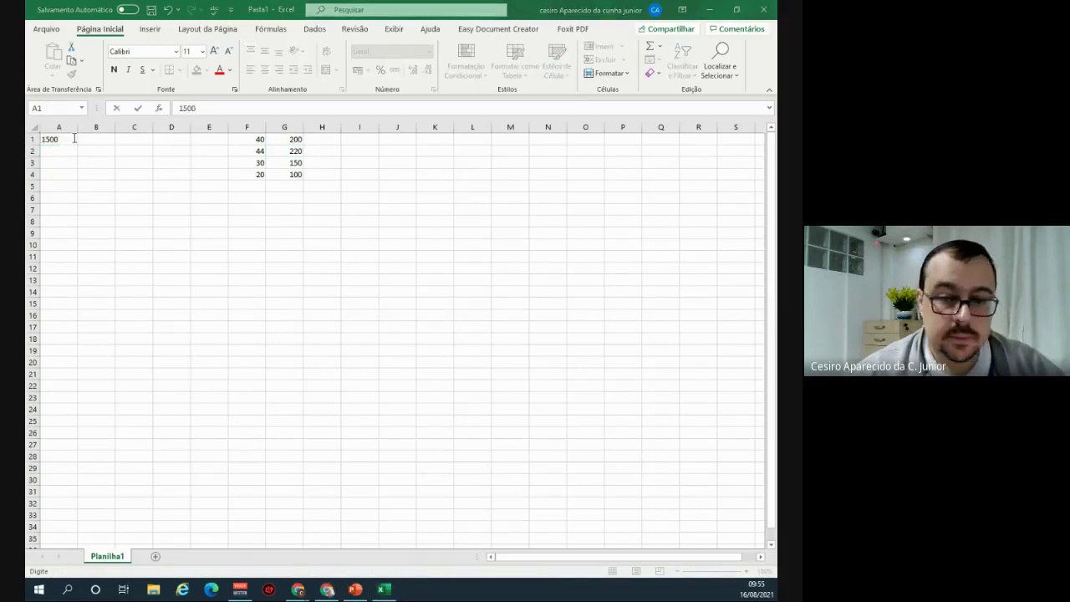
key("alt+Tab")
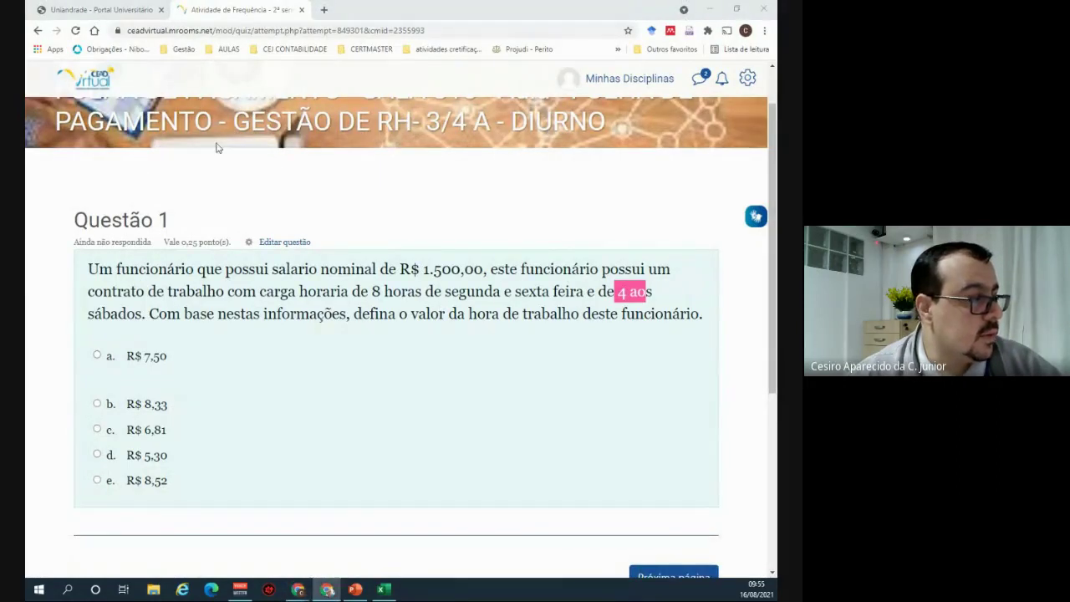
key("alt+Tab")
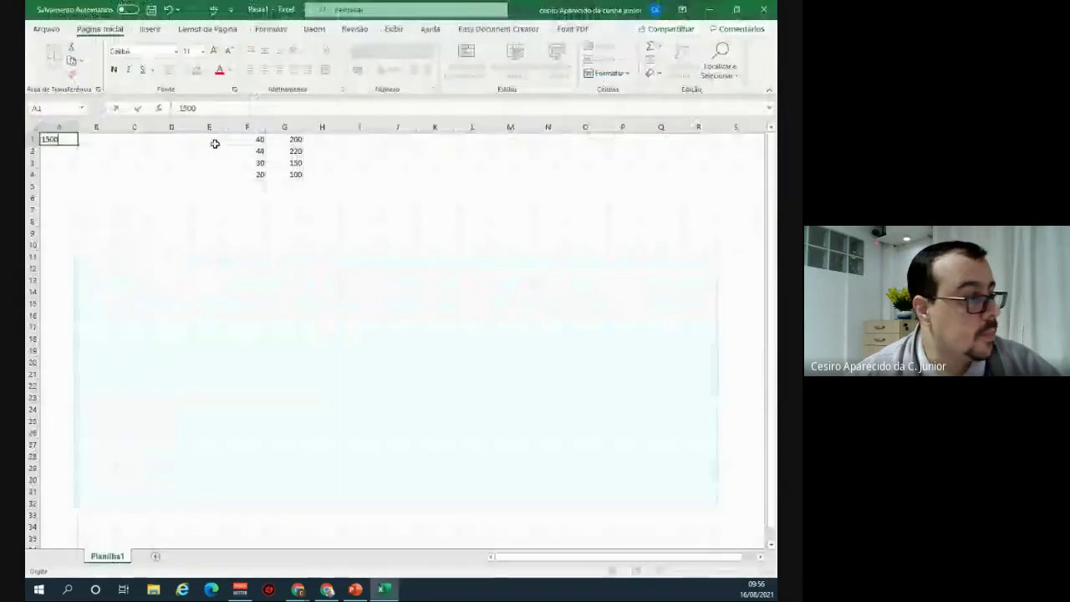
- Calculate the hourly rate in cell B1 with the formula =A1/220
left_click(98, 141)
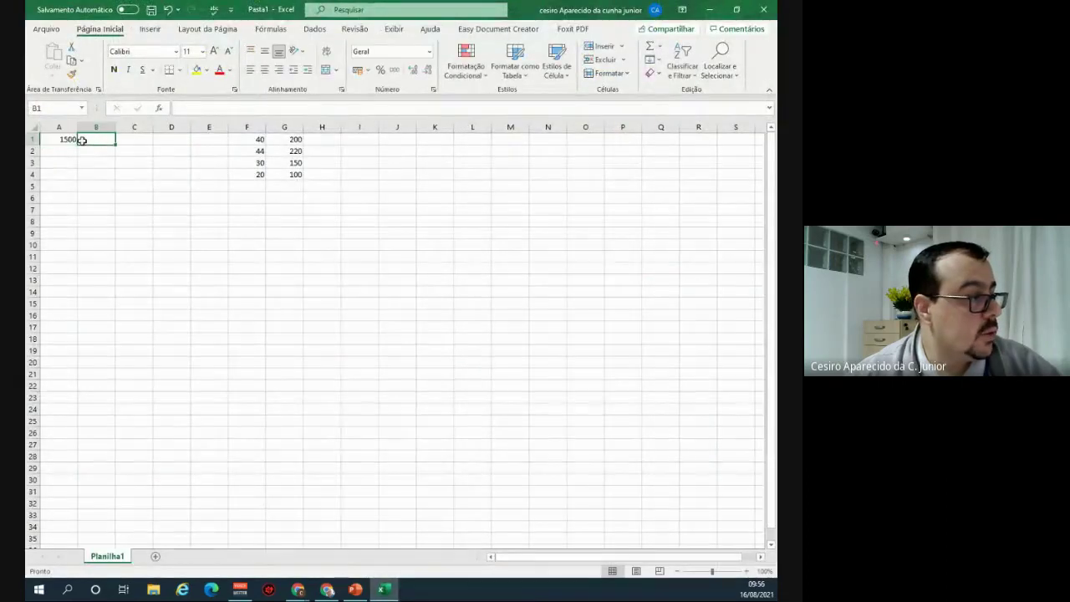
type("=")
key("Left")
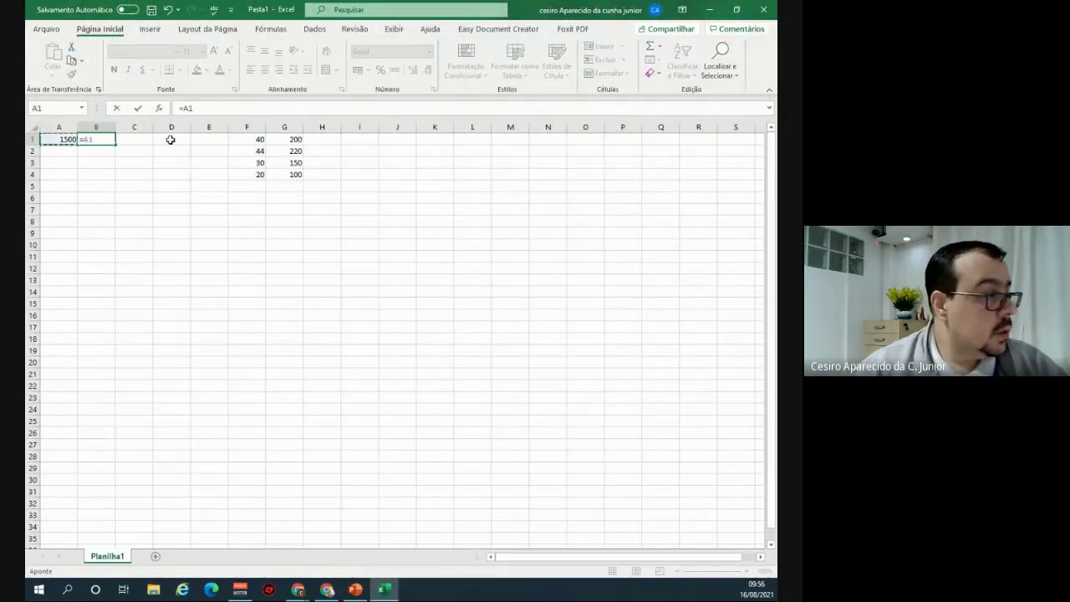
type("/")
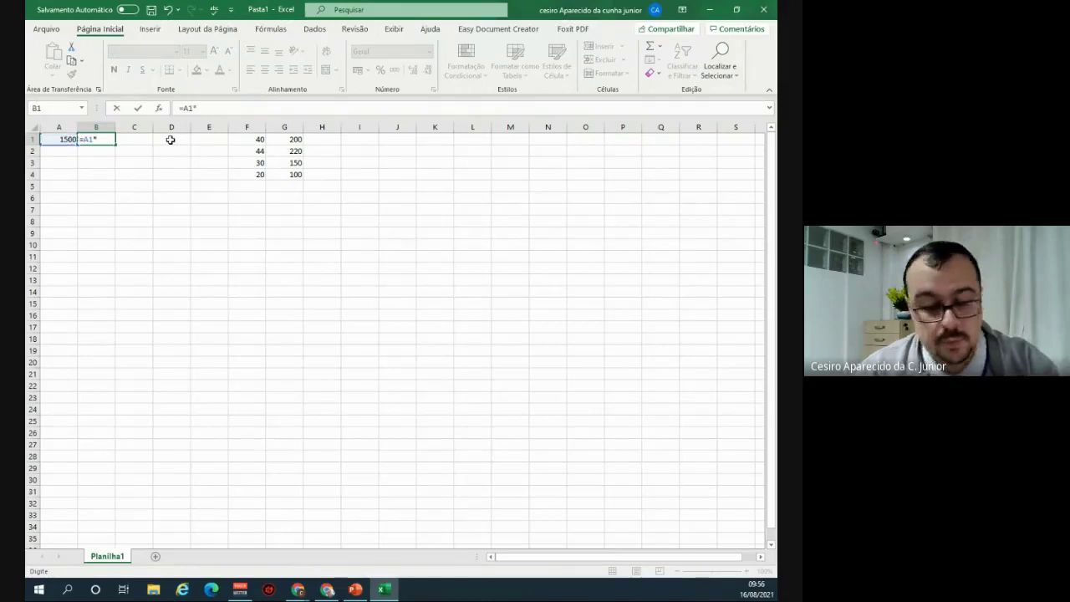
type("220")
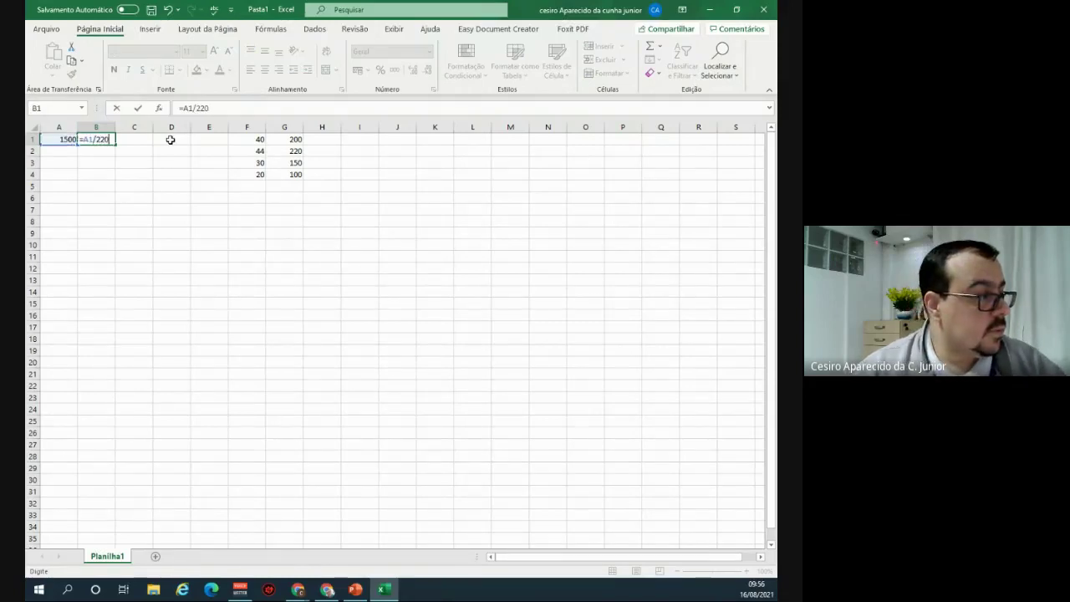
key("Return")
key("Up")
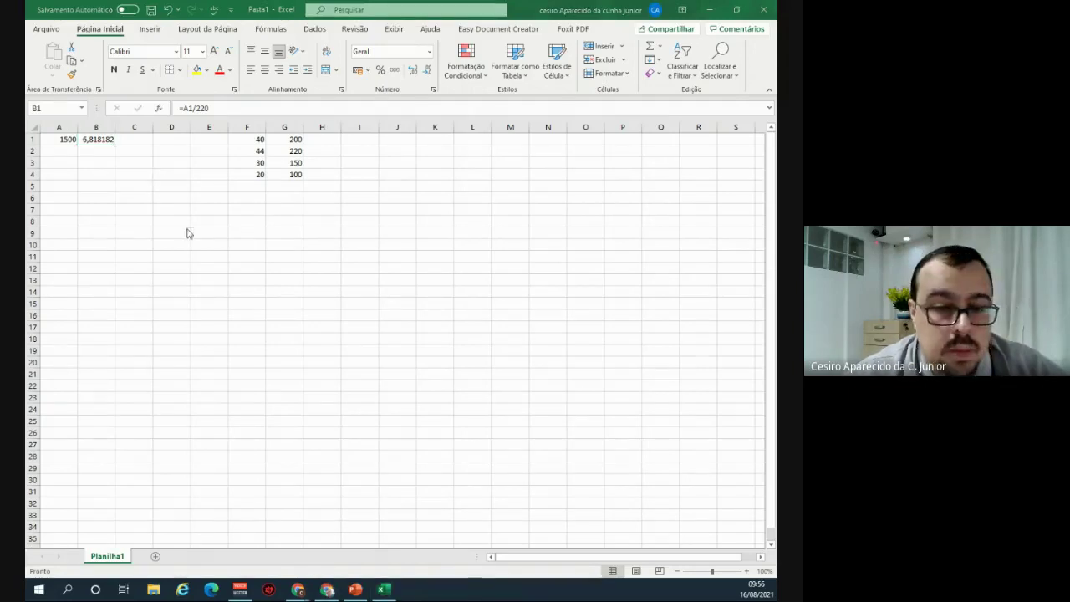
- Switch to the quiz in Chrome, answer Questão 1 with option c, R$ 6,81, and advance to Questão 2
key("alt+Tab")
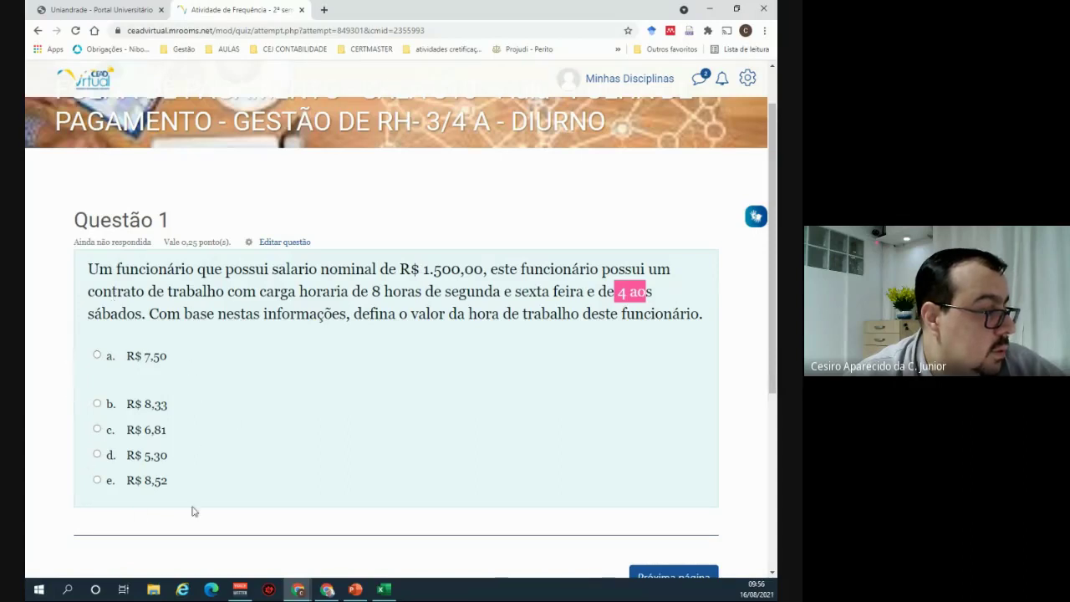
left_click(97, 429)
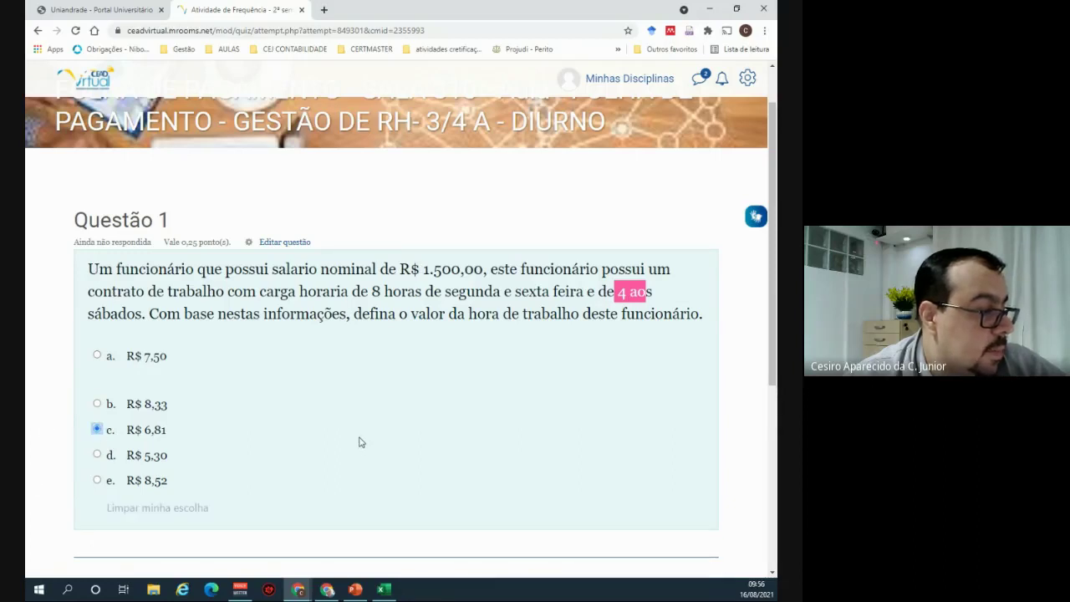
scroll(361, 443, "down", 1)
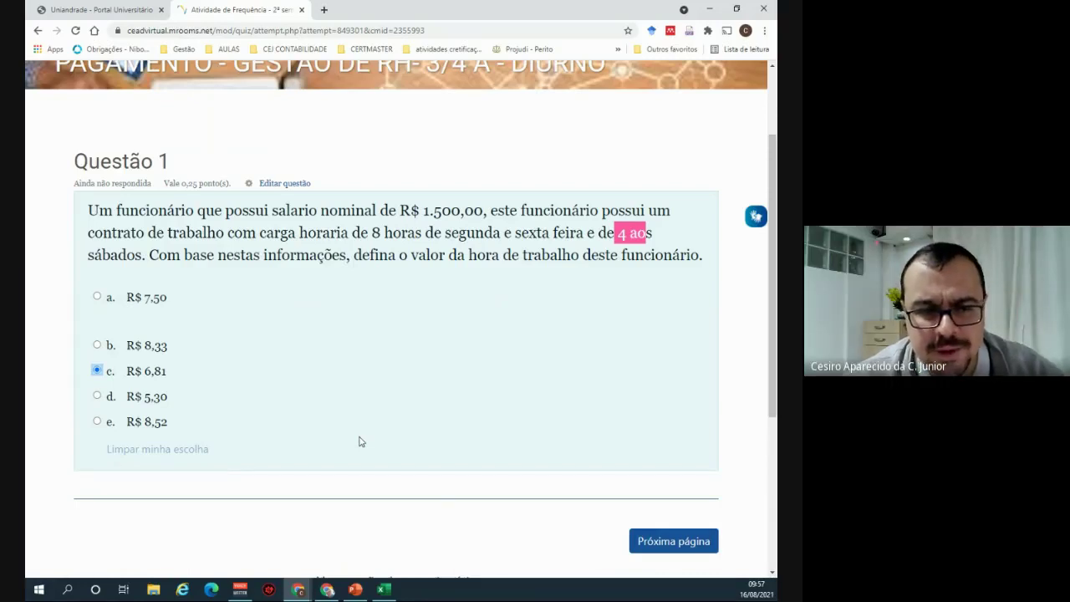
scroll(385, 423, "down", 3)
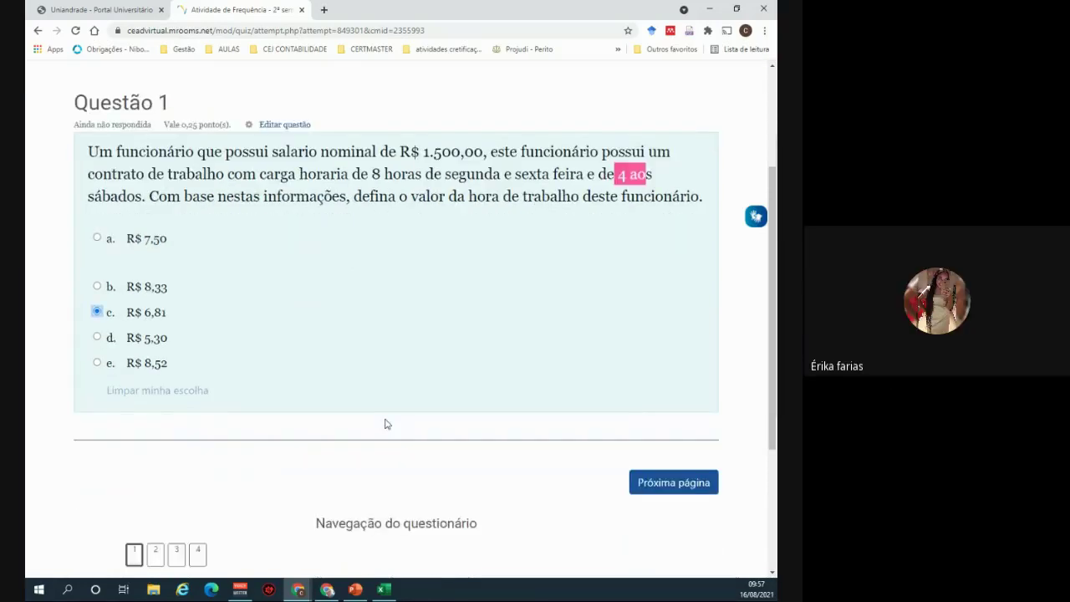
left_click(665, 427)
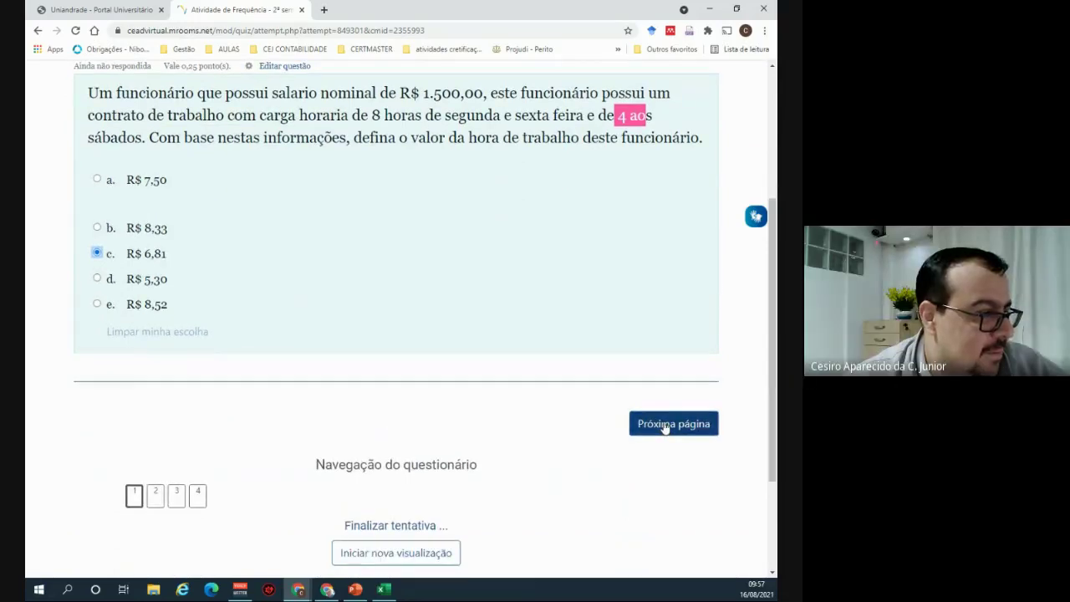
left_click(665, 426)
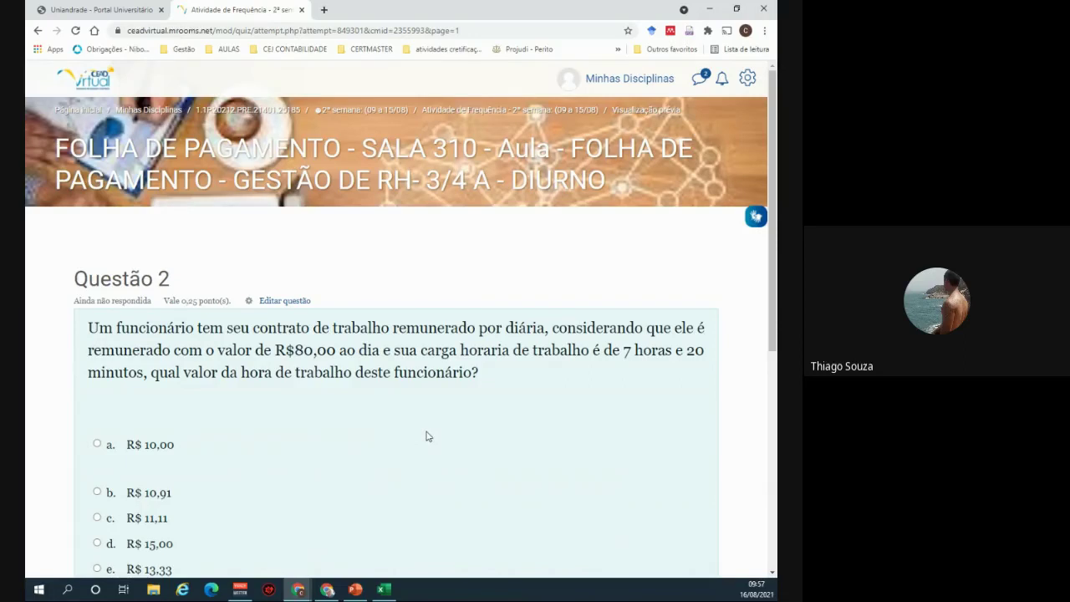
- Read Questão 2, then review the weekly and monthly hours in cells F1 to G4 in Excel
scroll(426, 436, "down", 1)
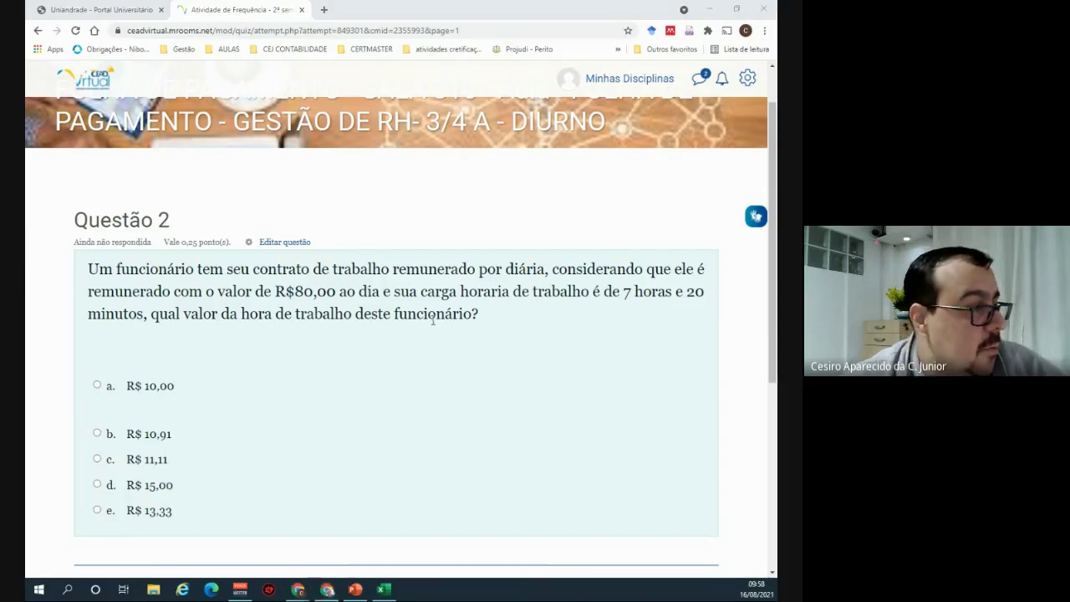
key("alt+Tab")
left_click_drag(256, 139, 291, 183)
left_click(368, 338)
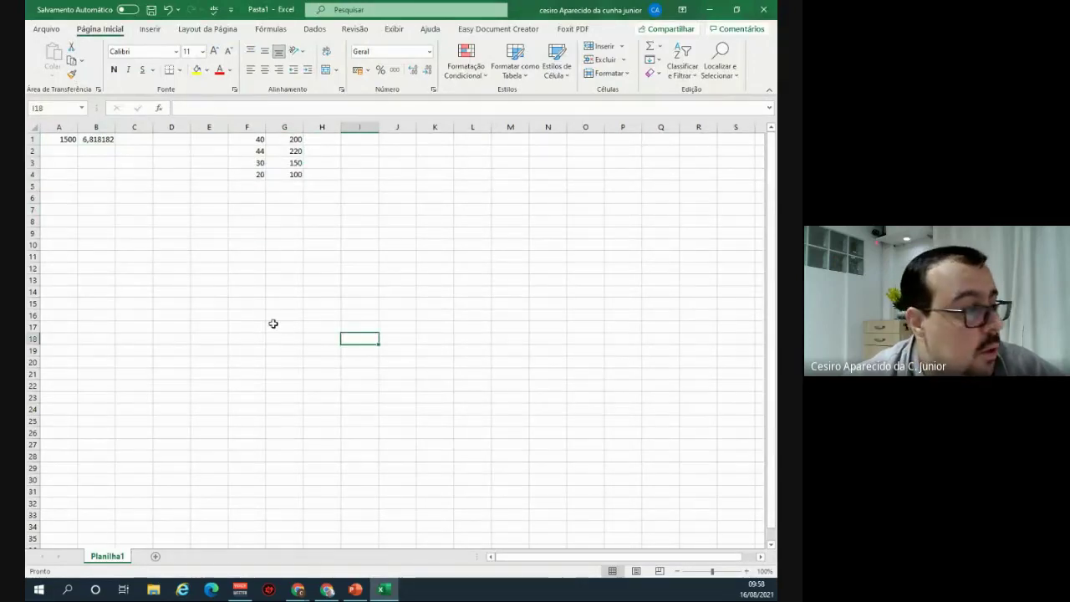
- Return to Chrome, highlight the workload "7 horas e 20 minutos" in Questão 2, and switch back to Excel
key("alt+Tab")
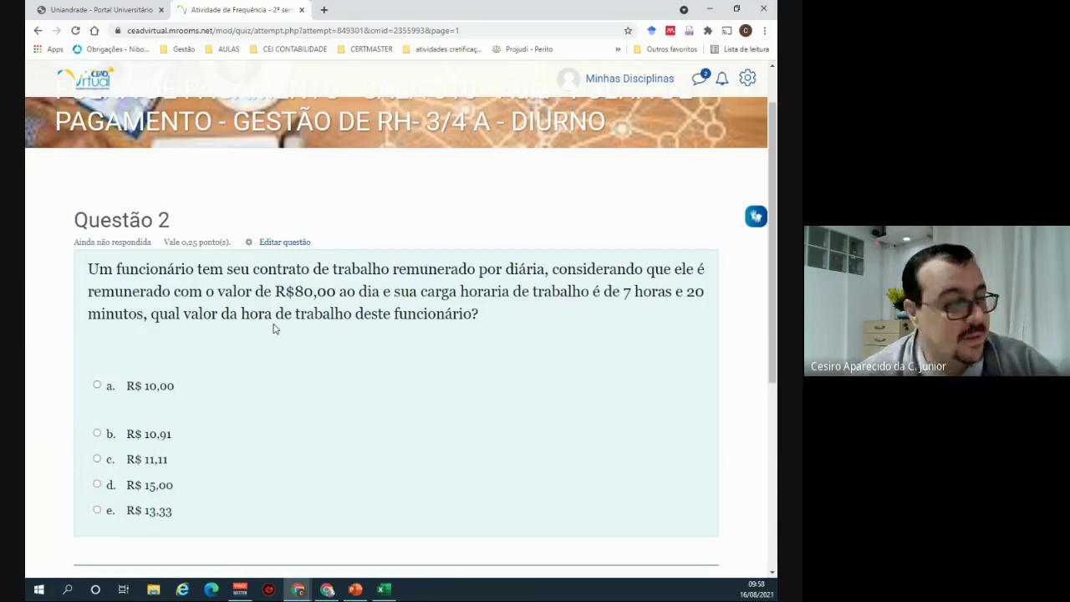
left_click_drag(613, 291, 144, 326)
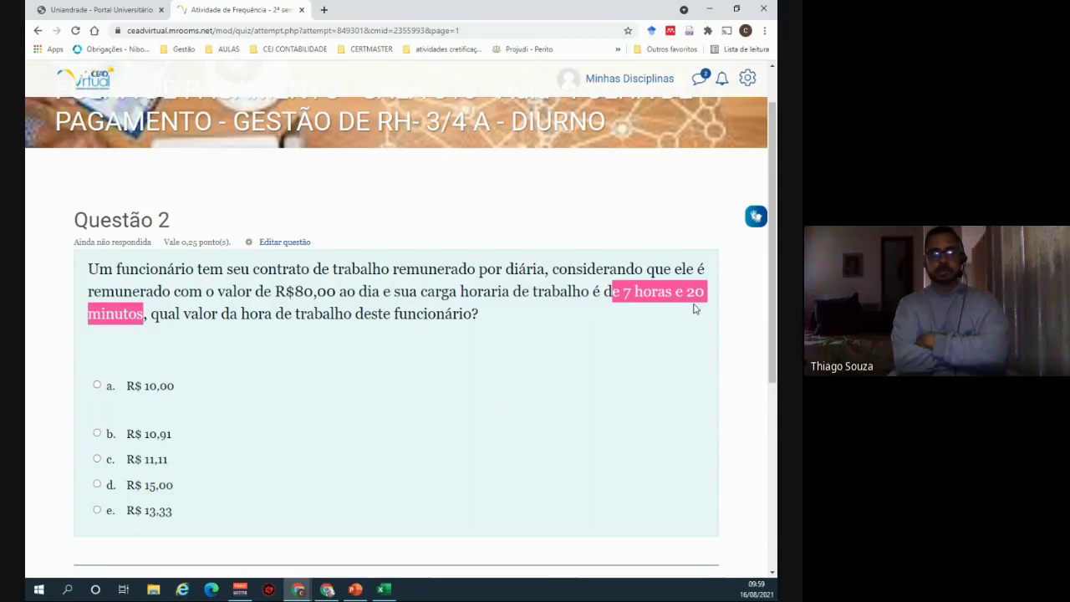
key("alt+Tab")
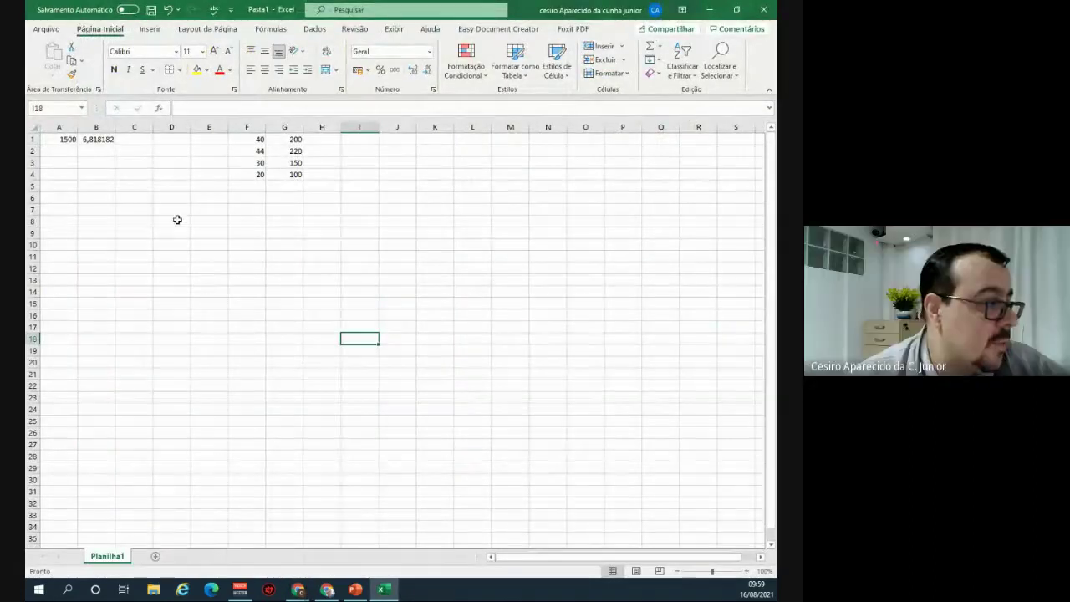
- Set up a minutes-to-hours rule of three: 60 and 1 in cells D8 and E8, 20 and x in D9 and E9
left_click(177, 219)
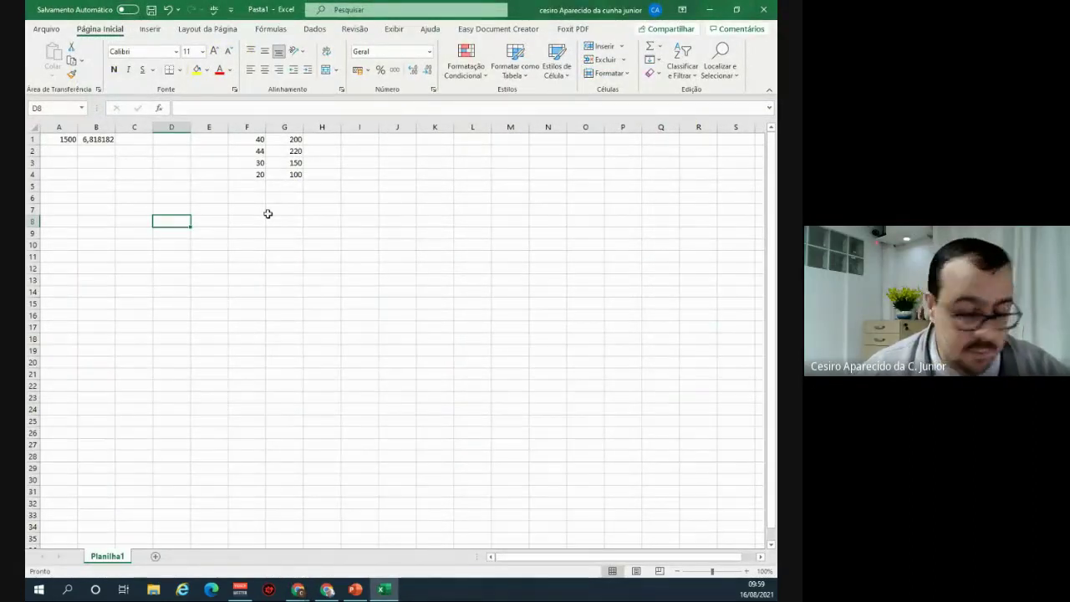
type("60")
key("Tab")
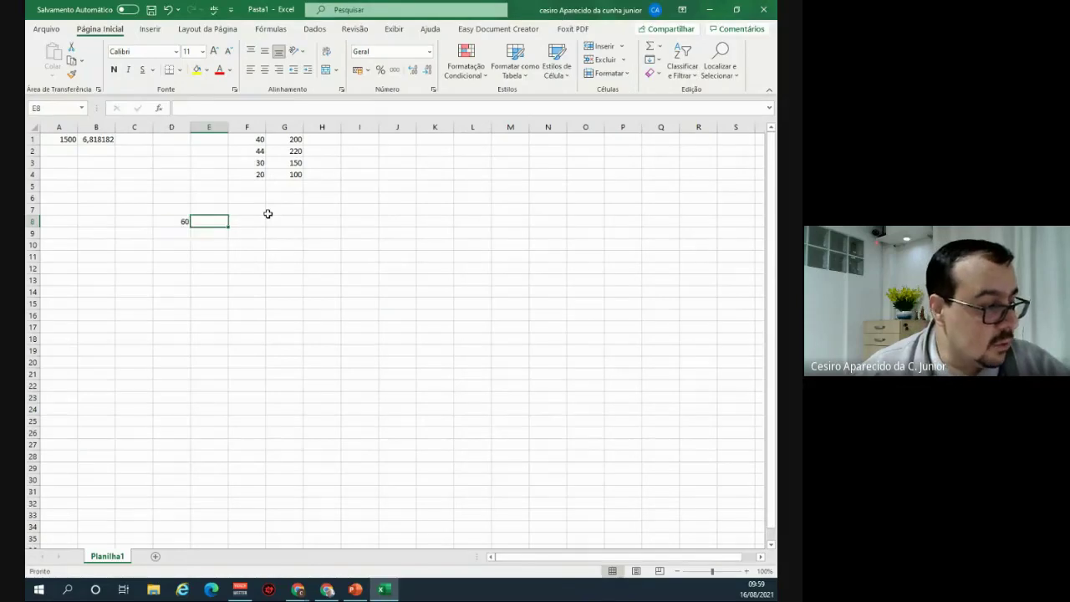
type("1")
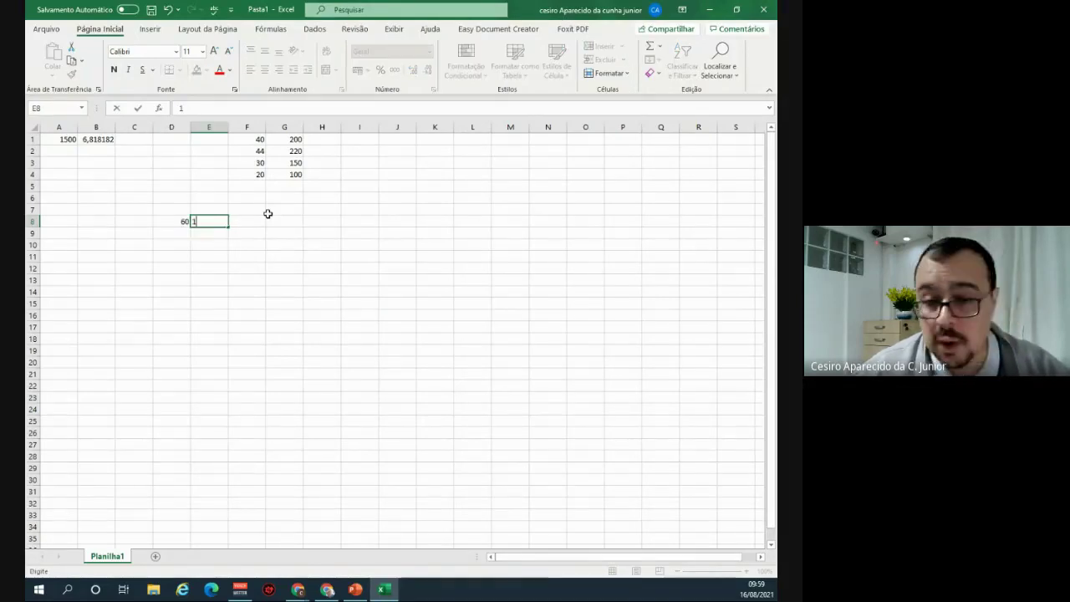
key("Return")
key("Left")
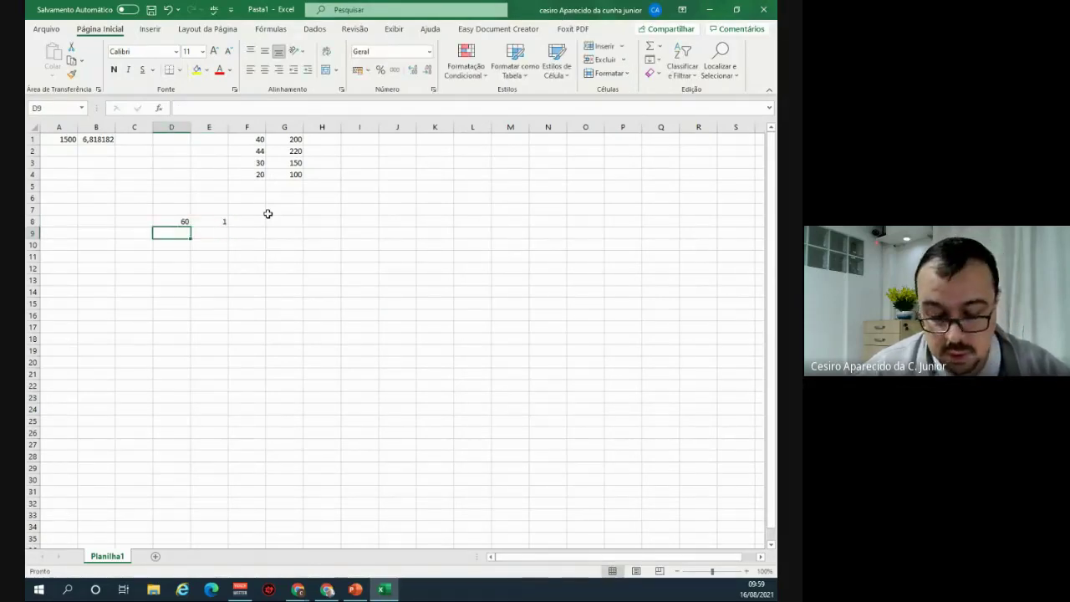
type("20")
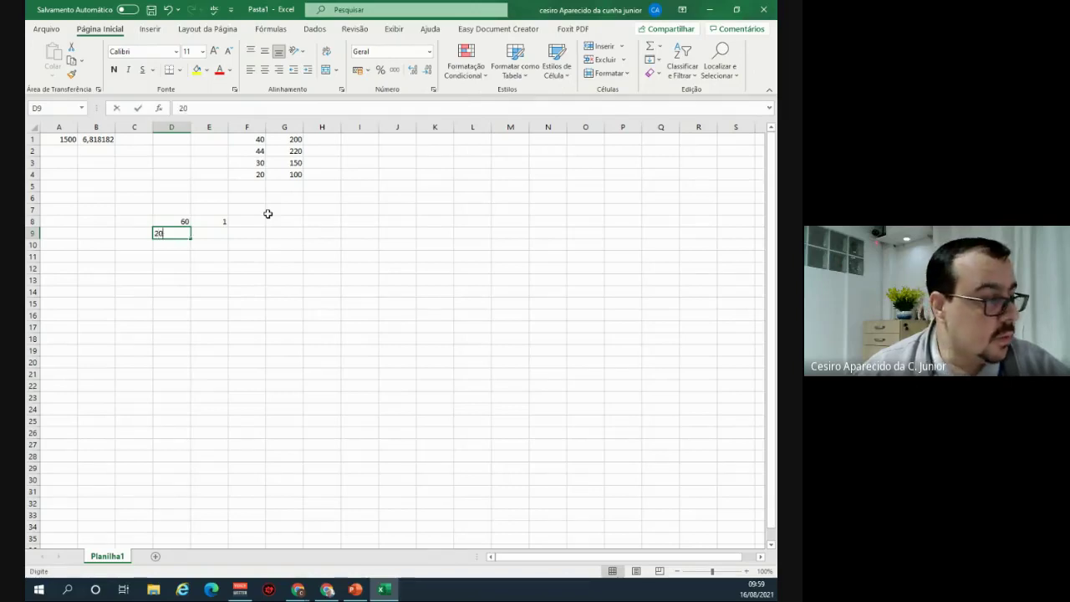
key("Tab")
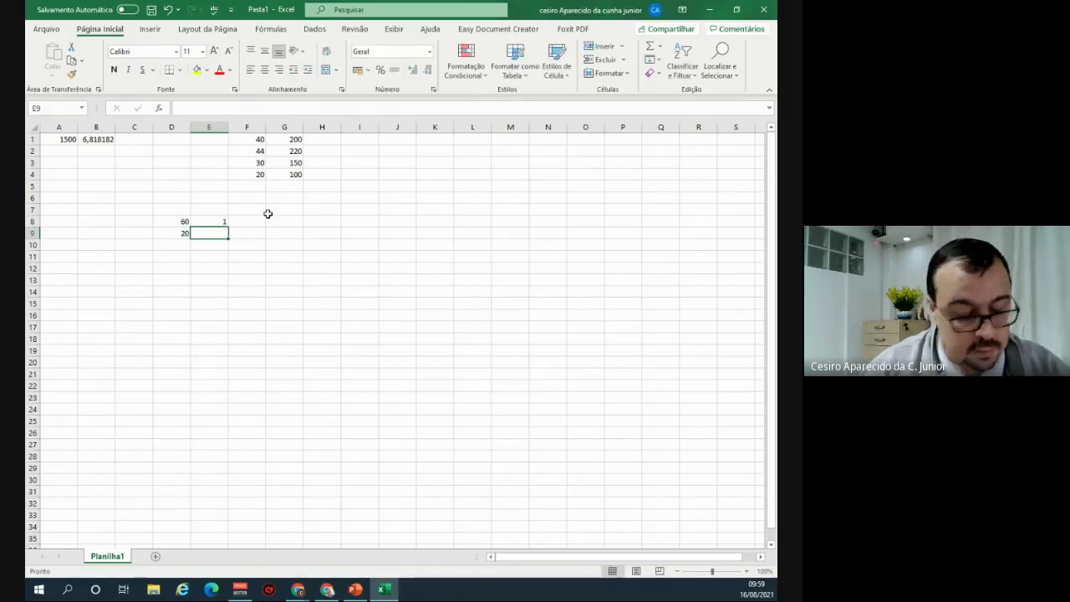
type("x")
key("Return")
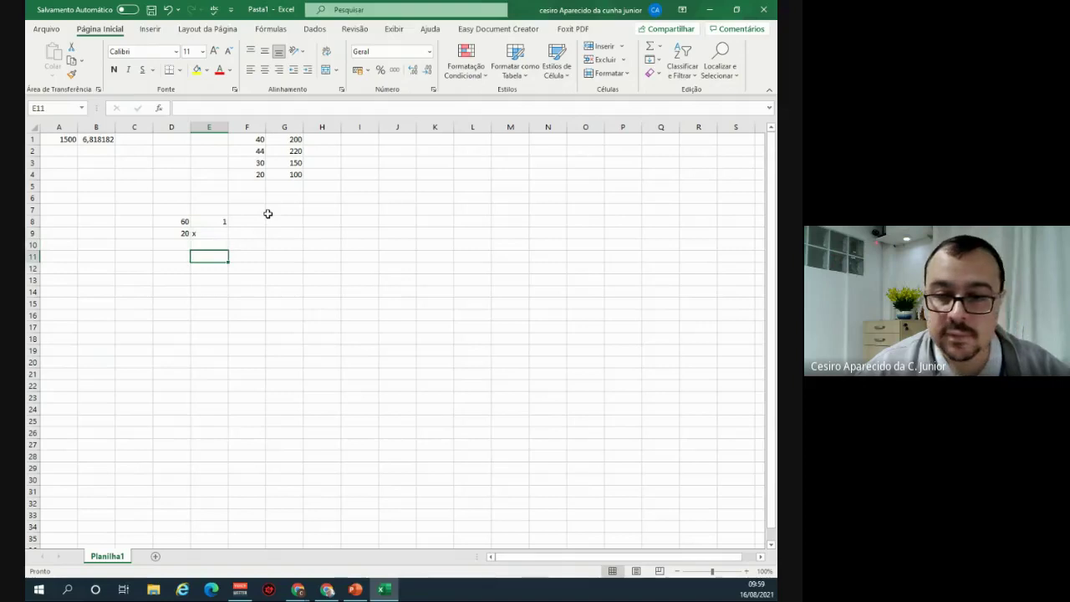
- Multiply 20 minutes by 1 hour in cell E11 with the formula =(D9*E8)
type("=")
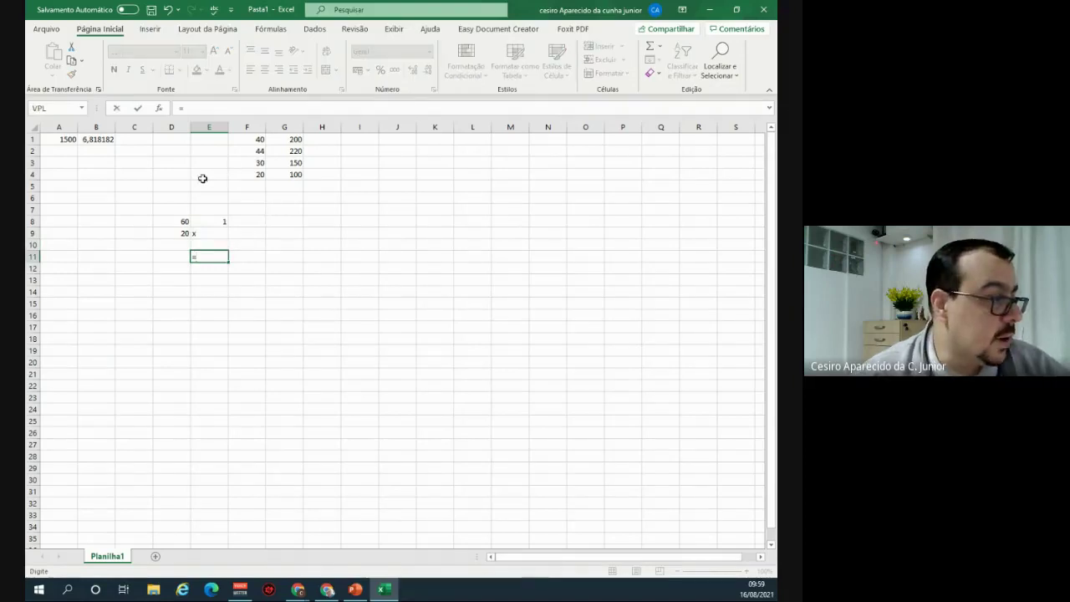
left_click(179, 232)
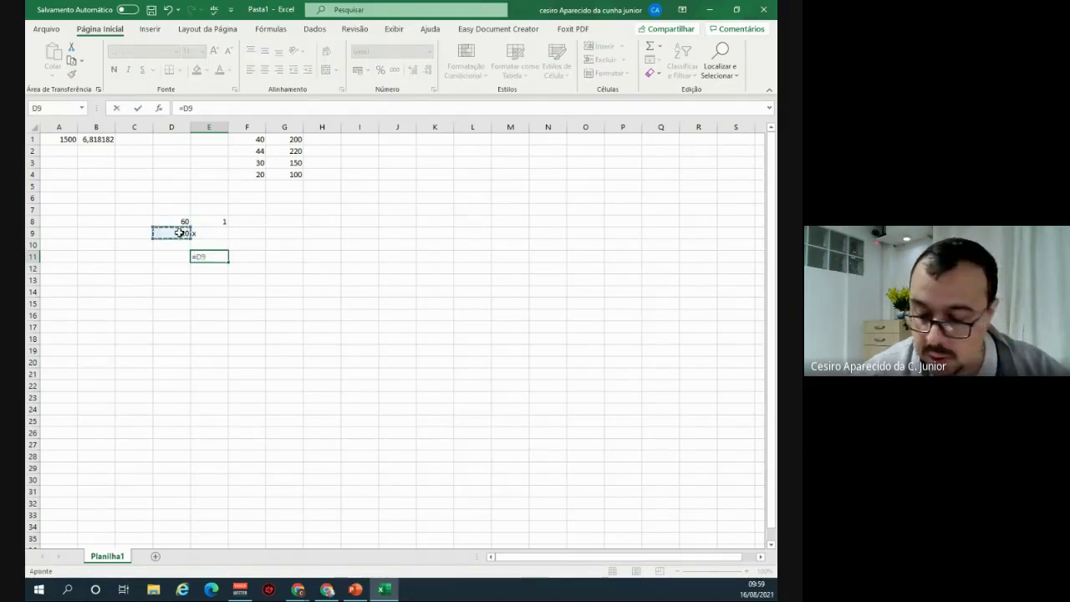
type("*")
left_click(219, 221)
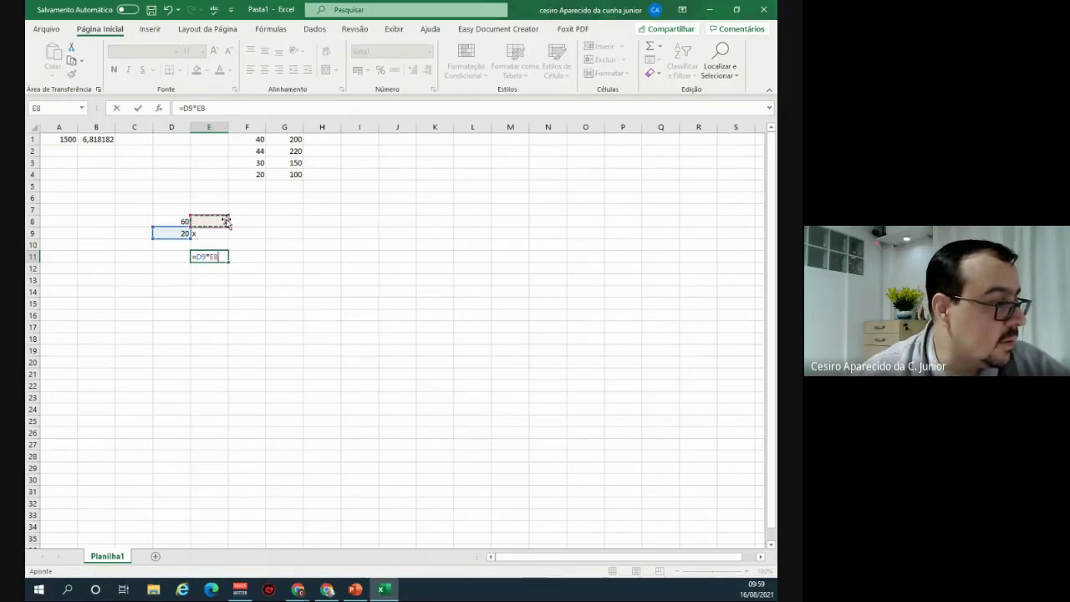
left_click(224, 107)
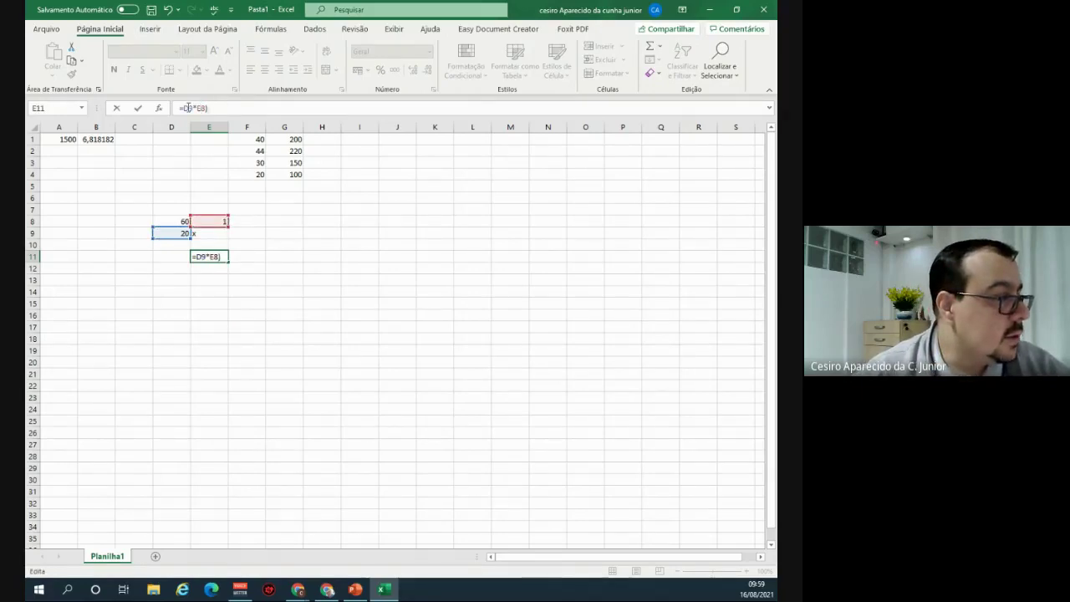
left_click(185, 107)
type("(")
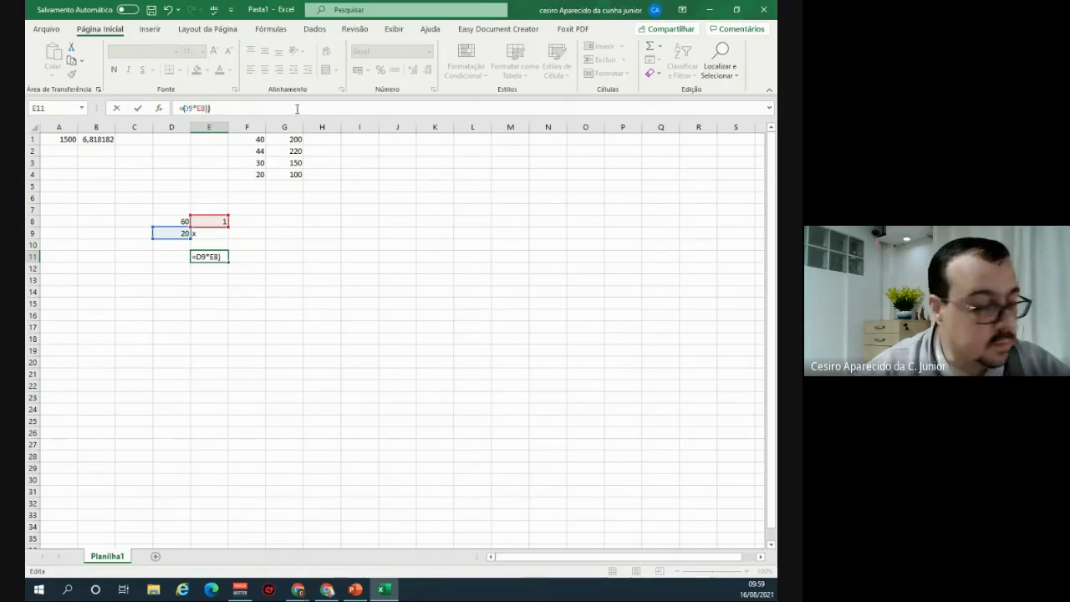
key("Return")
key("Up")
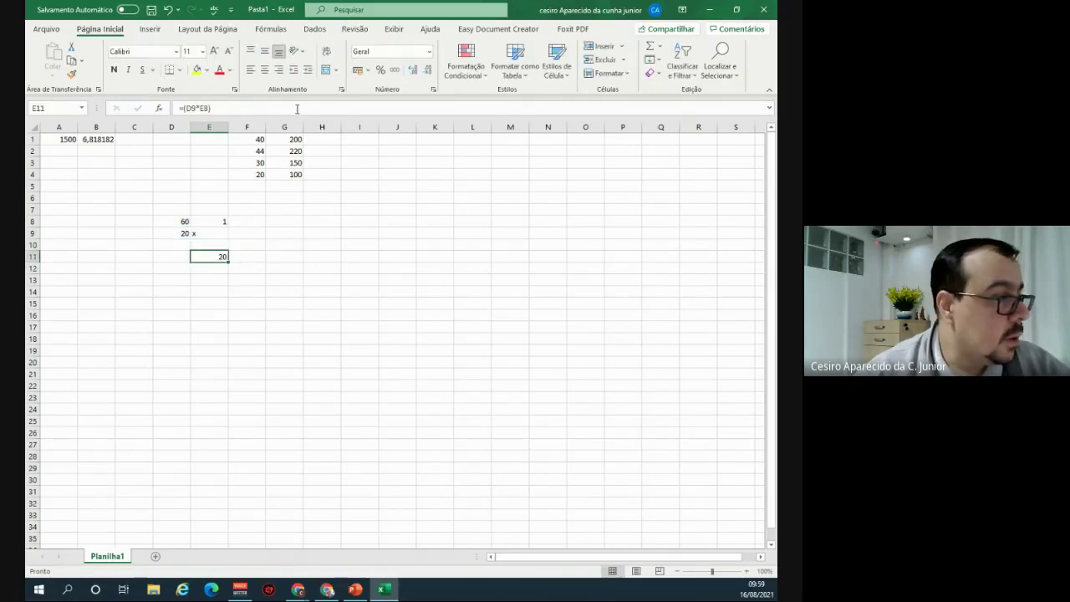
- Extend the formula in cell E11 to divide the product by 60 minutes, making it =(D9*E8)/D8
left_click(280, 107)
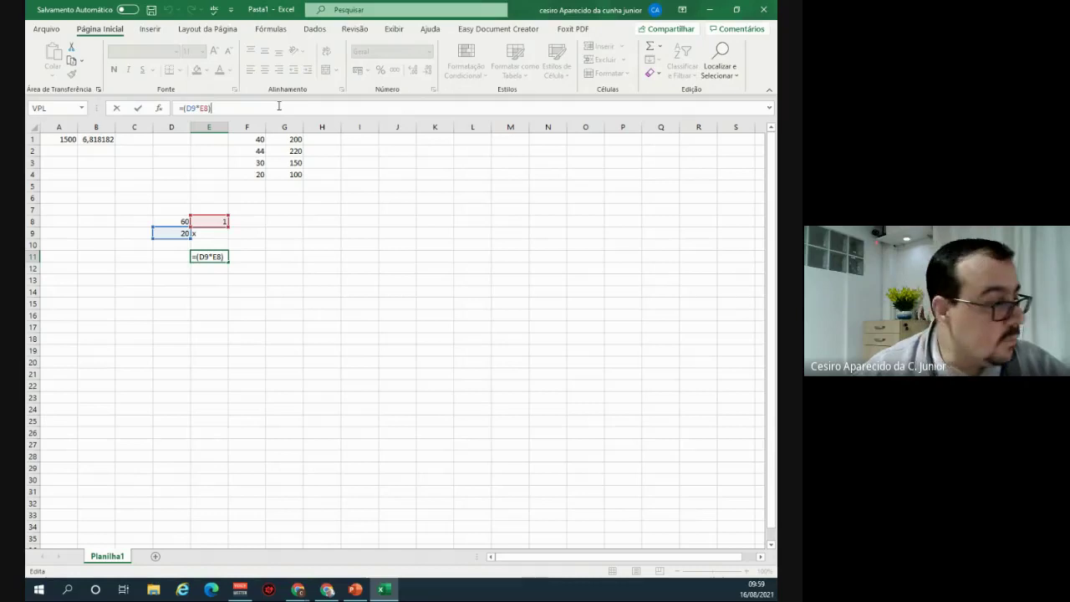
type("*")
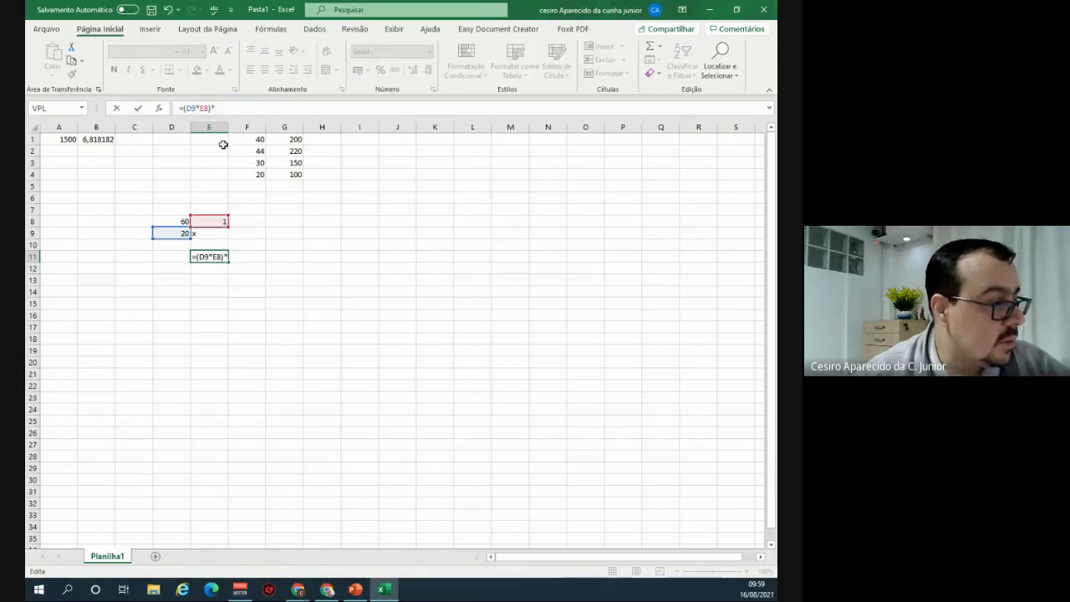
key("BackSpace")
type("/")
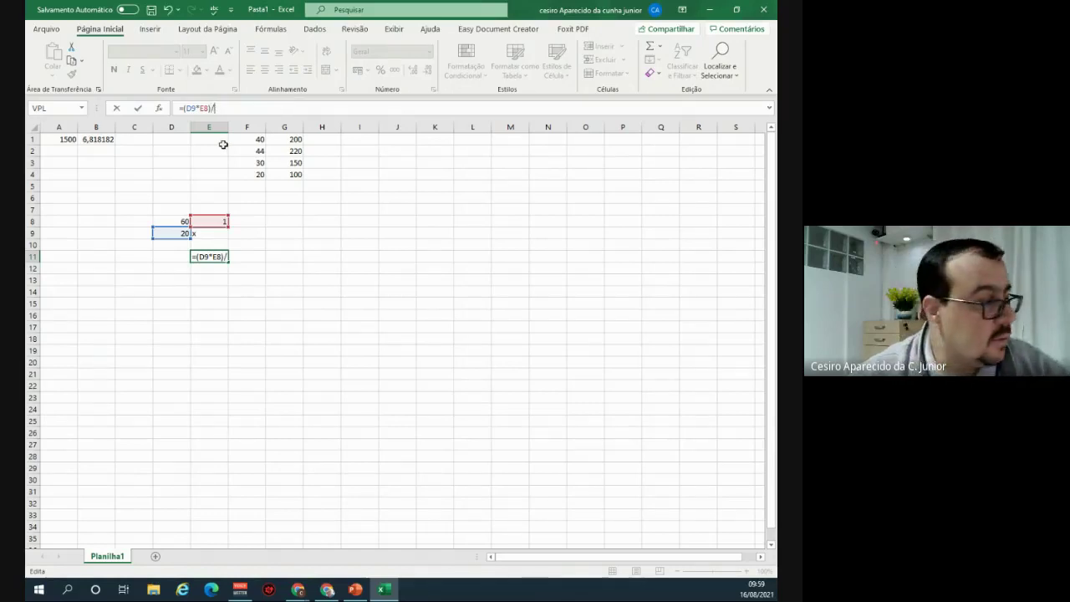
left_click(180, 218)
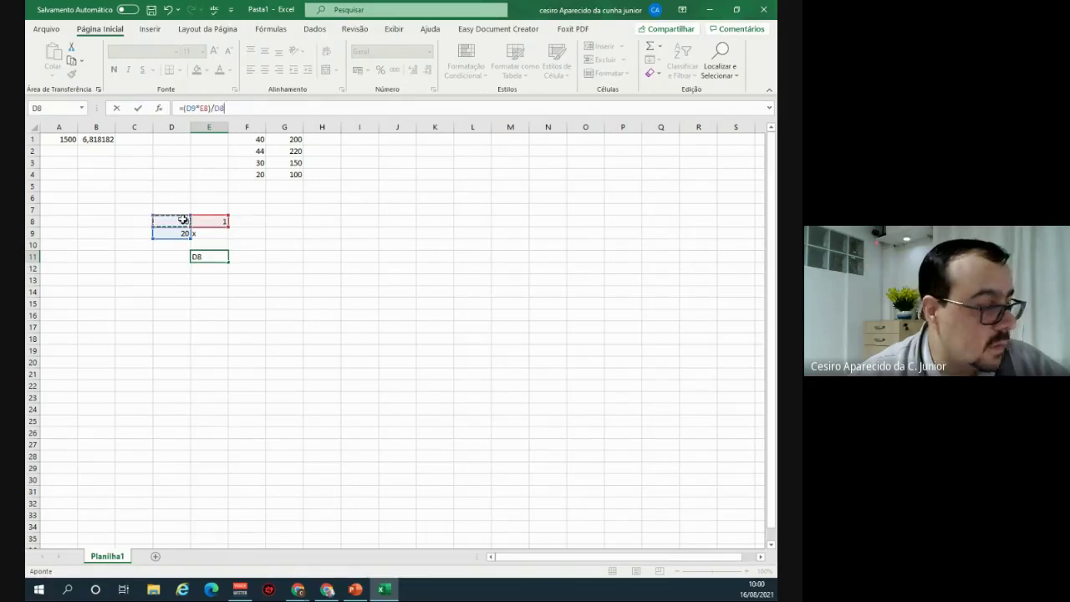
key("Return")
key("Up")
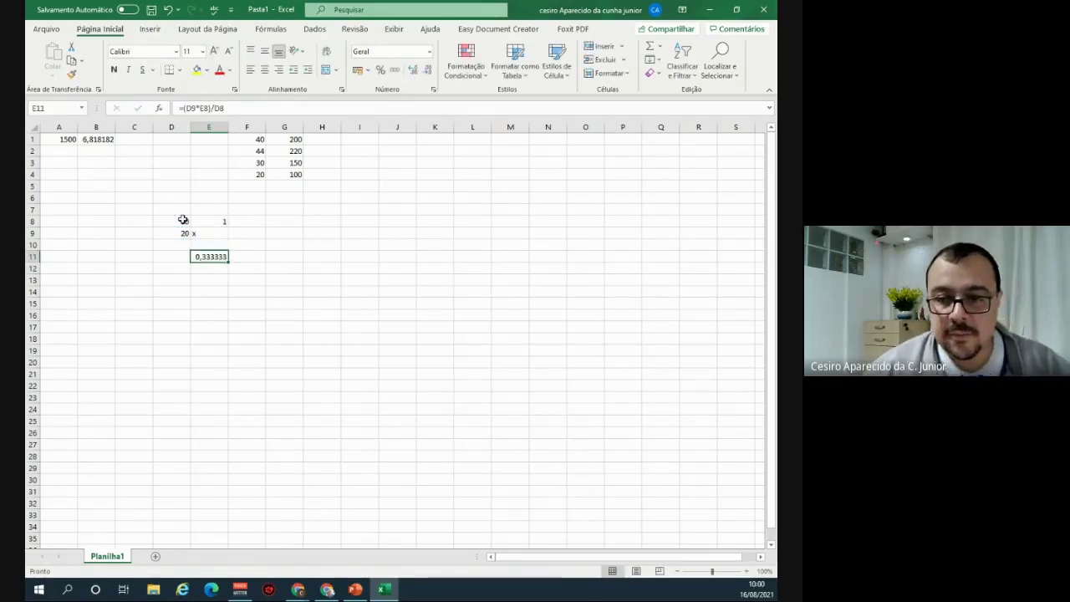
- Enter the 7 whole hours in cell E12, below the converted minutes
key("Down")
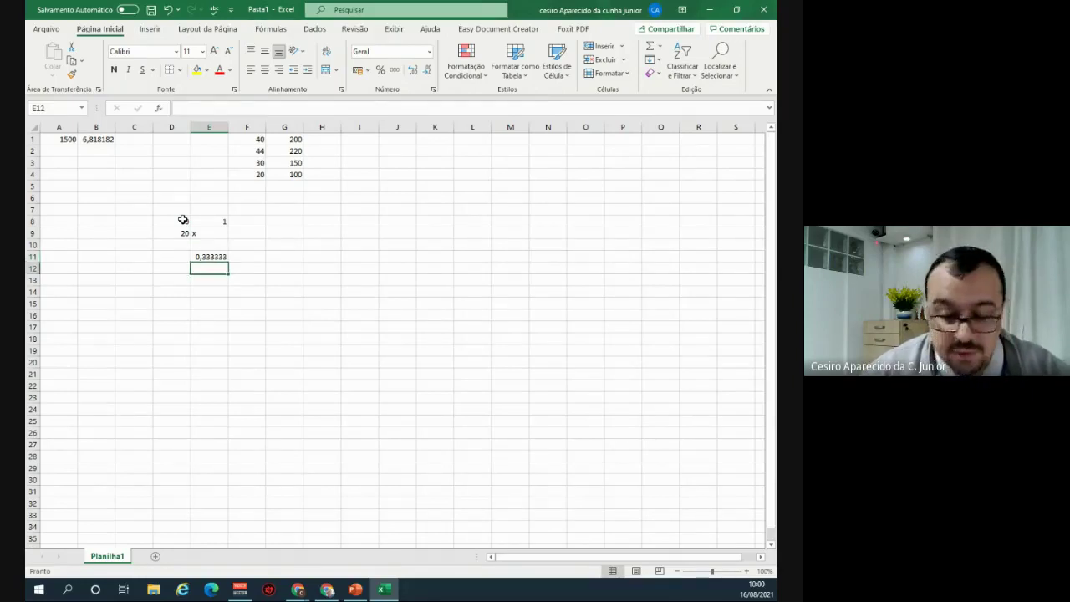
type("7")
key("Return")
key("Up")
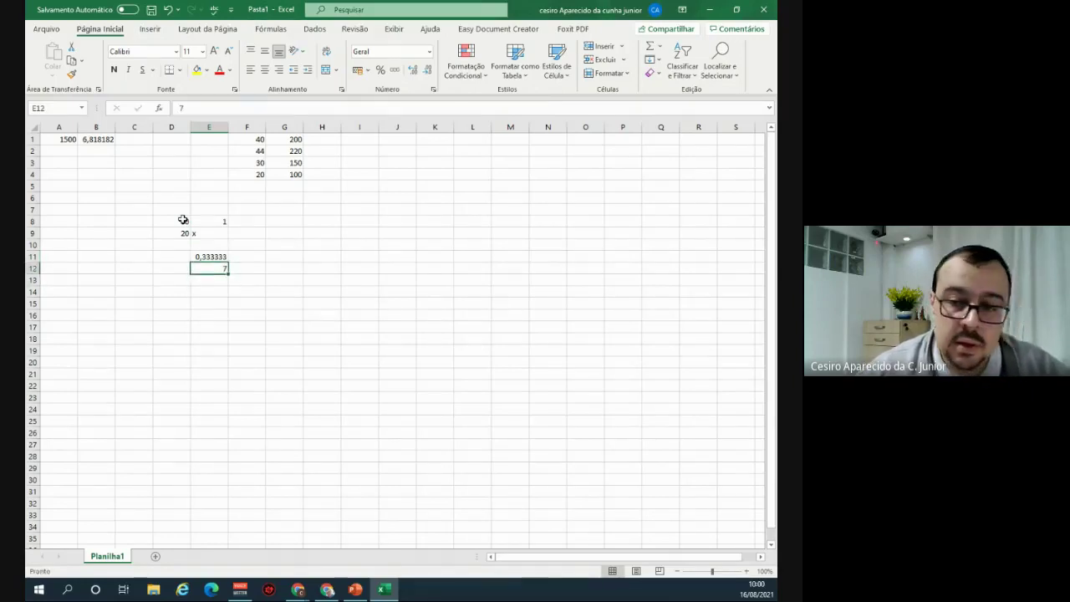
- Add the converted minutes and the whole hours in cell E13 with the formula =E11+E12
key("Down")
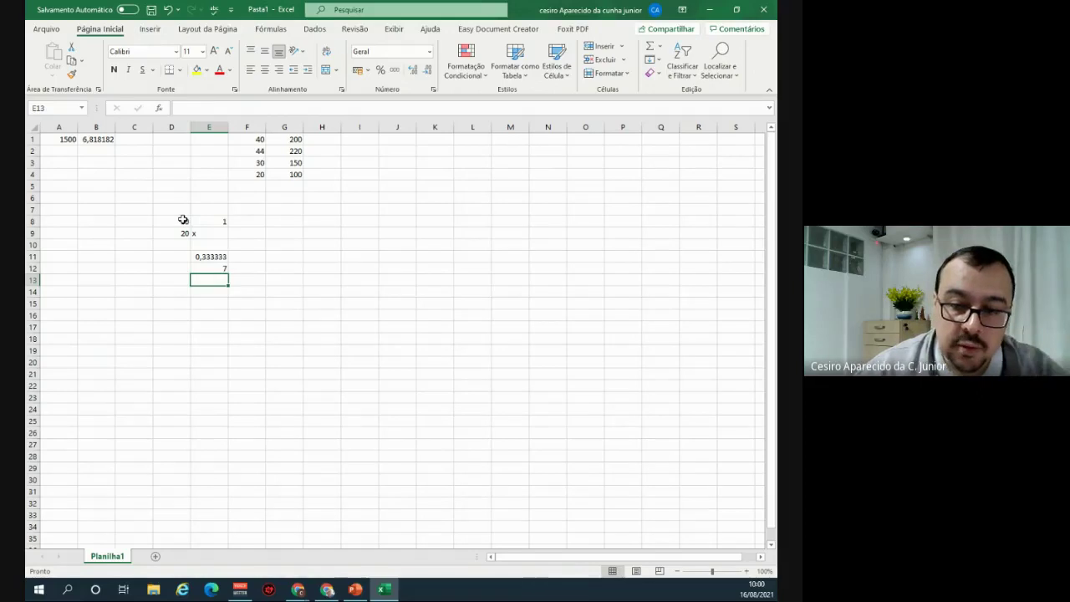
type("=")
key("Up")
key("Up")
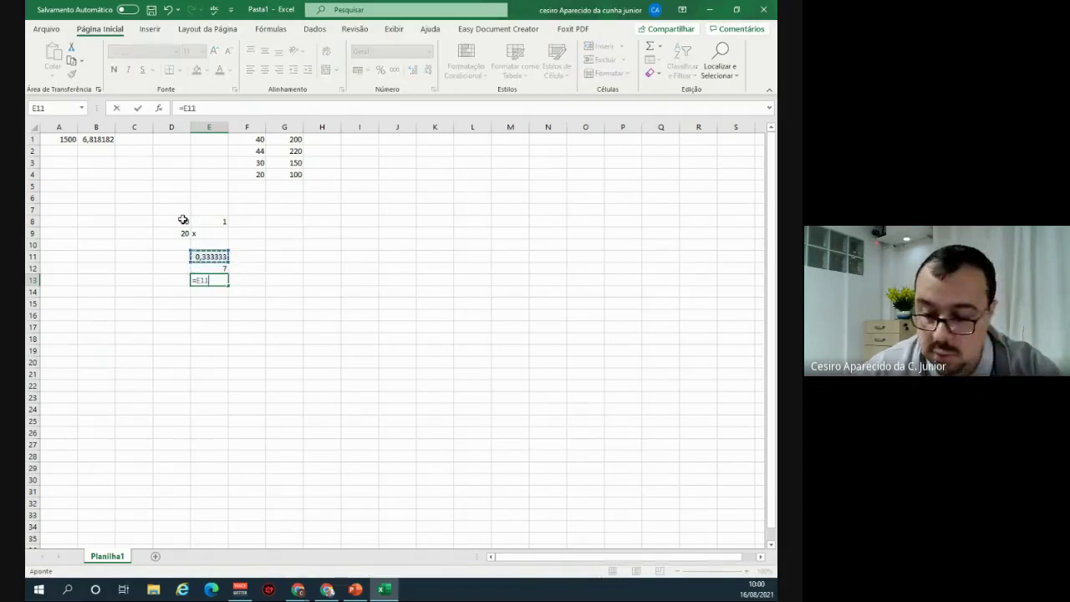
type("-")
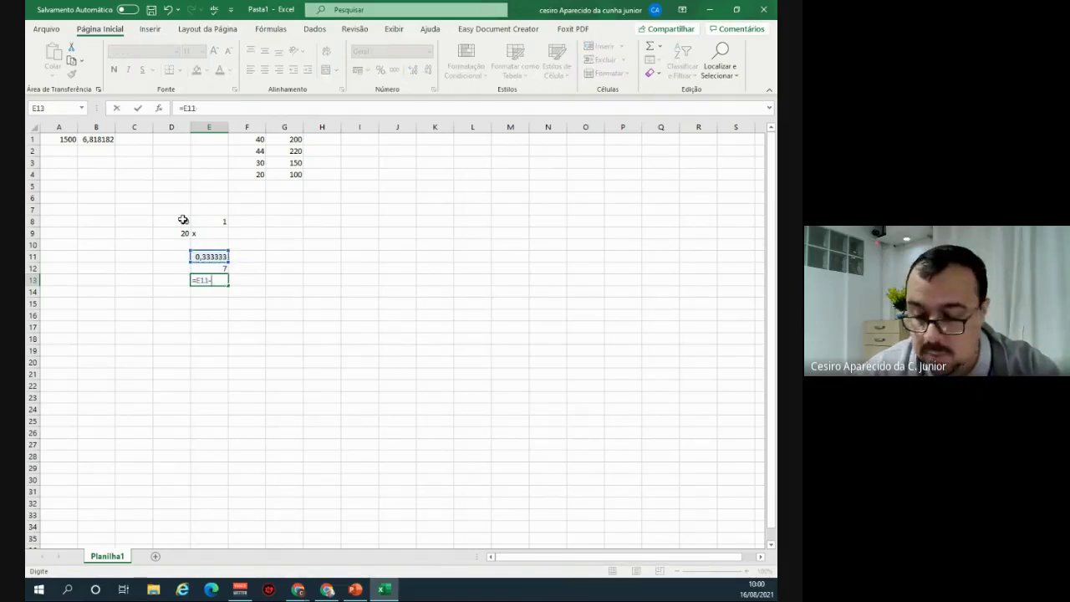
key("BackSpace")
type("+")
key("Up")
key("Return")
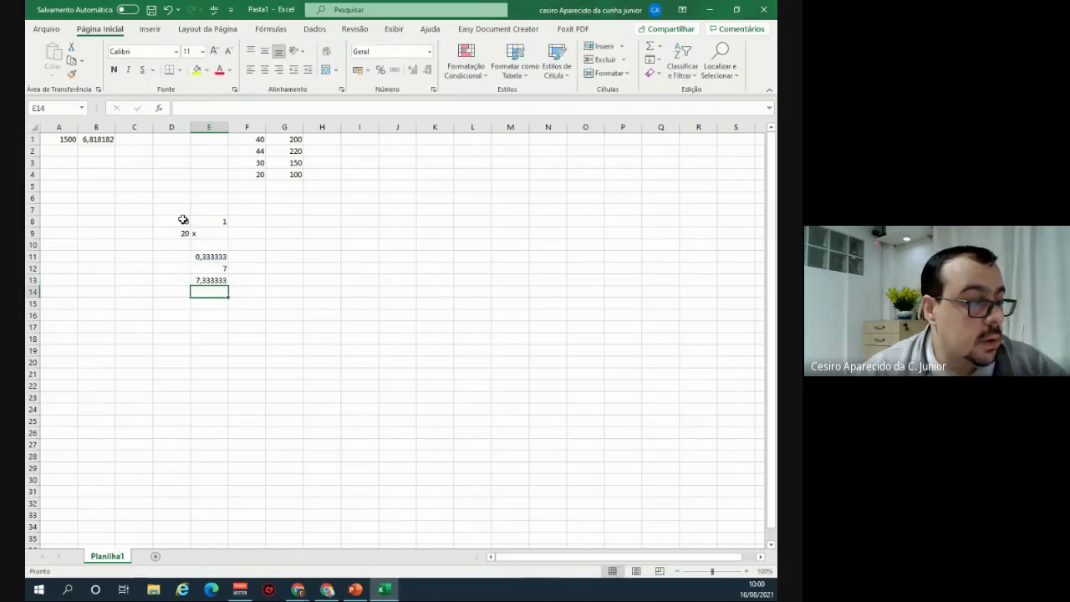
key("Up")
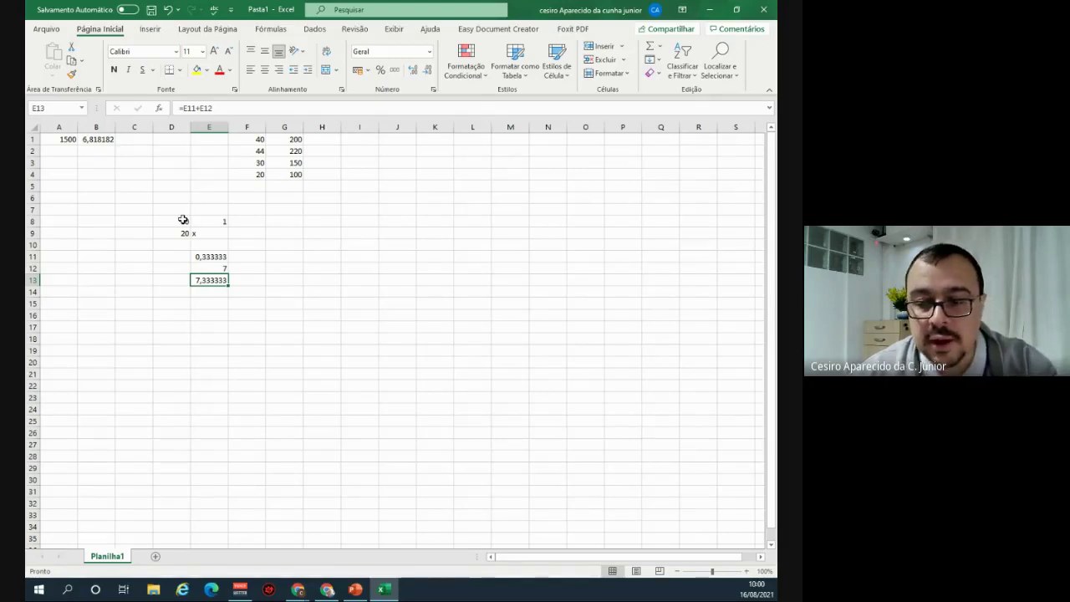
- Divide 80 by the decimal daily hours in cell D13 with the formula =80/E13
key("Left")
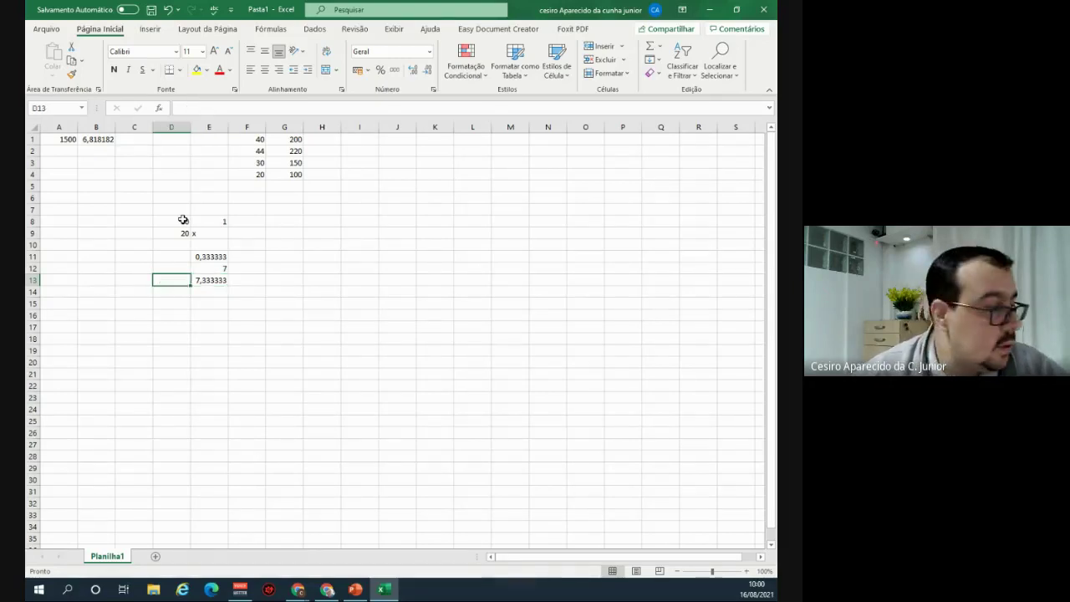
type("=")
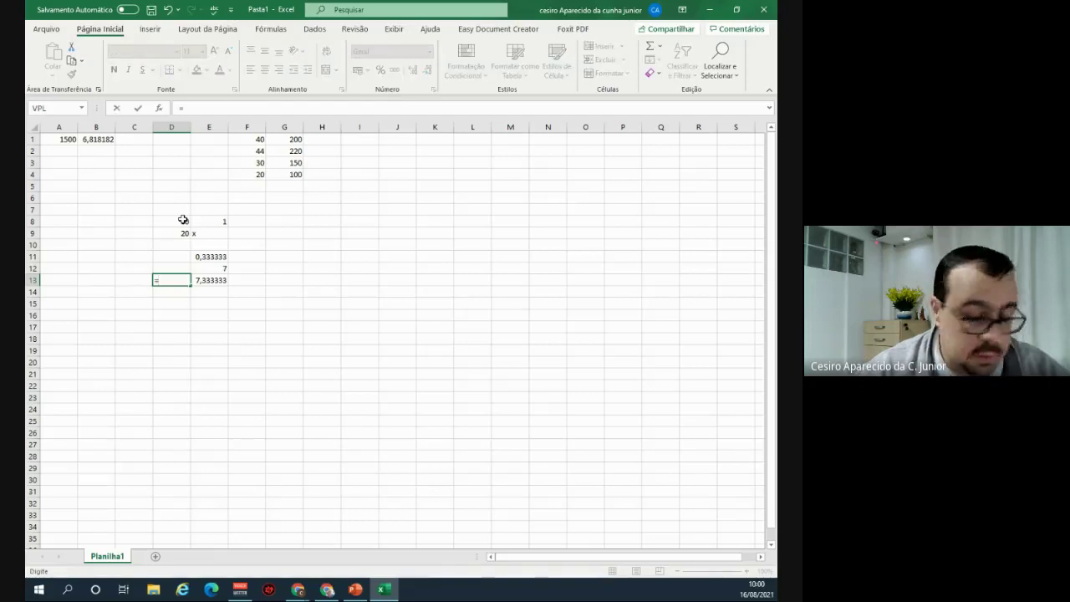
type("80")
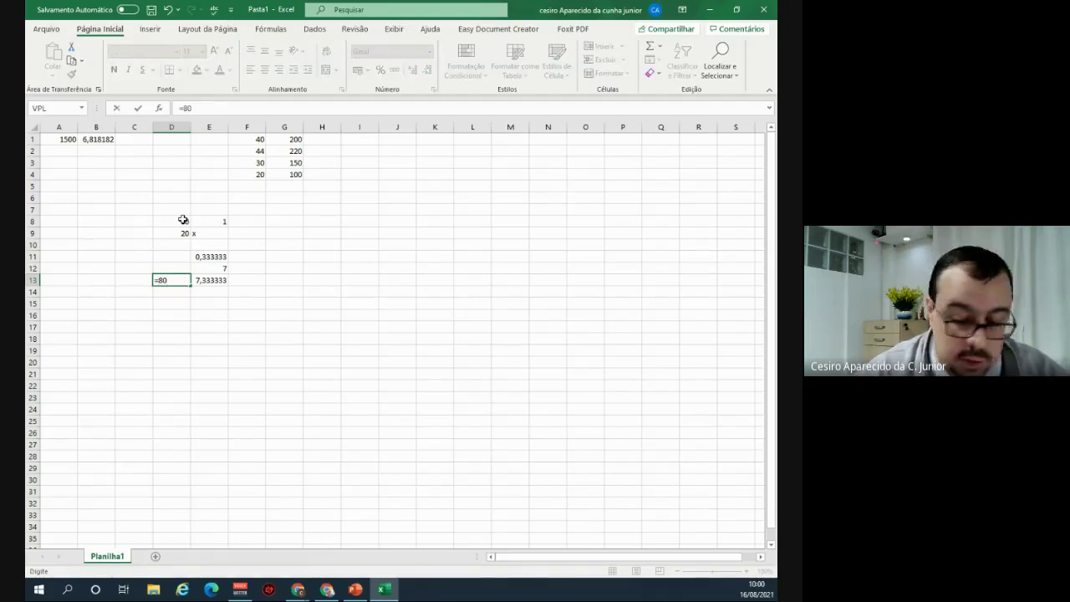
type("/")
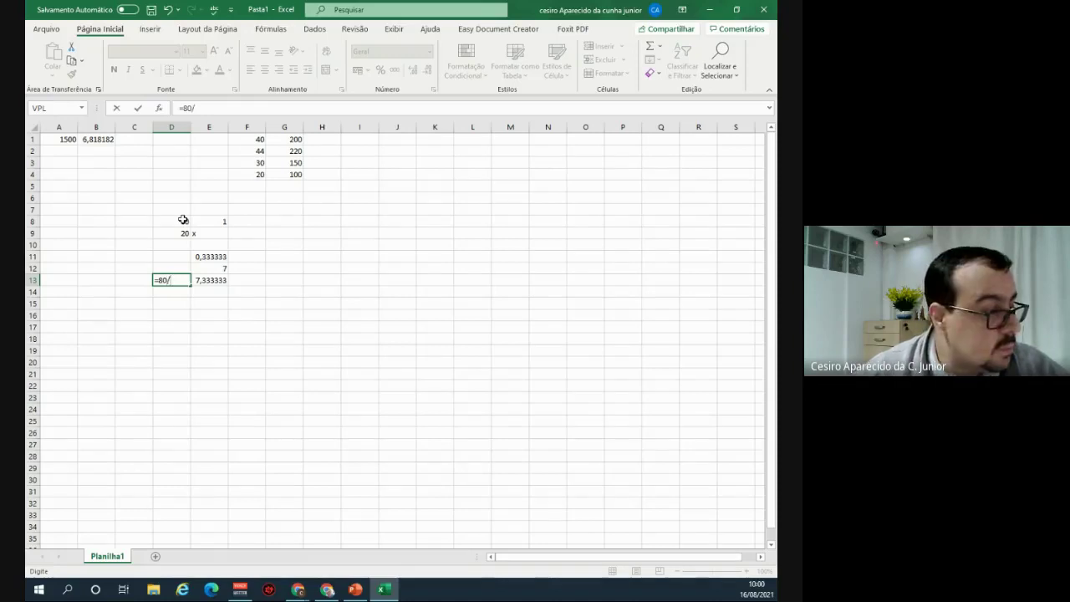
key("Right")
key("Return")
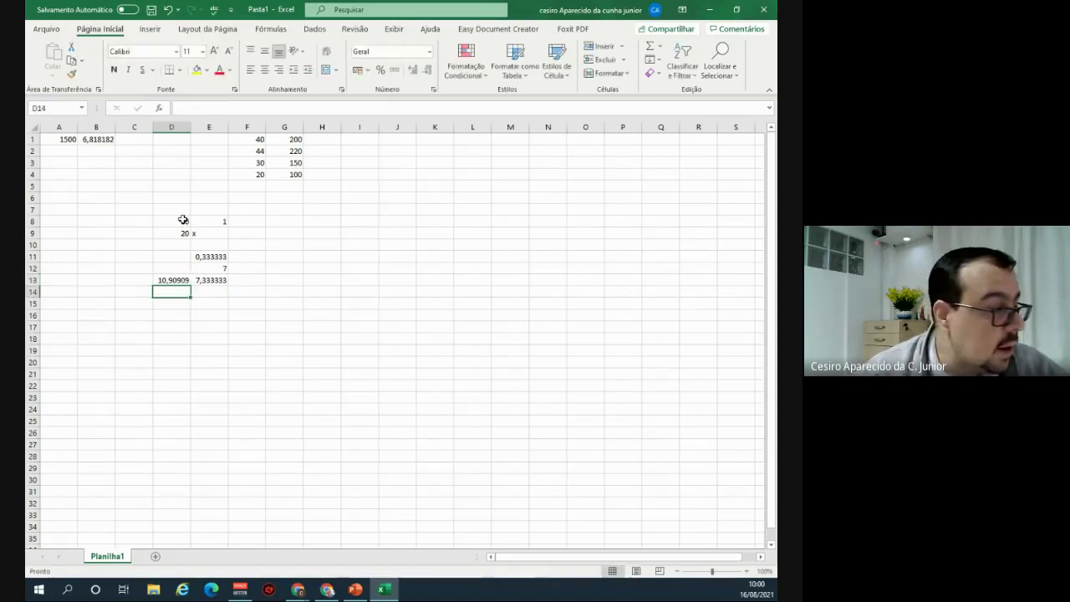
key("Up")
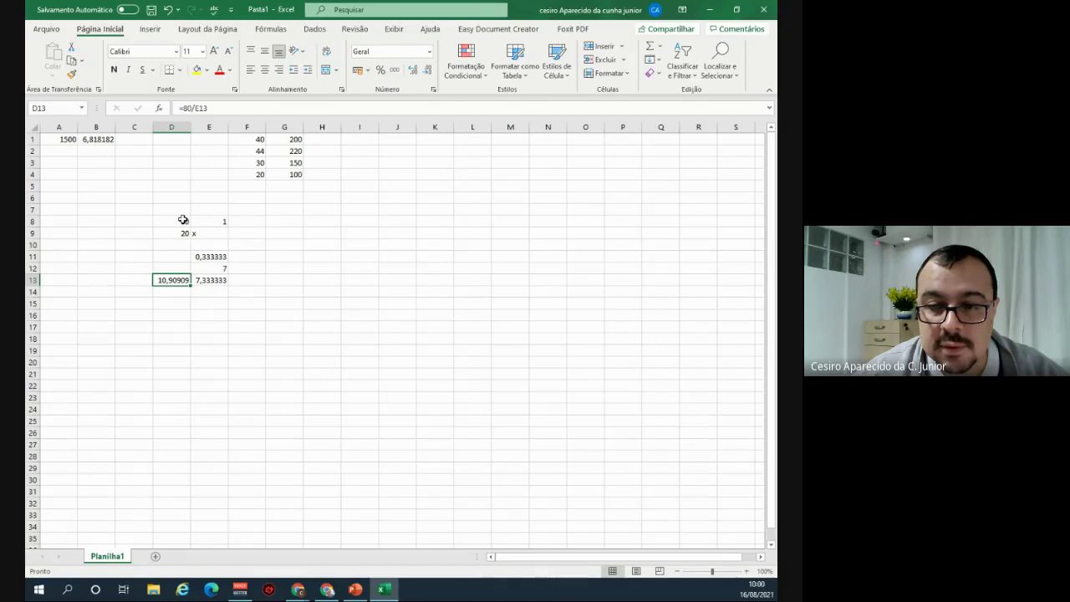
key("Down")
key("Right")
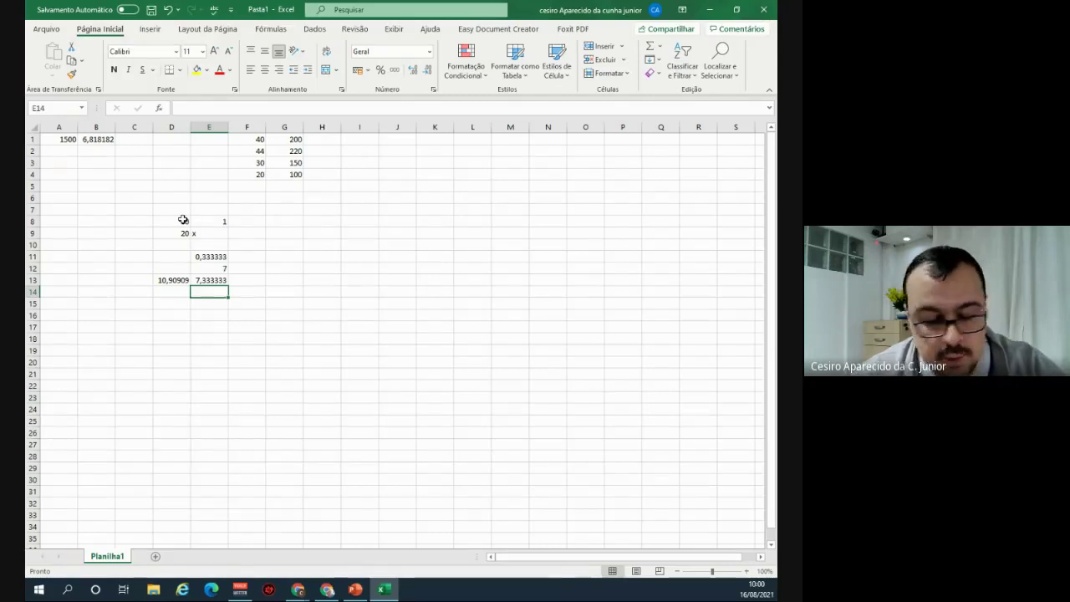
type("=")
key("Up")
key("Left")
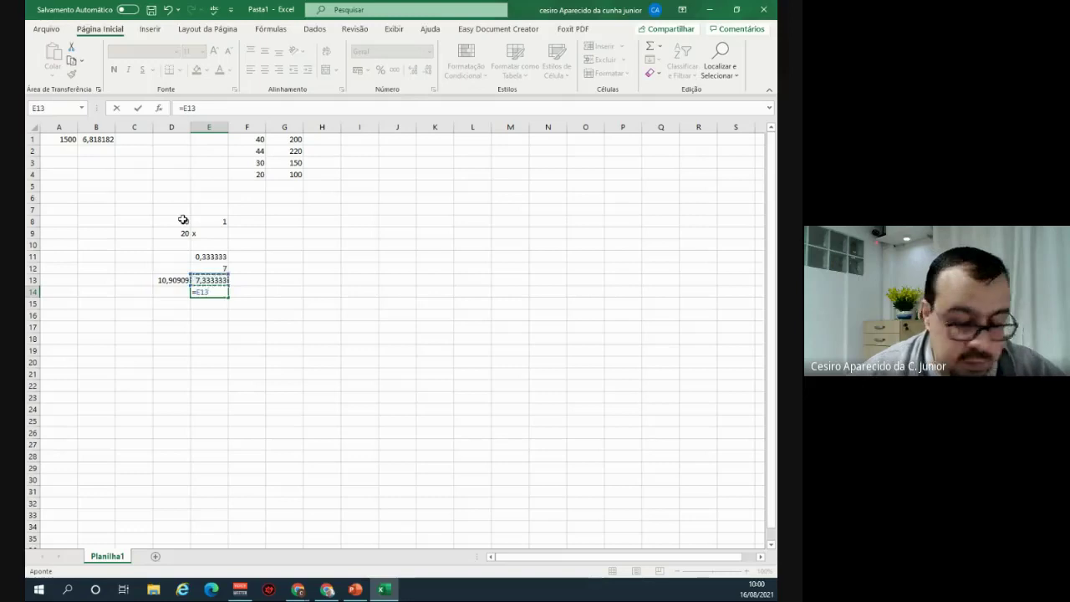
key("Escape")
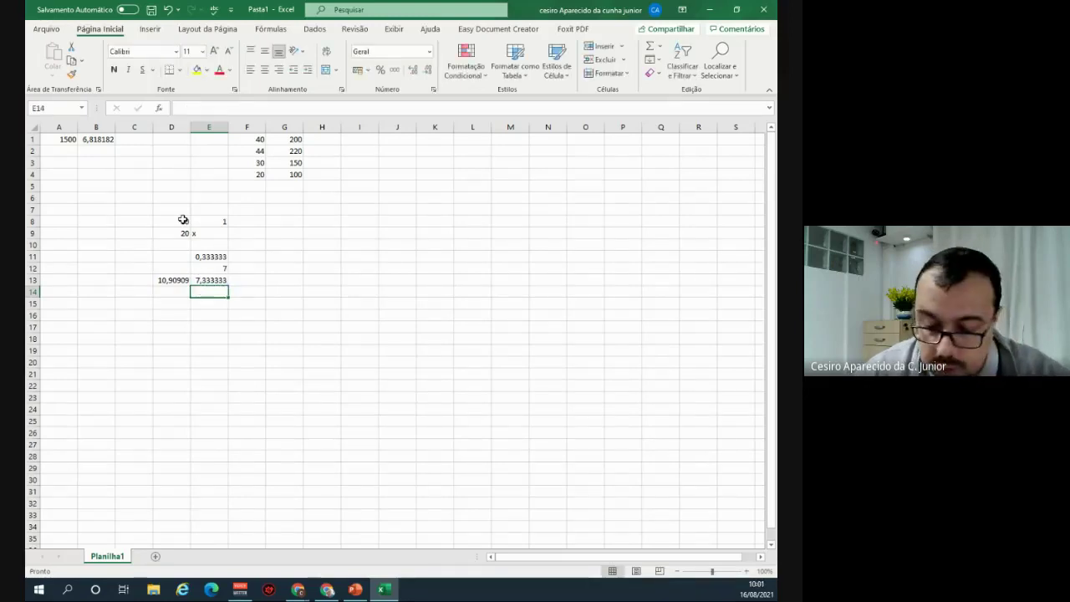
- Divide 80 by 7,2 in cell E14 with the formula =80/7,2
type("=80/")
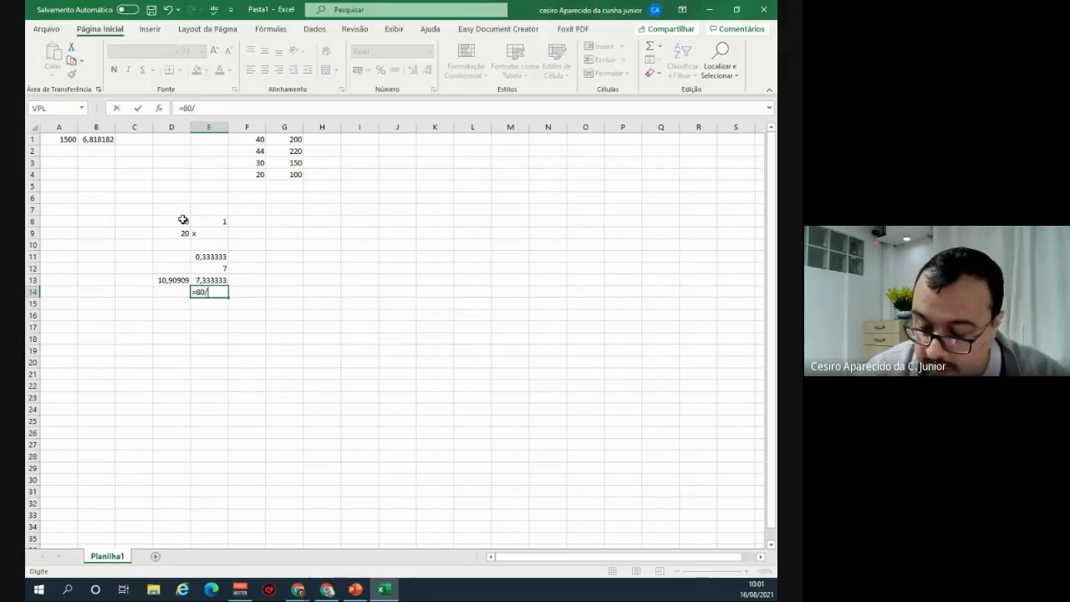
type("7,2")
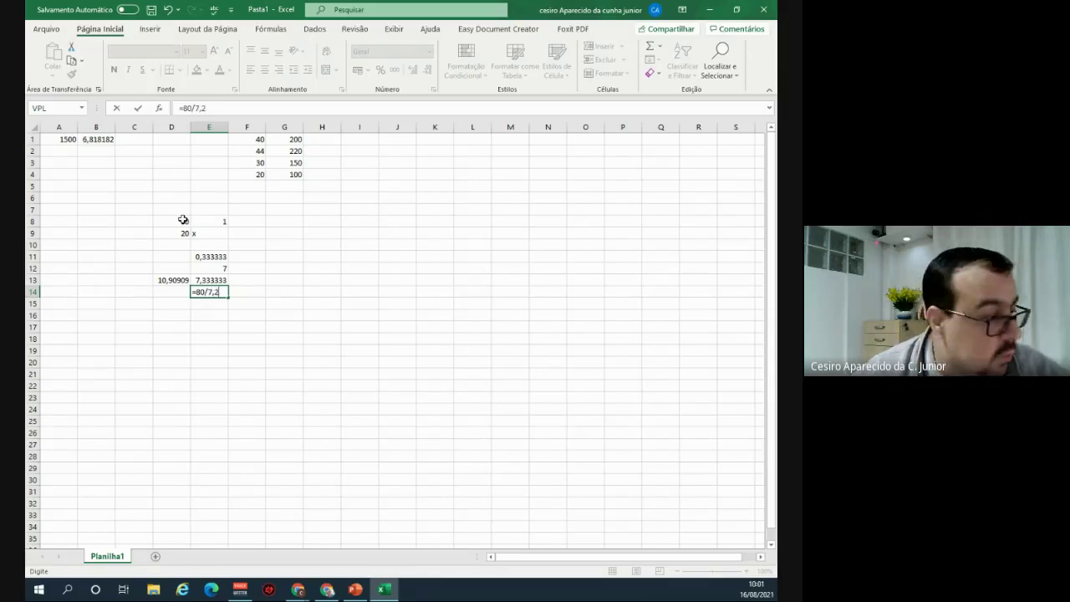
key("Return")
key("Up")
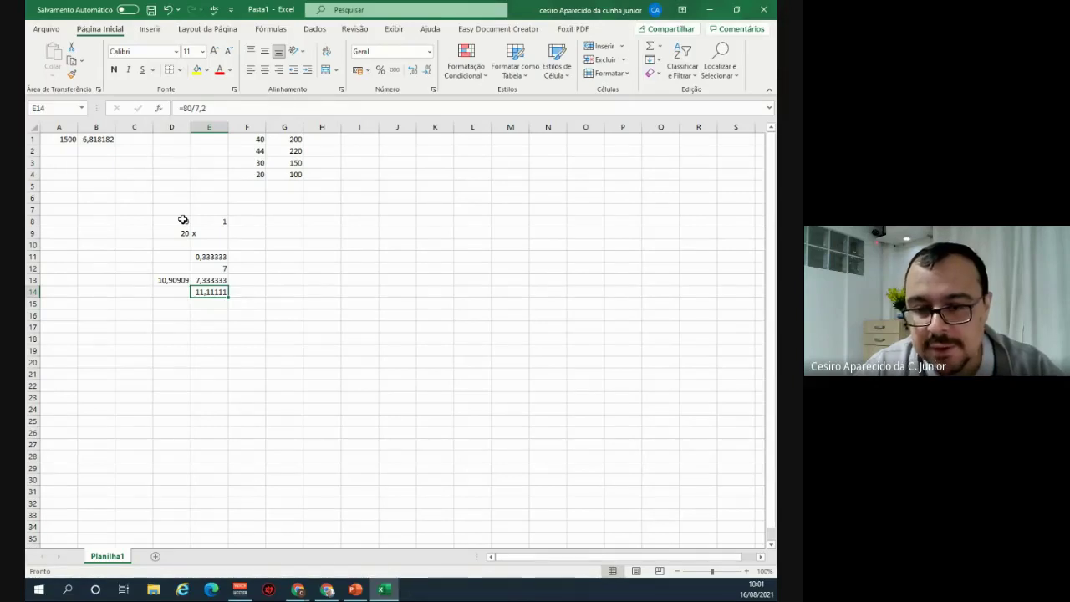
- Compare the spreadsheet's hourly rates with the quiz options in Chrome and answer question 2 with option b, R$ 10,91
key("alt+Tab")
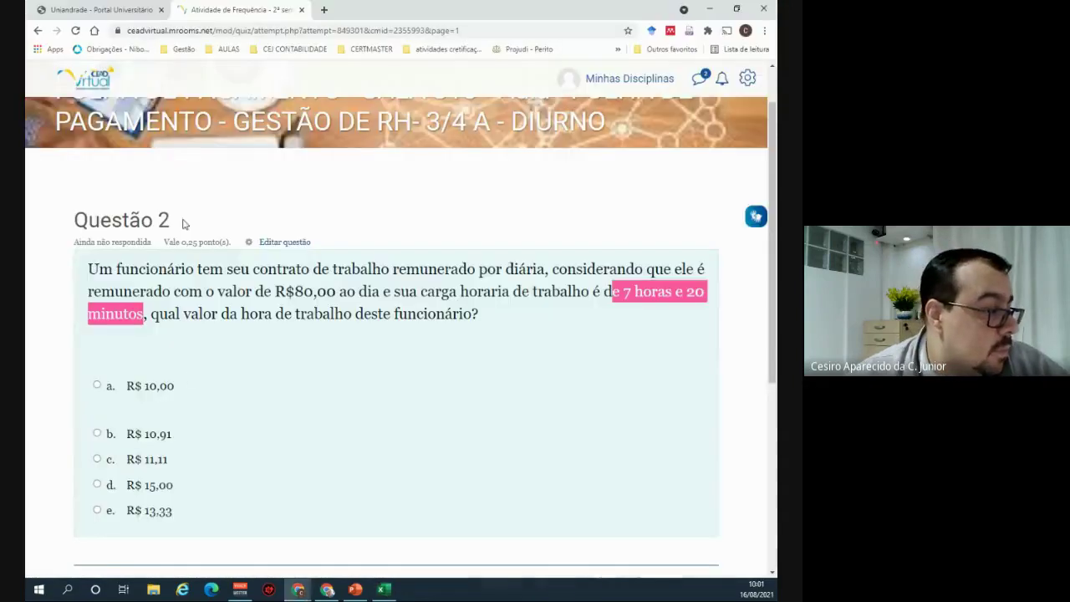
key("alt+Tab")
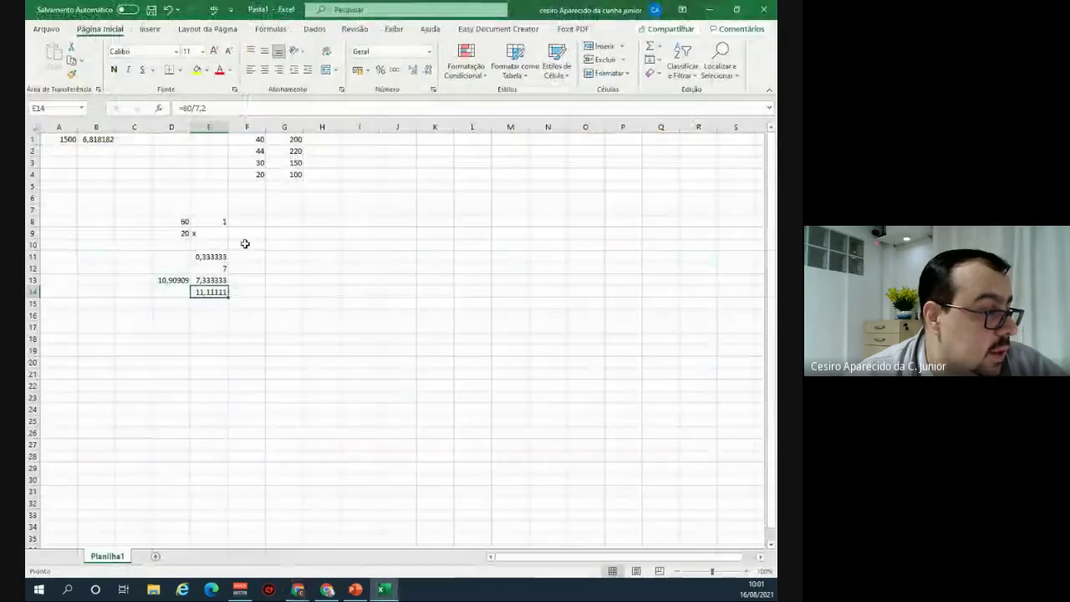
left_click(176, 280)
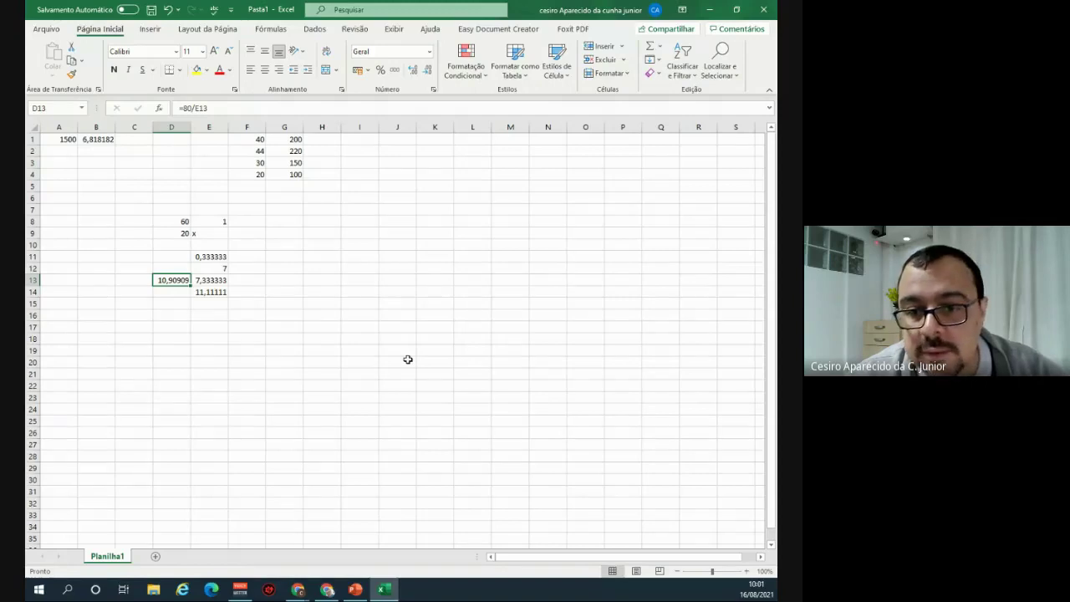
key("alt+Tab")
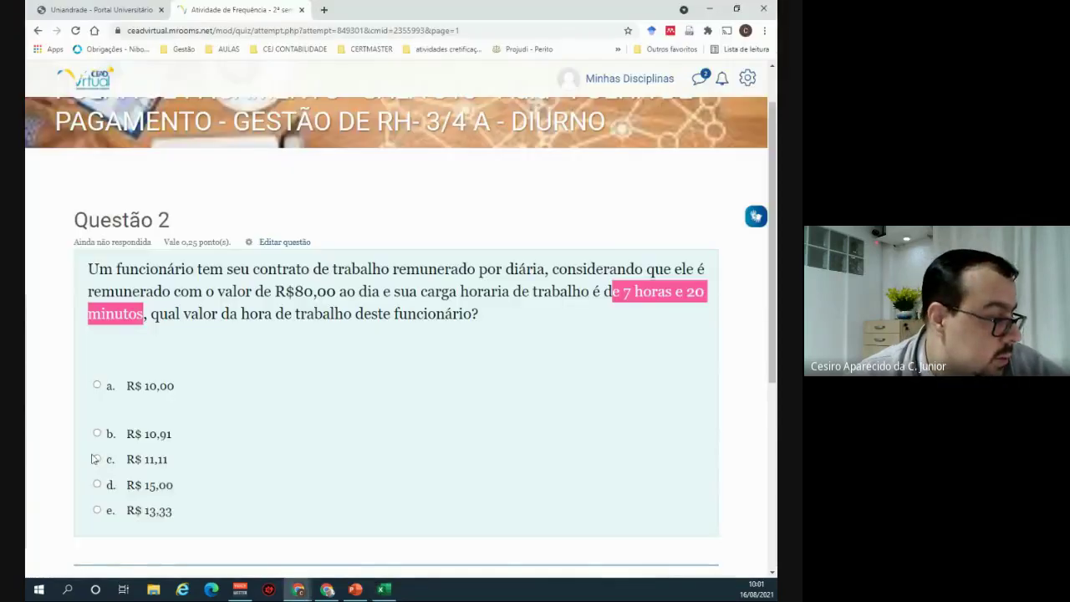
left_click(97, 433)
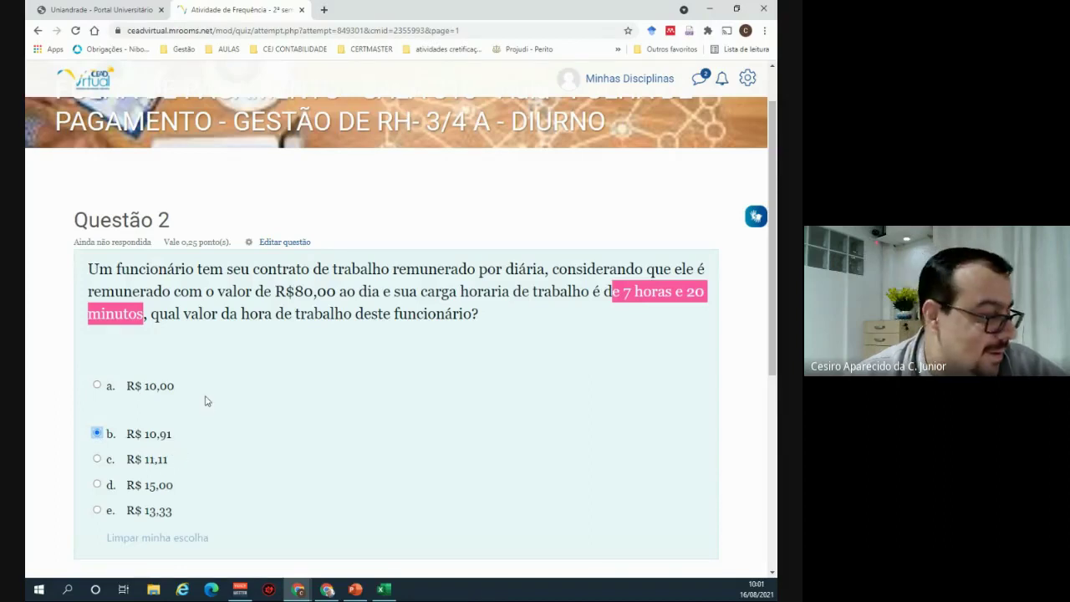
scroll(207, 405, "down", 1)
scroll(207, 405, "down", 1)
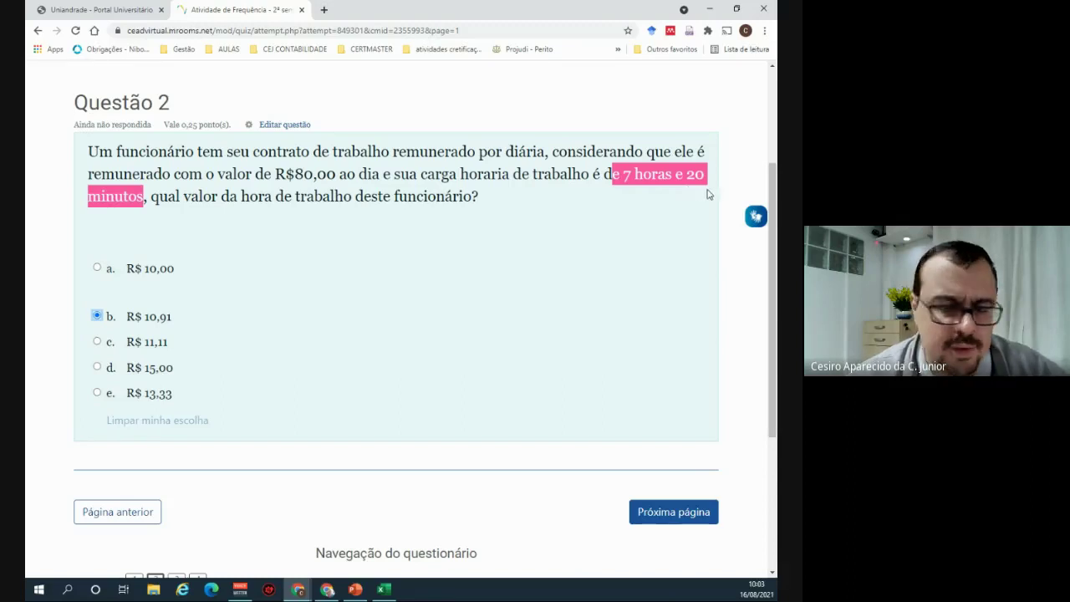
- Switch to Excel and convert the 7 whole hours to minutes in cell E16 with the formula =7*60
key("alt+Tab")
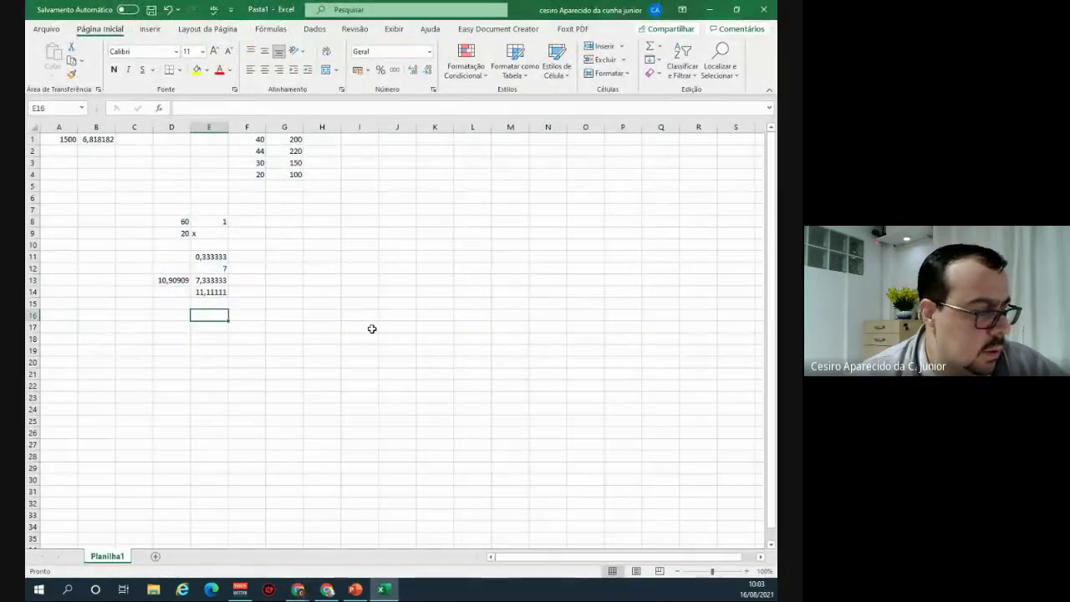
type("=")
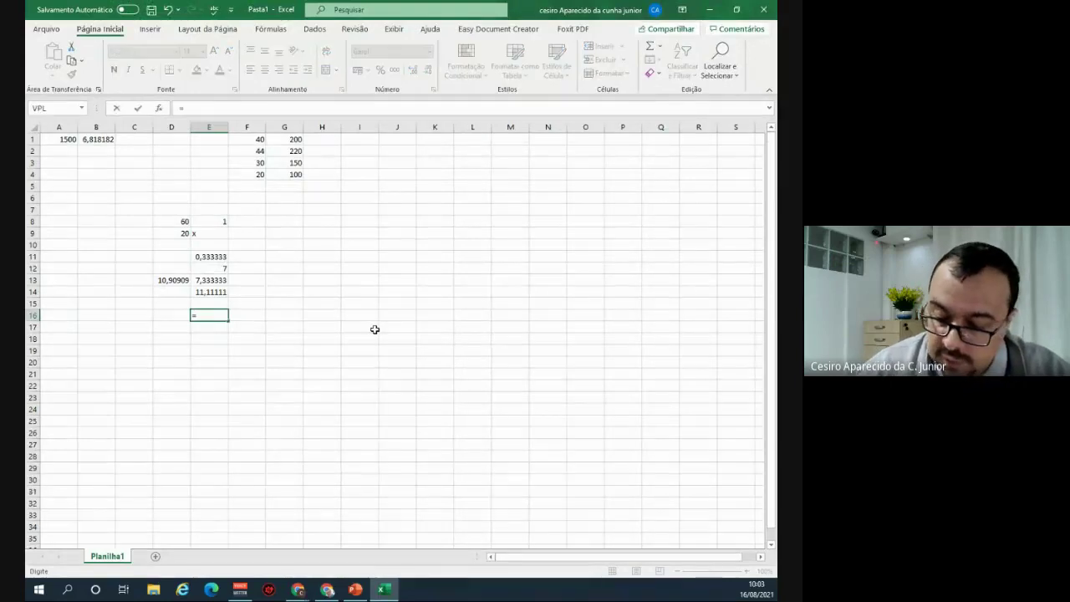
type("7")
key("BackSpace")
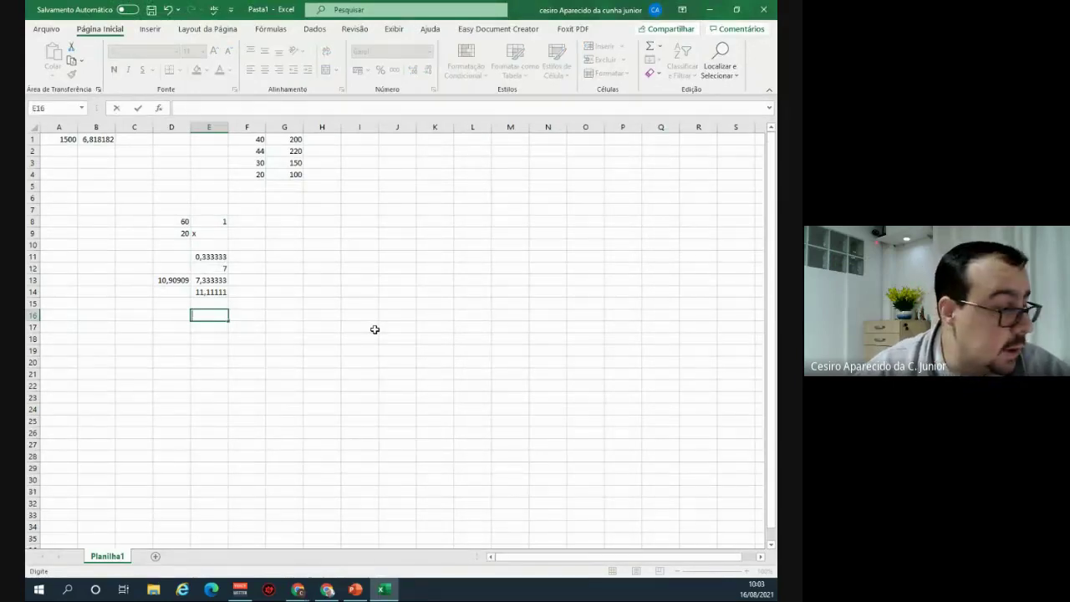
type("7")
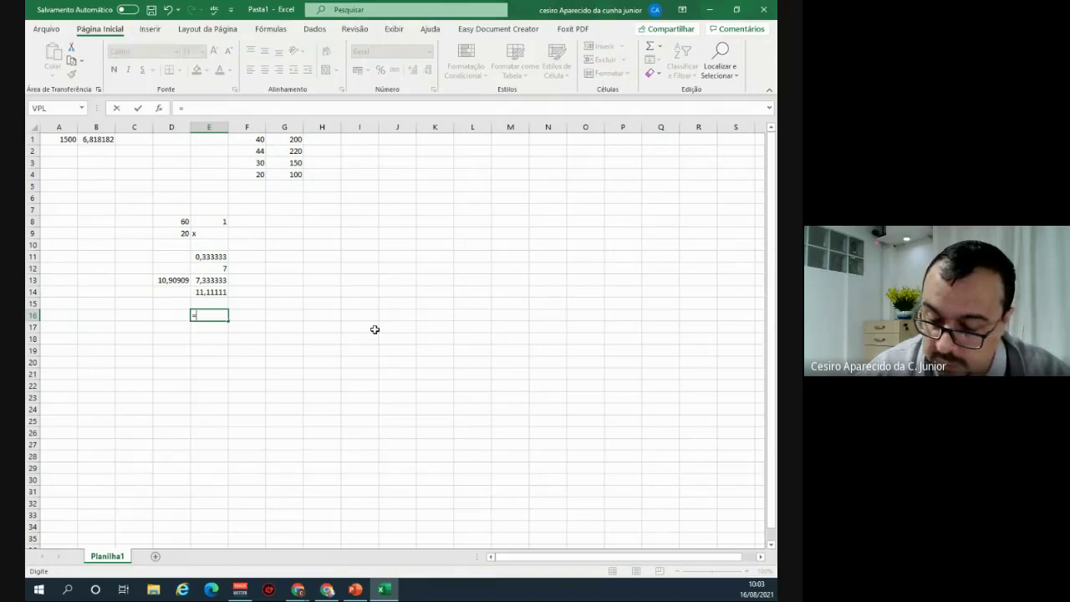
type("*60")
key("Return")
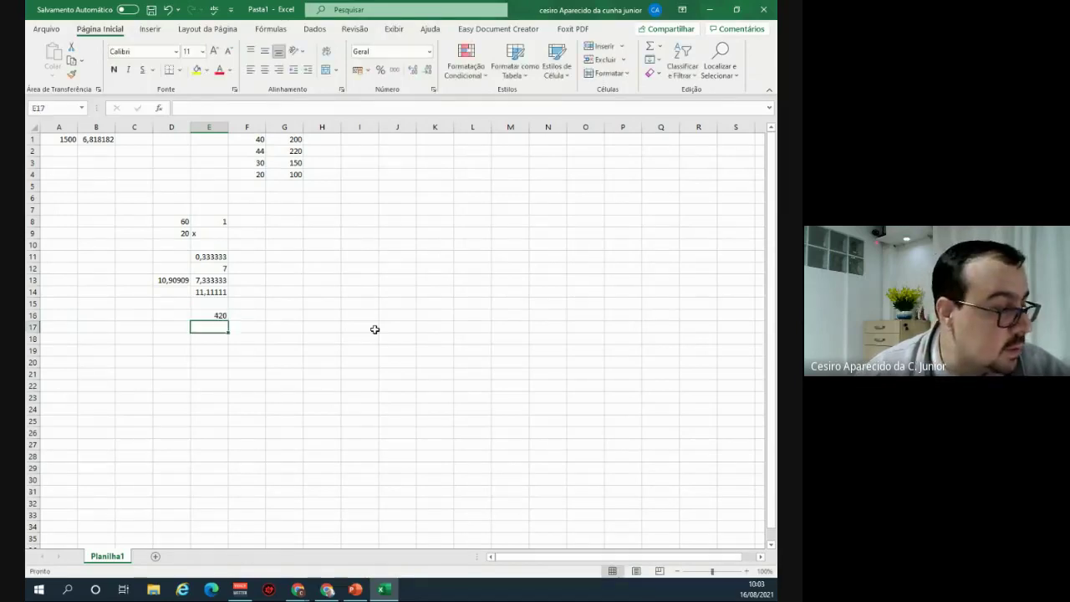
key("Up")
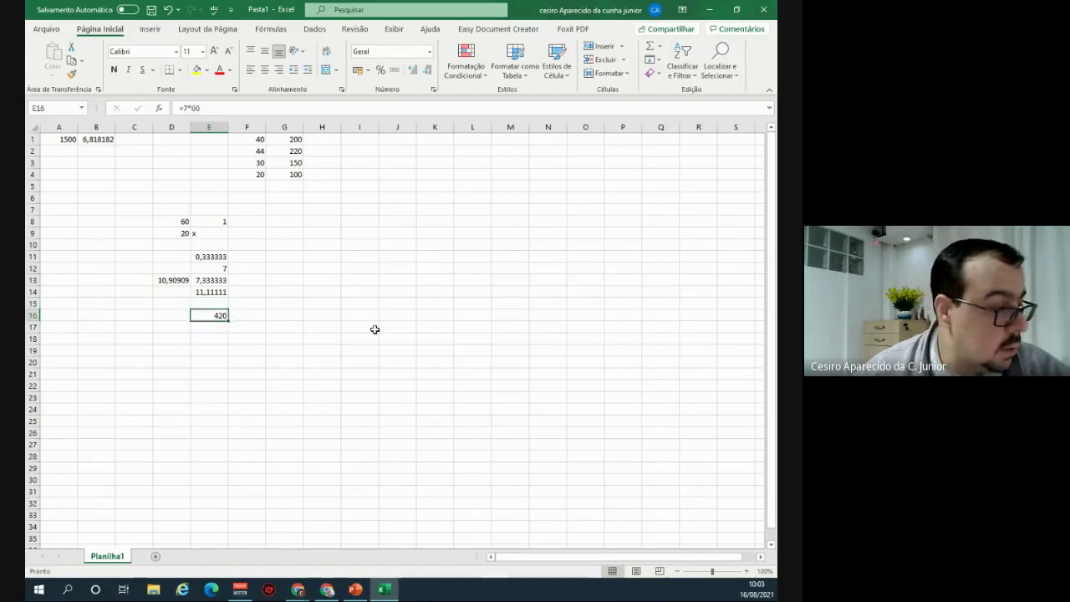
- Add the 20 extra minutes to the converted hours in cell E17 with the formula =E16+20
key("Return")
type("=")
key("Up")
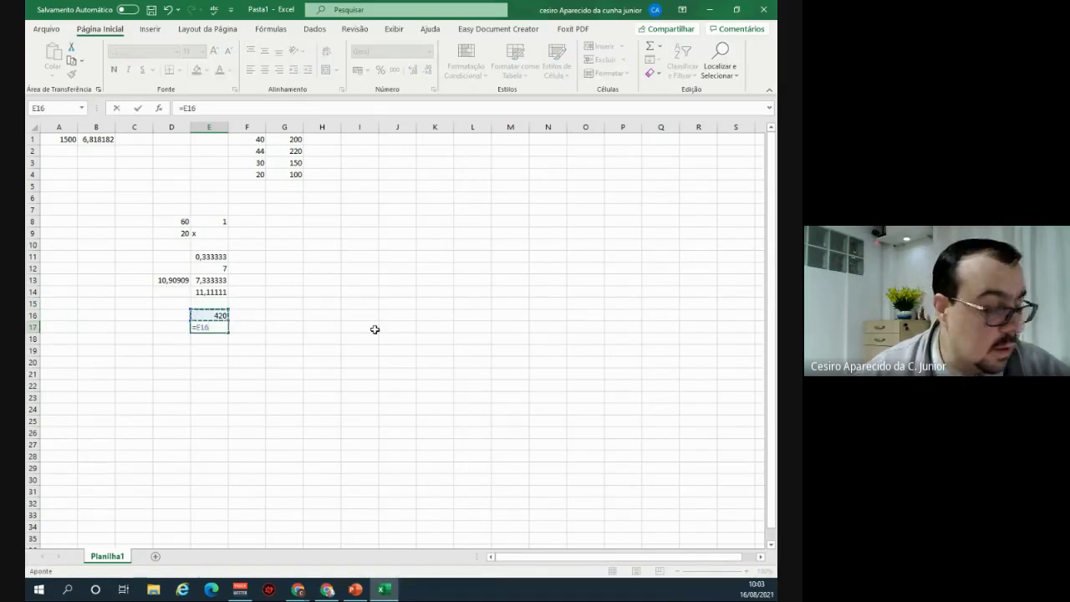
type("+20")
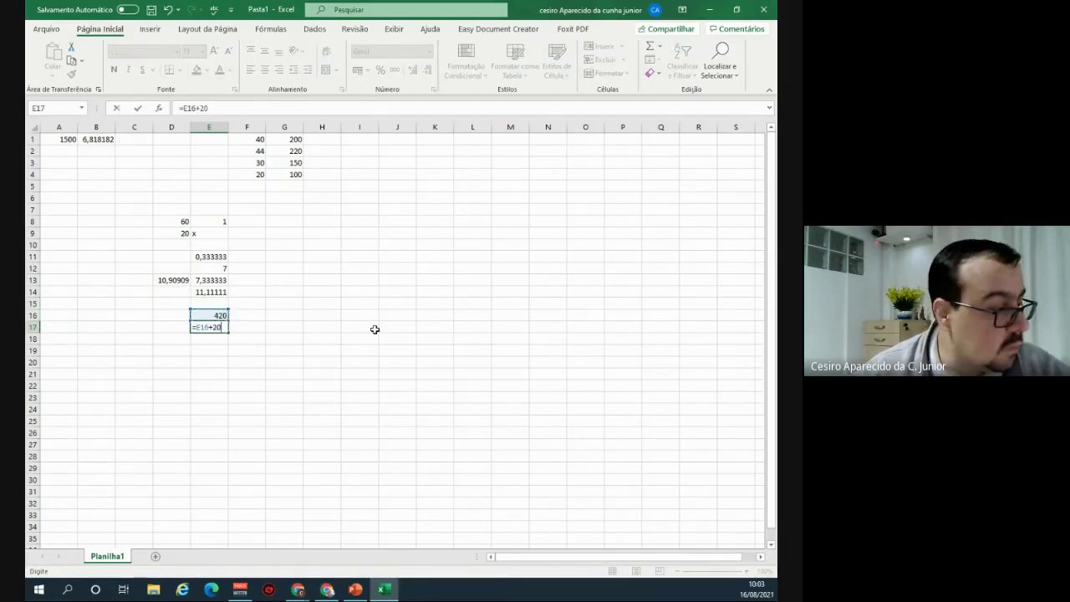
key("Return")
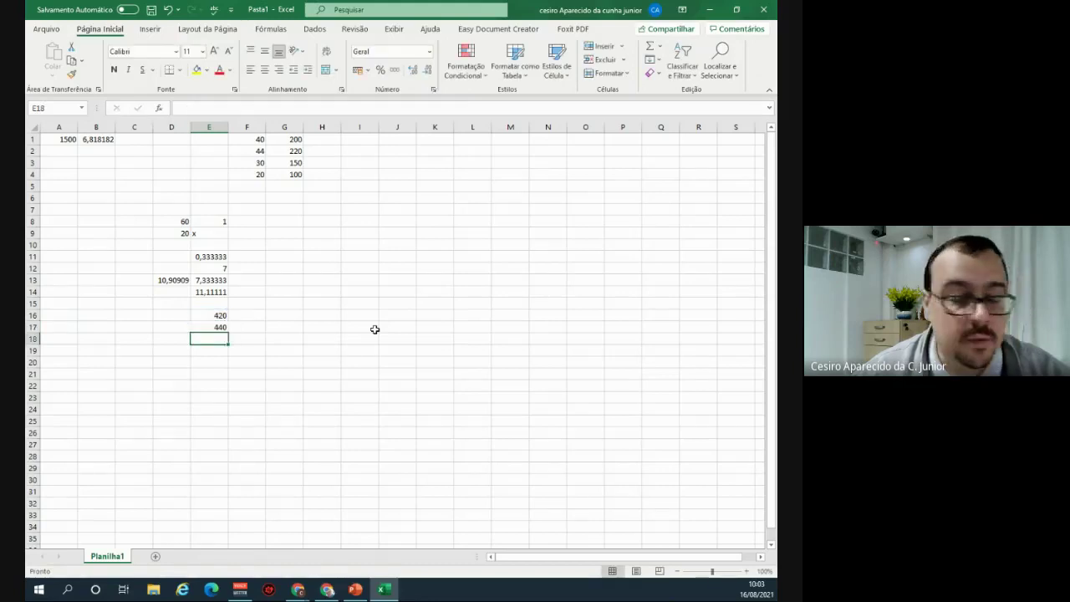
- Divide the daily pay of 80 by the total minutes in cell D18 with the formula =80/E17
key("Left")
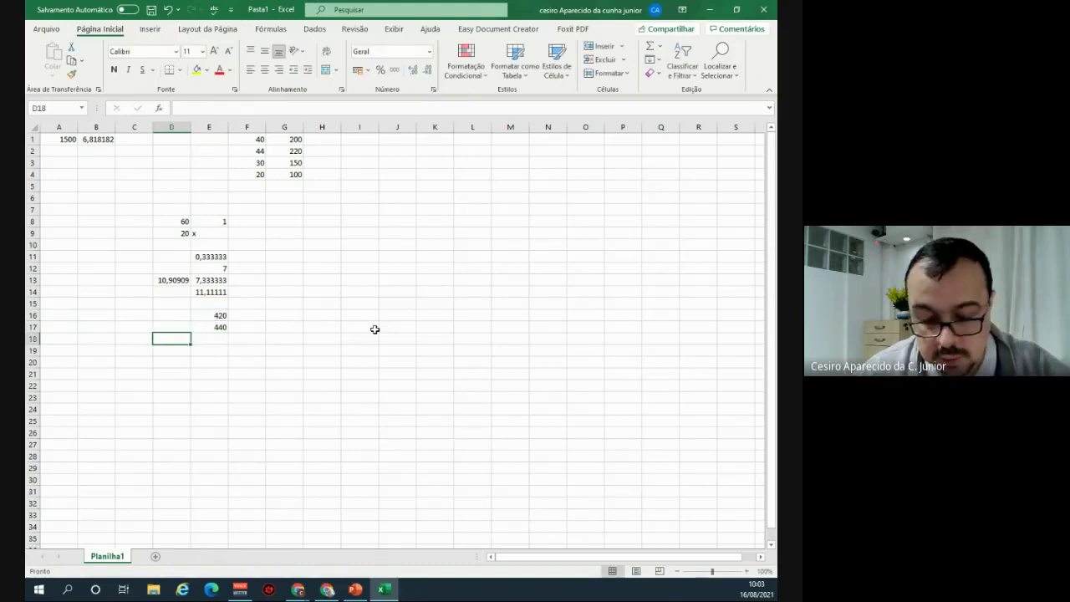
type("=")
key("Up")
key("Right")
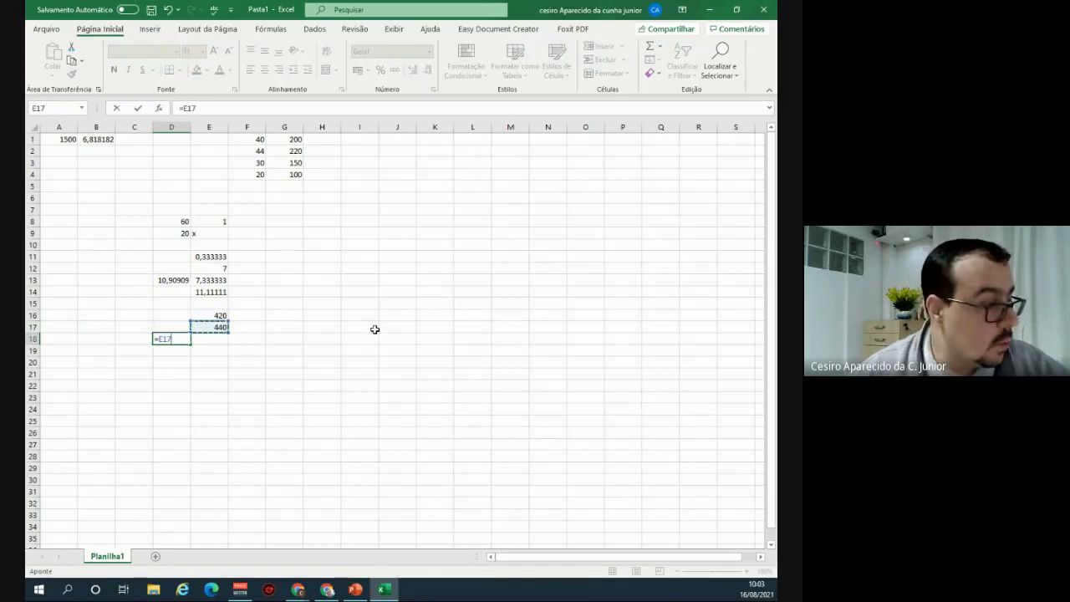
key("BackSpace")
key("BackSpace")
key("BackSpace")
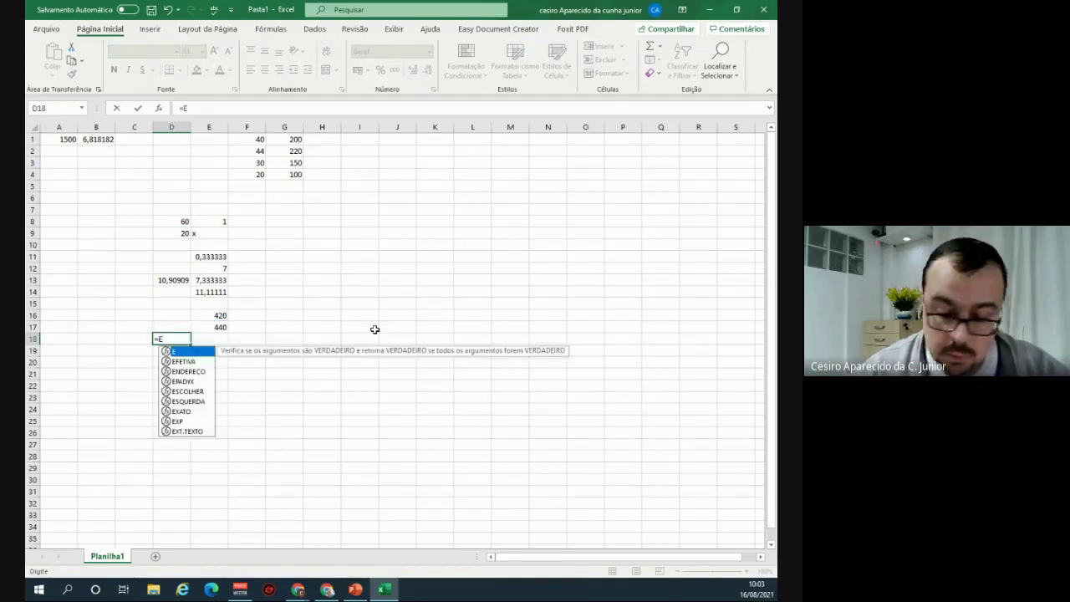
type("80")
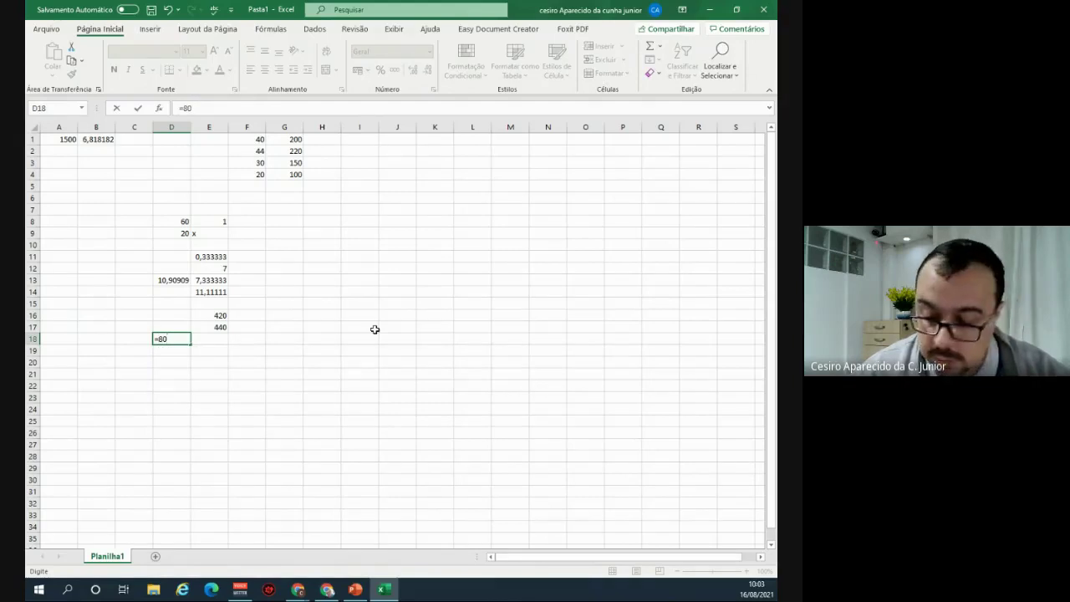
type("/")
key("Up")
key("Right")
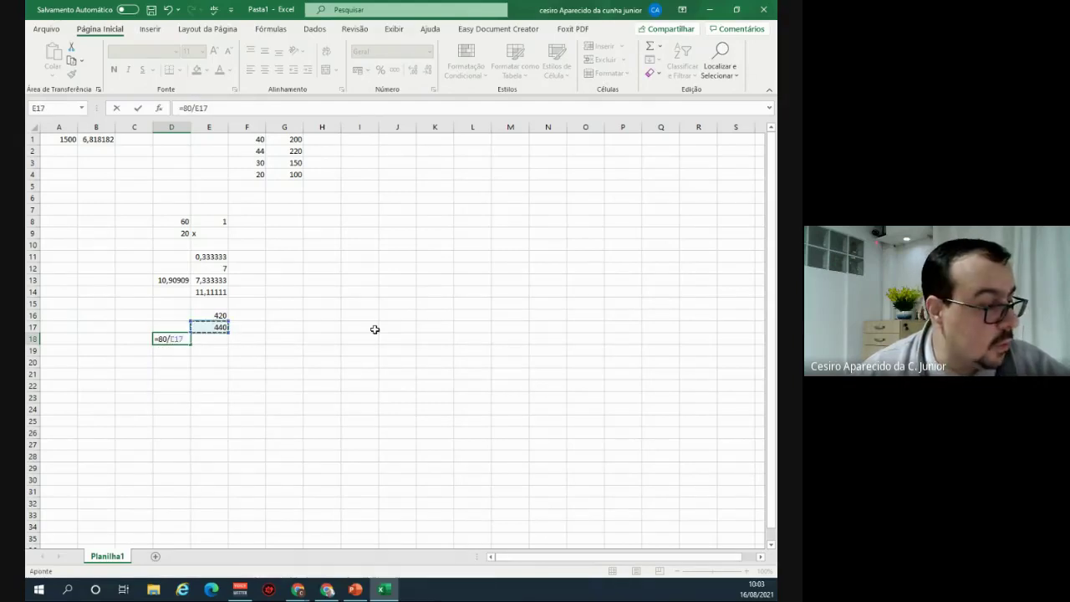
key("Return")
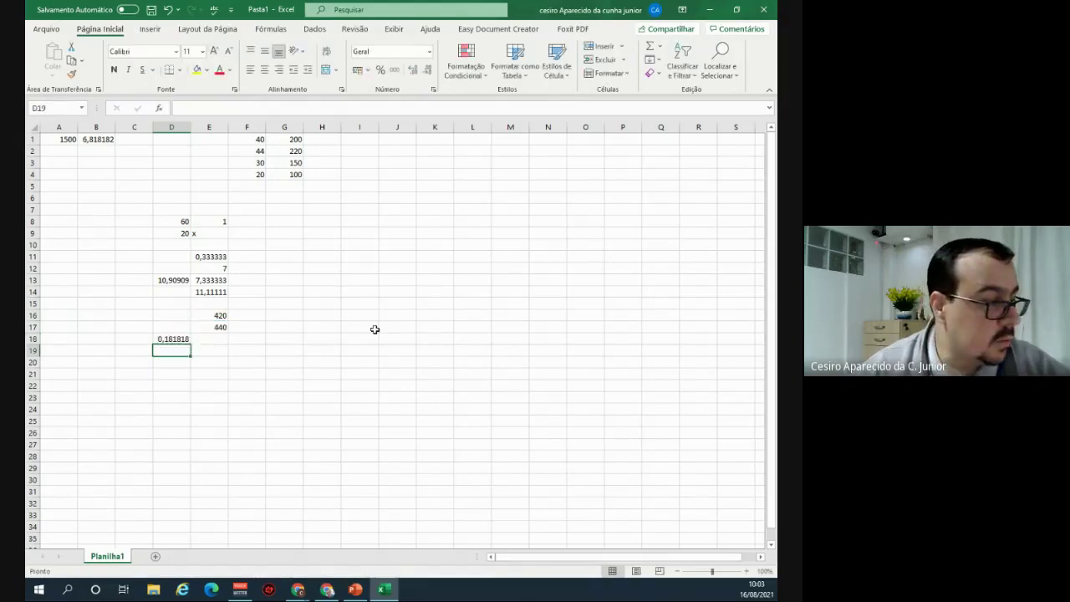
- Convert the per-minute rate to an hourly rate in cell E18 with =D18*60, and review the formulas in D18 and E18
key("Up")
key("Right")
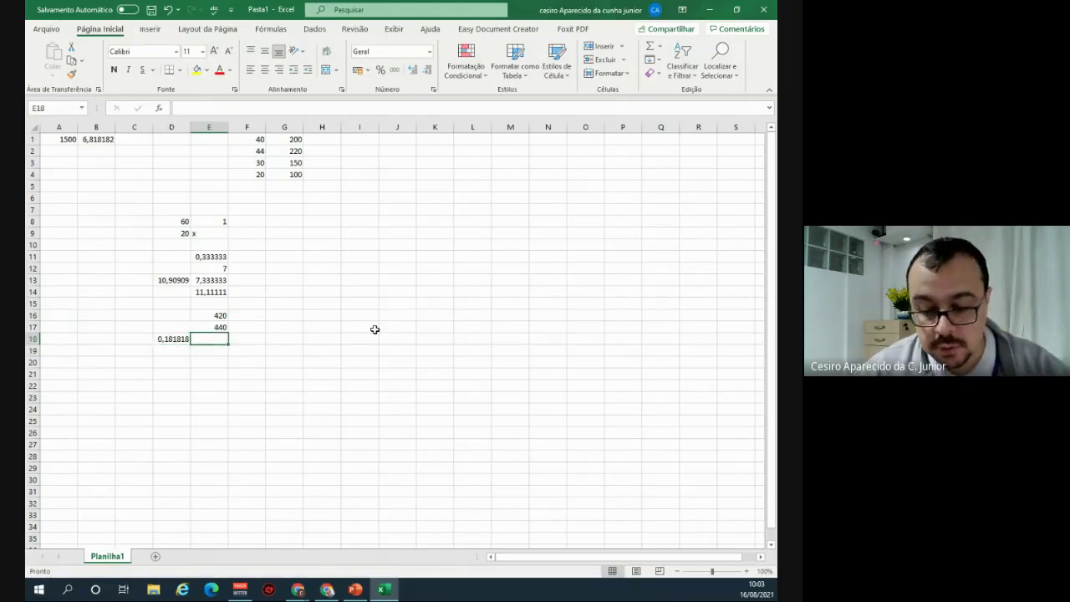
type("=")
key("Left")
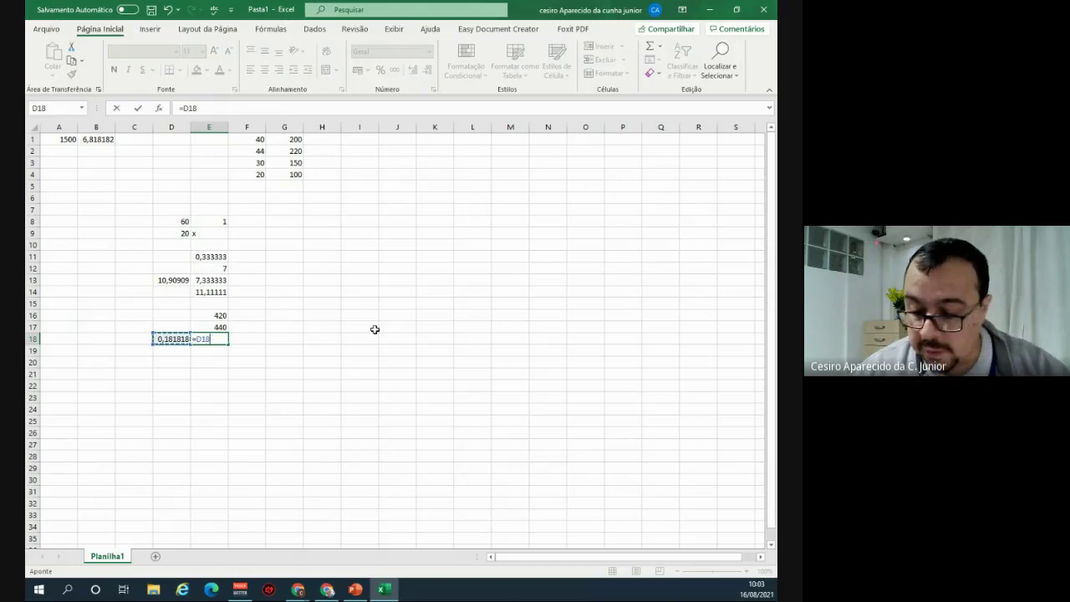
type("*60")
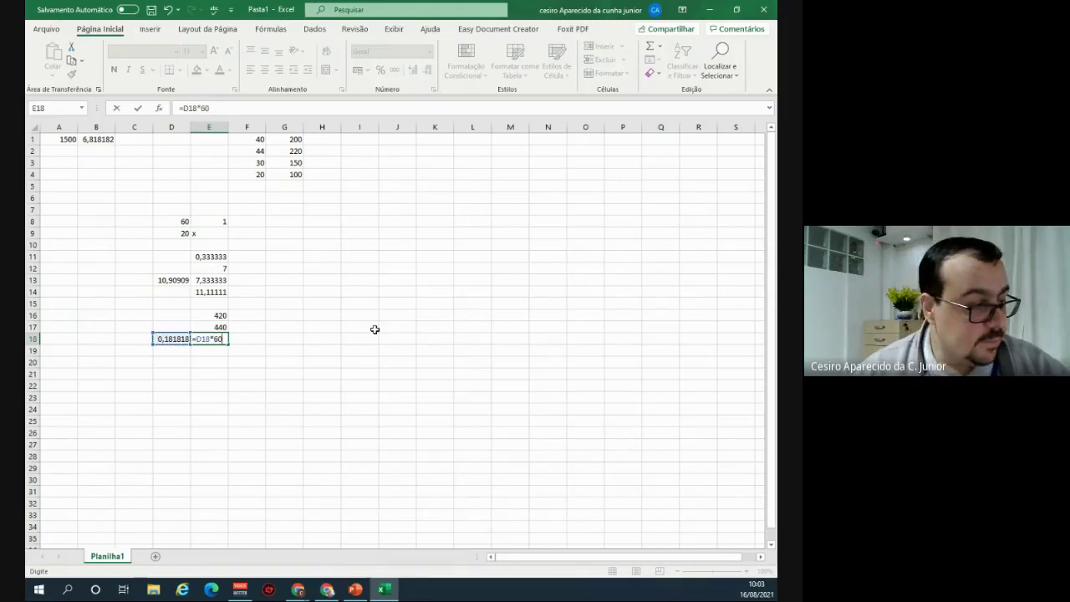
key("Return")
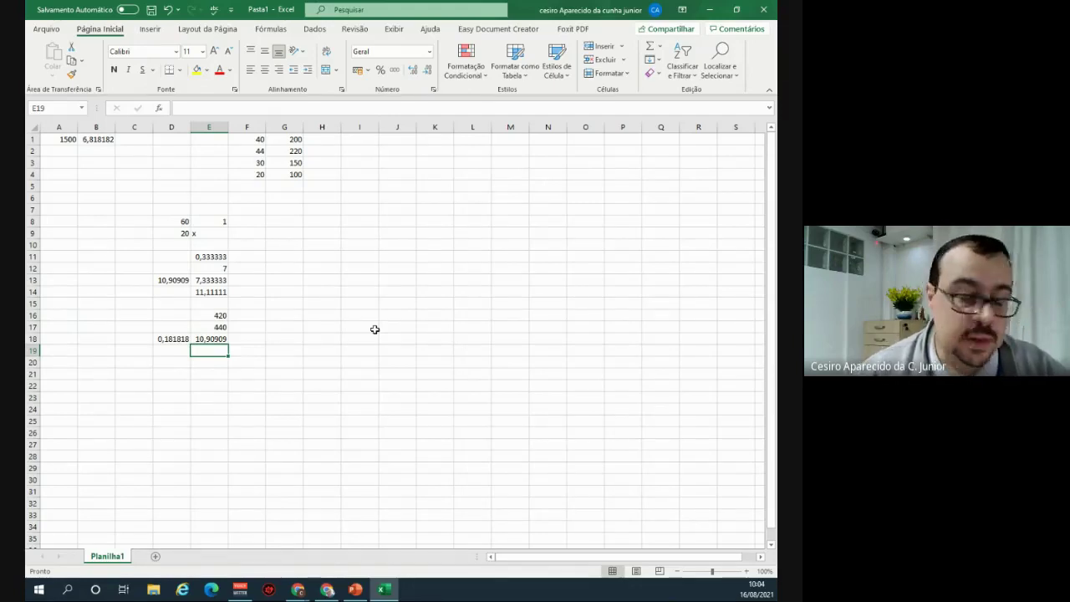
left_click(170, 340)
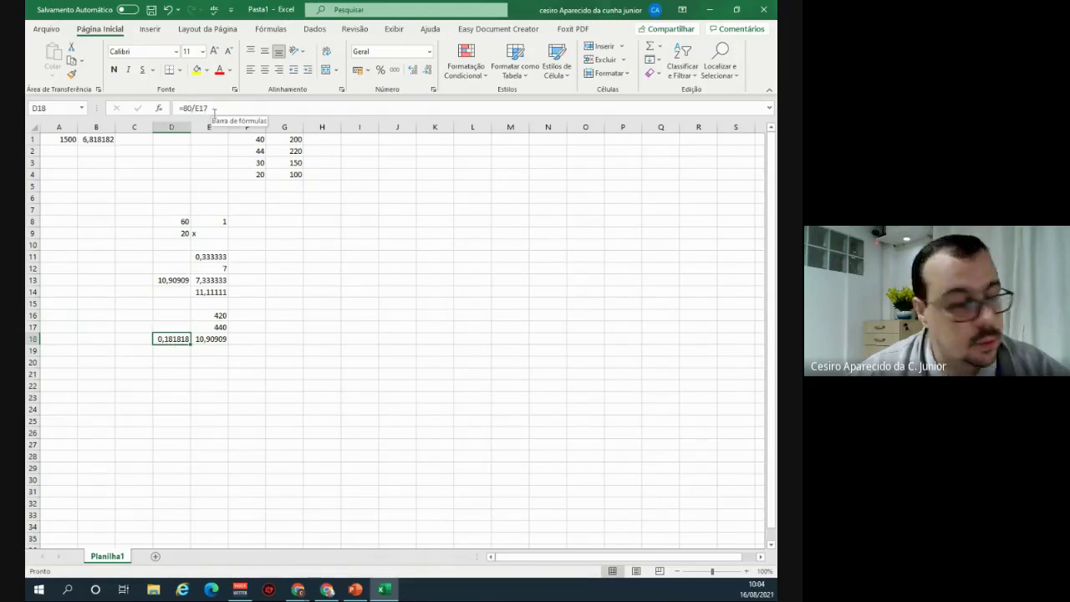
left_click(217, 339)
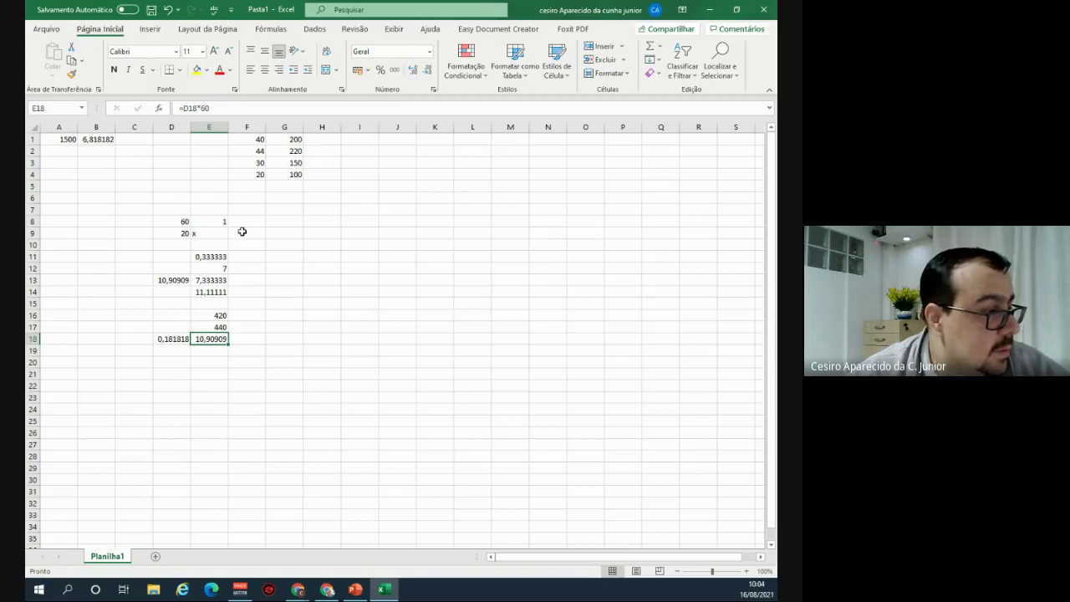
- Switch to the quiz in Chrome, advance to question 3 and read its statement and options
key("alt+Tab")
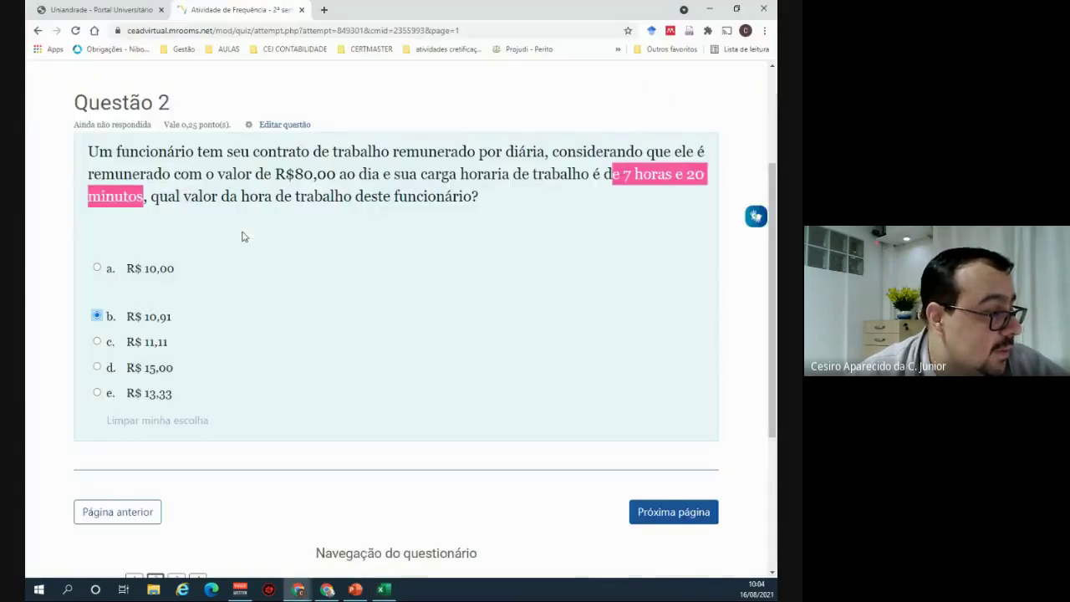
left_click(666, 511)
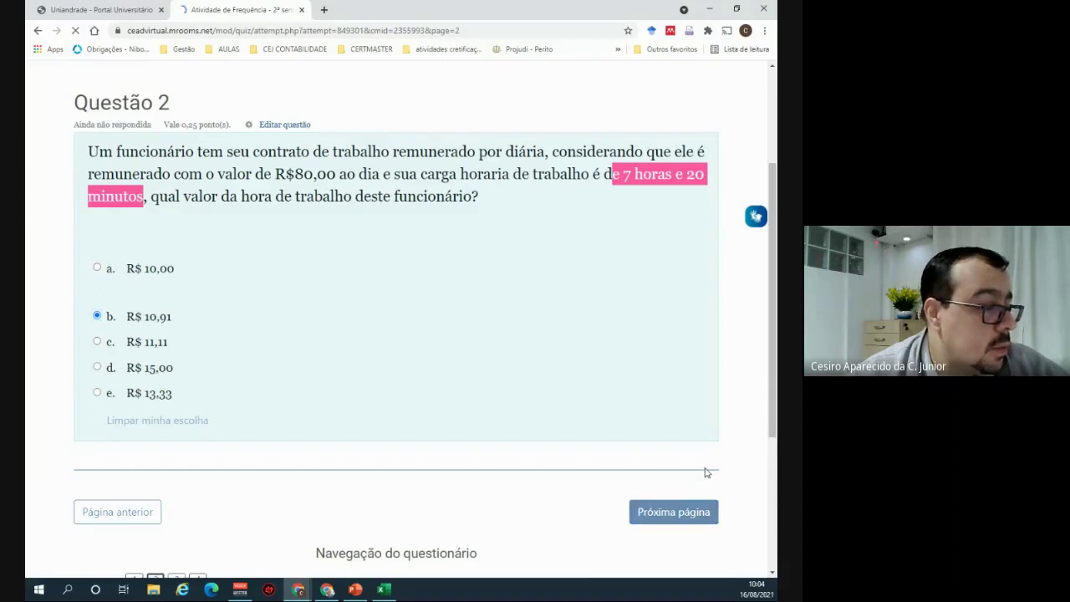
scroll(273, 357, "down", 3)
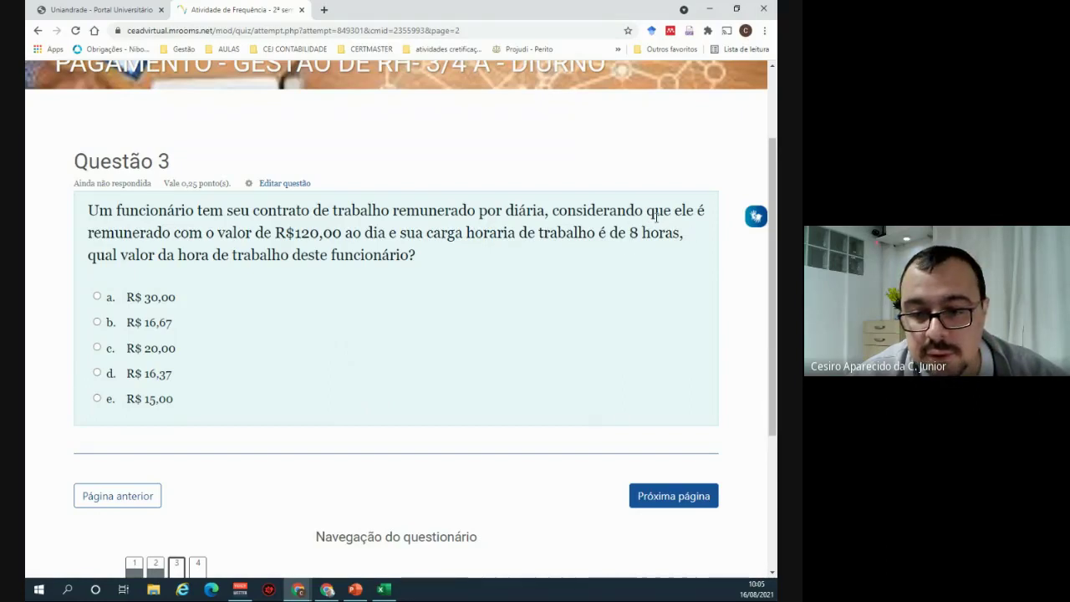
- Switch to the Excel sheet and divide the daily pay by the daily hours in cell D22 with the formula =120/8
key("alt+Tab")
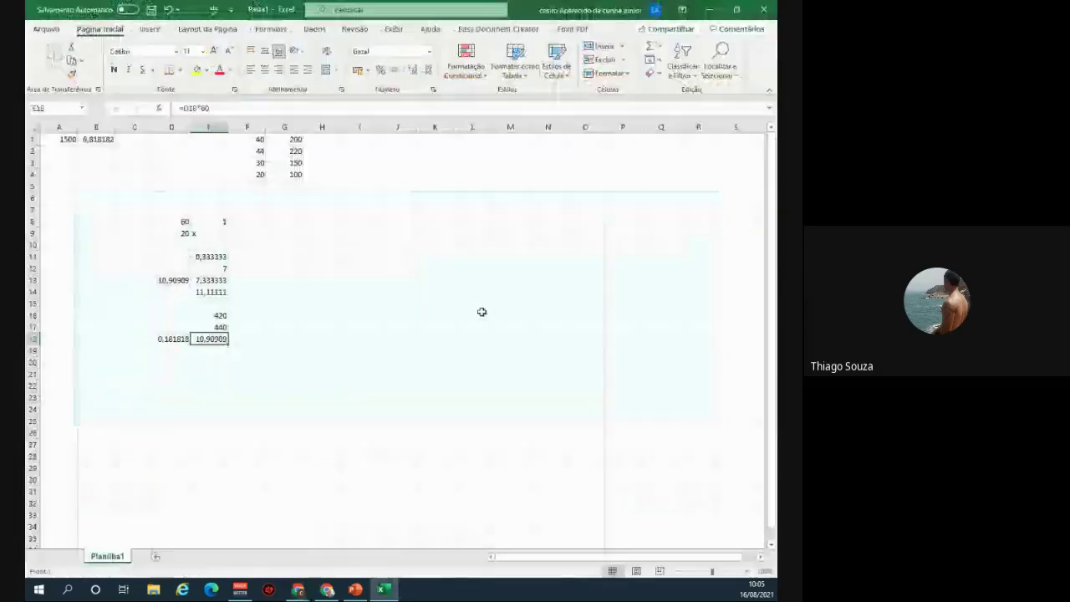
left_click(181, 384)
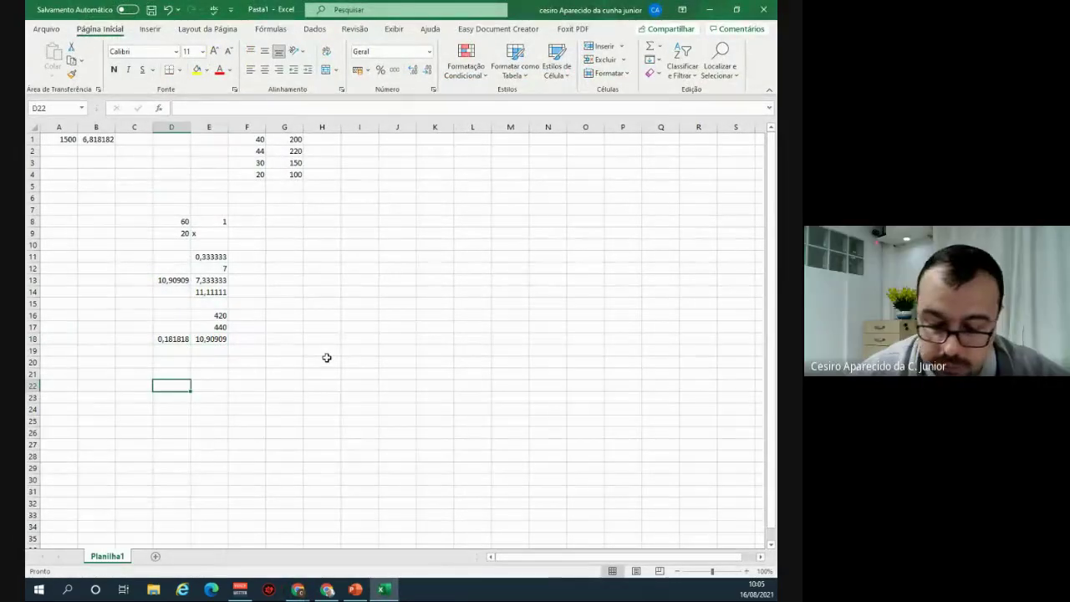
type("=")
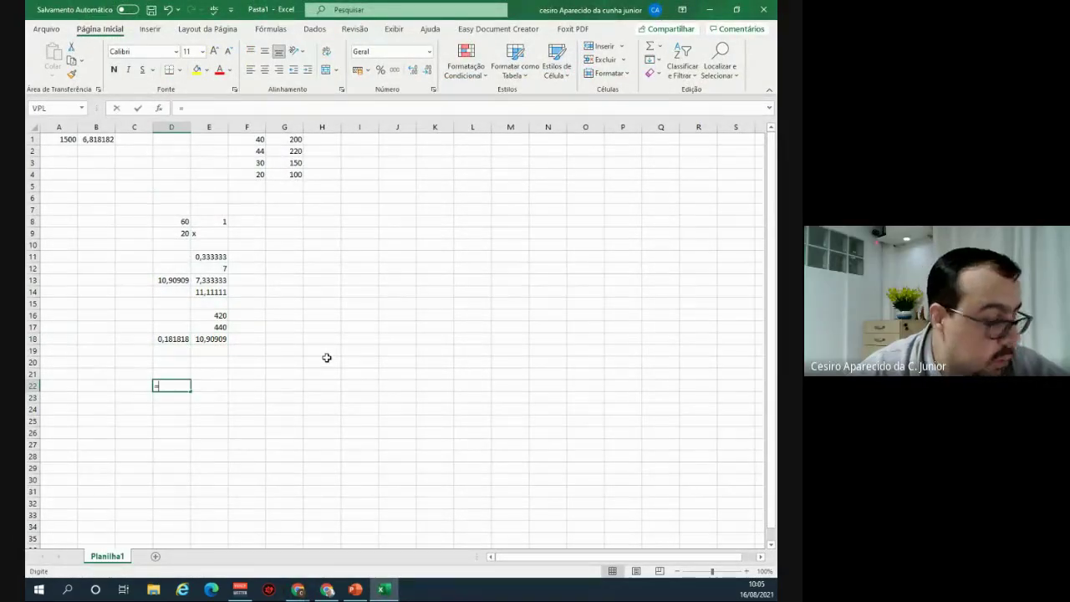
key("alt+Tab")
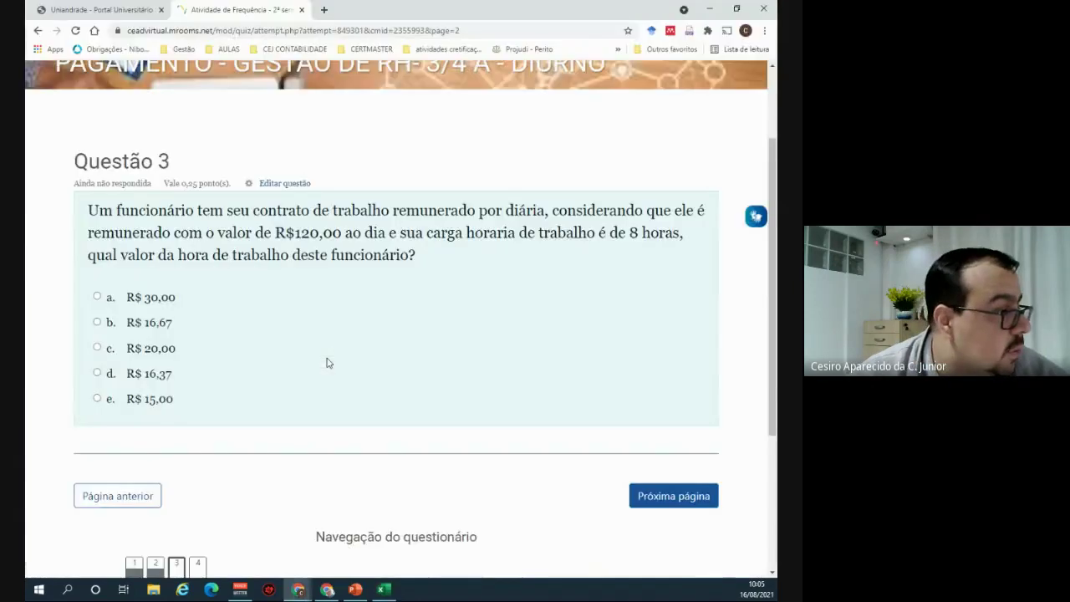
key("alt+Tab")
type("1")
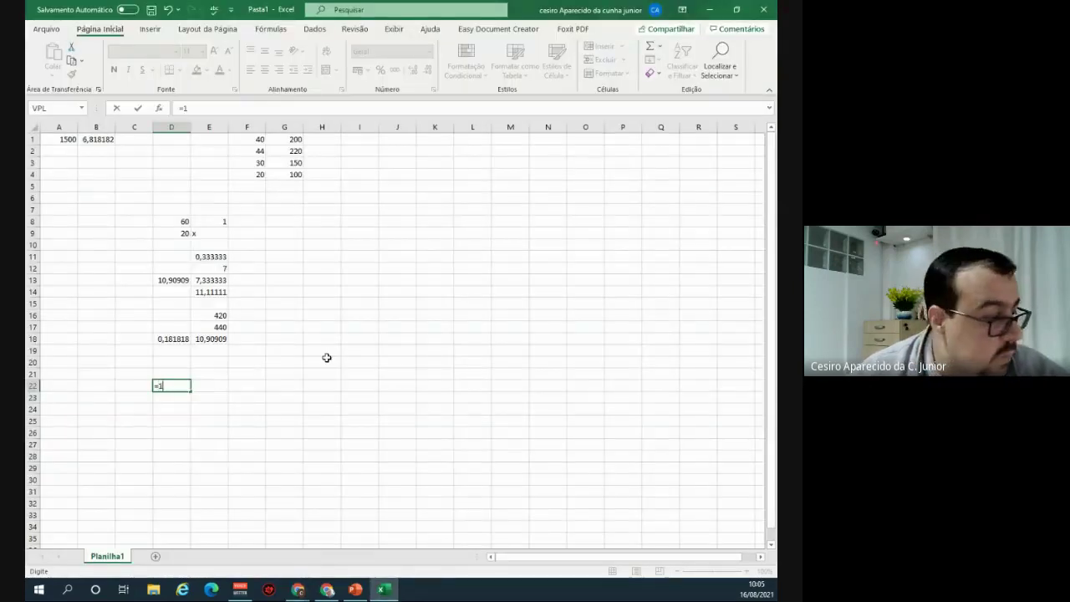
type("20/8")
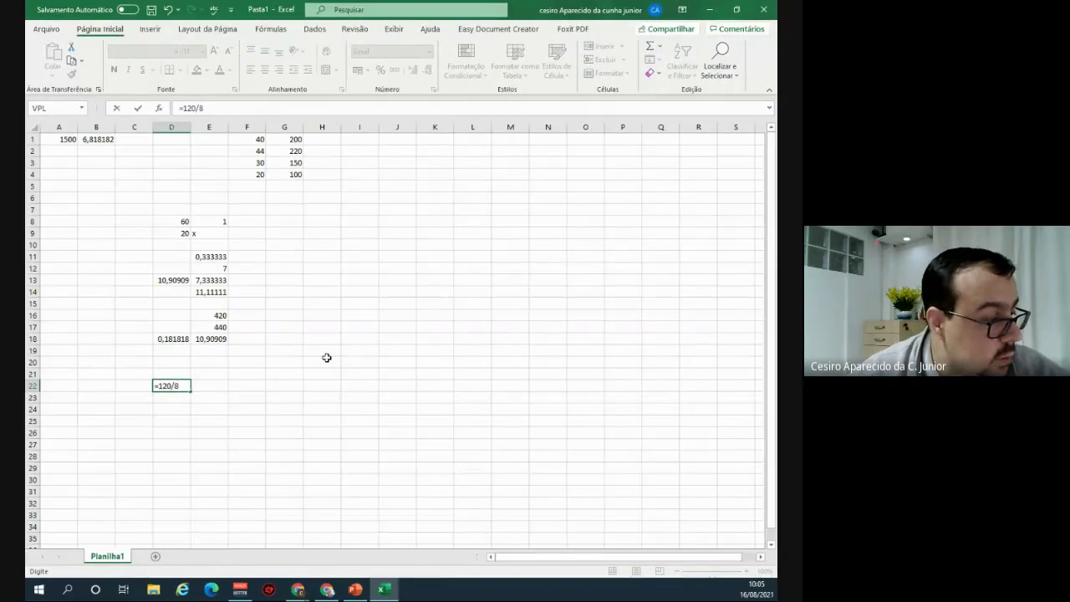
key("Return")
key("Up")
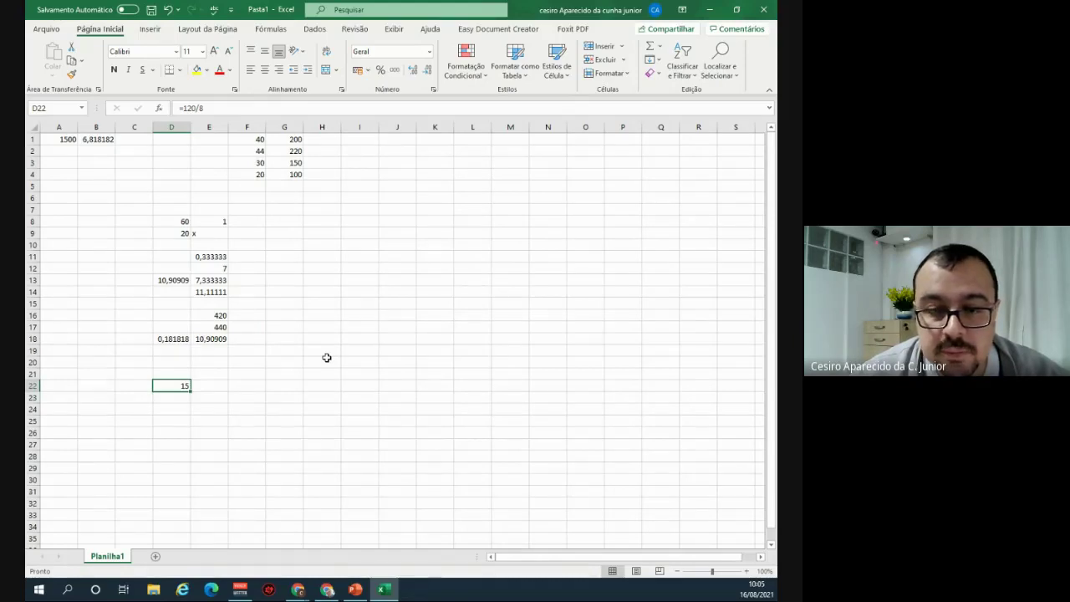
- Return to the quiz in Chrome, answer question 3 with R$ 15,00, and advance to question 4
key("alt+Tab")
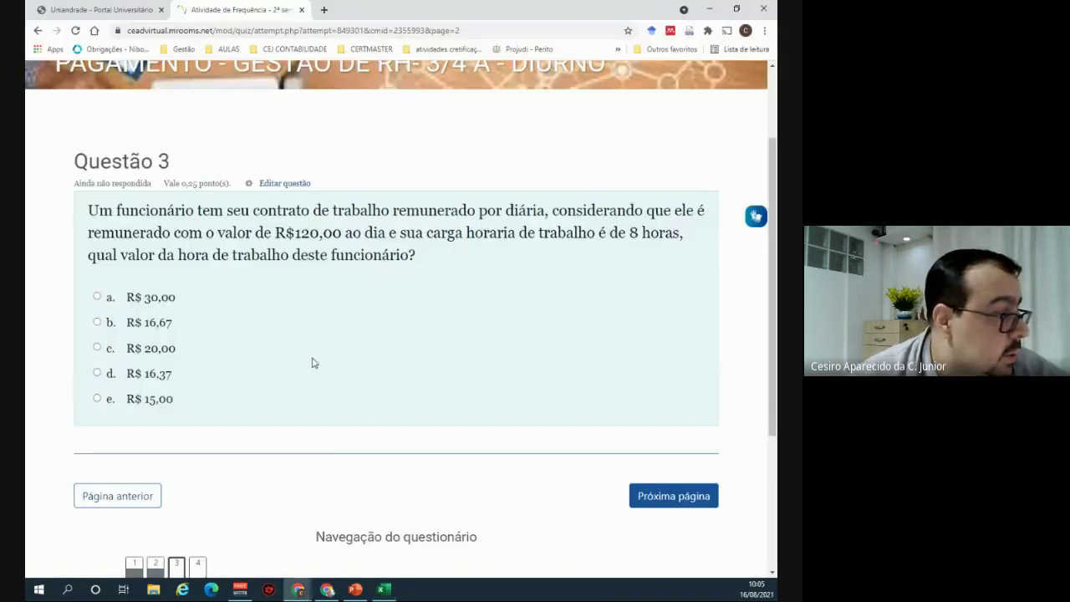
left_click(97, 399)
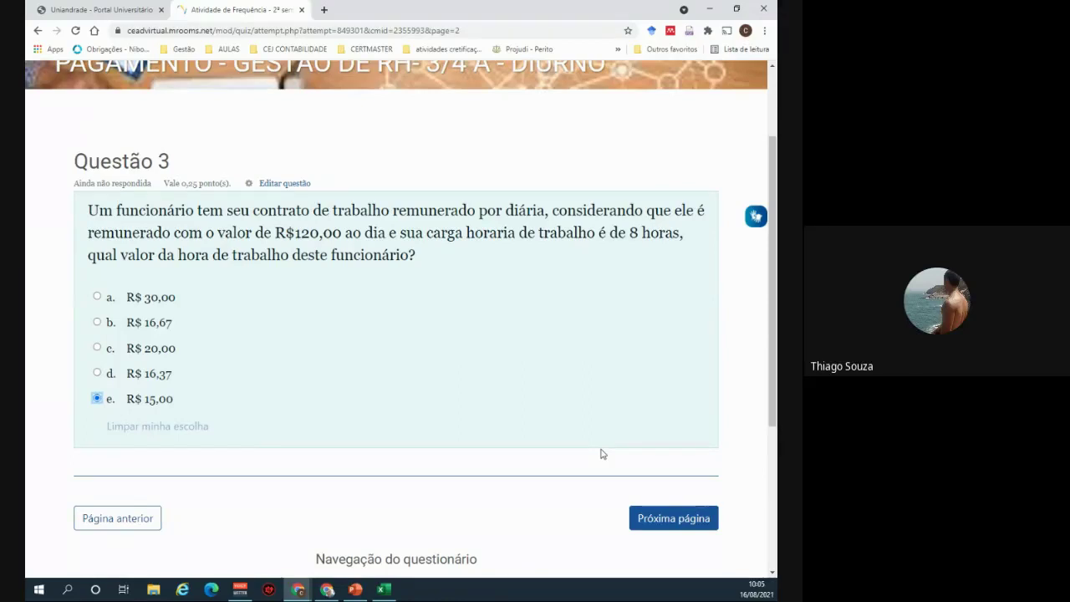
left_click(690, 525)
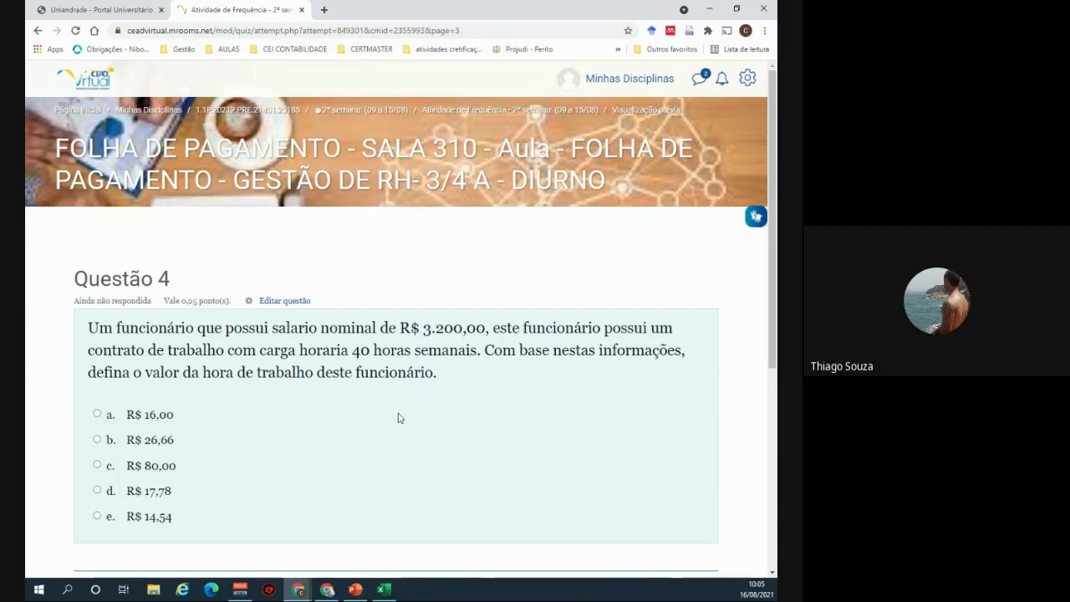
scroll(397, 420, "down", 1)
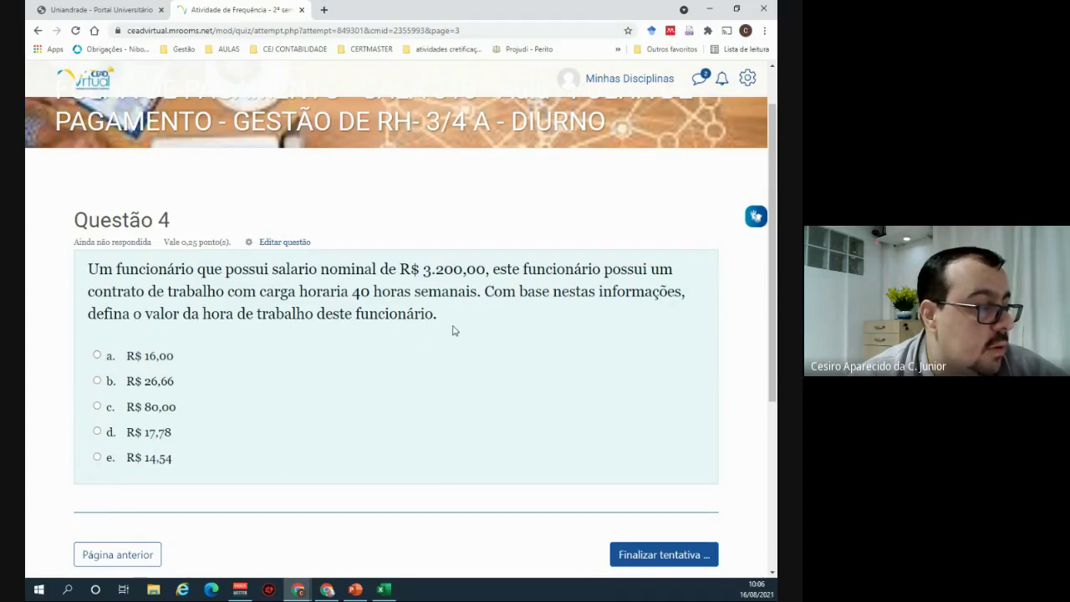
- In the Excel sheet, enter the salary 3200 in D24, the weekly hours 40 in E24 and the monthly hours 200 in E25
key("alt+Tab")
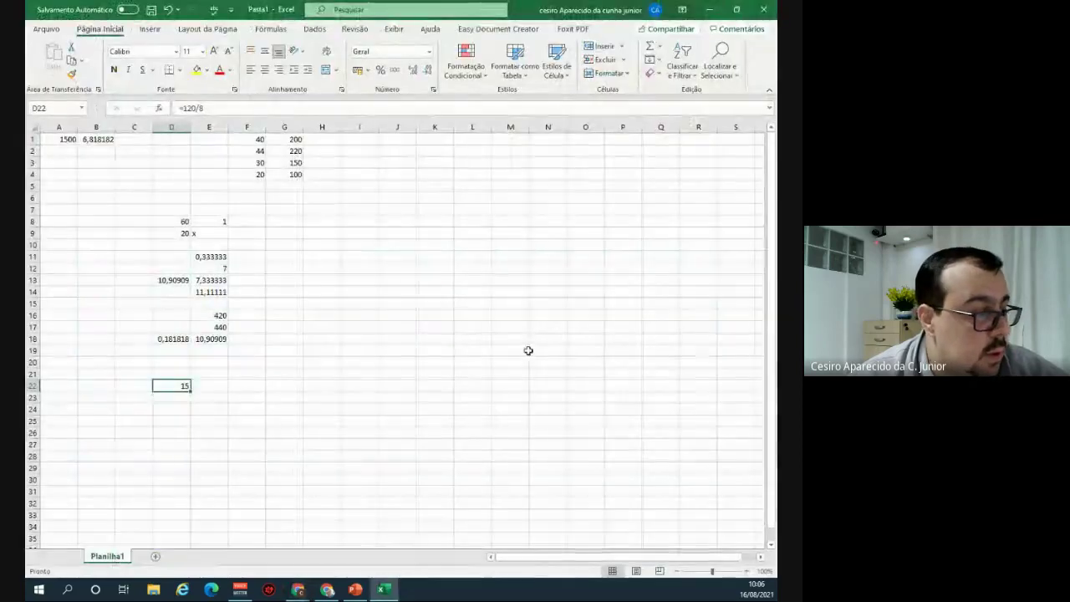
left_click(156, 410)
type("200")
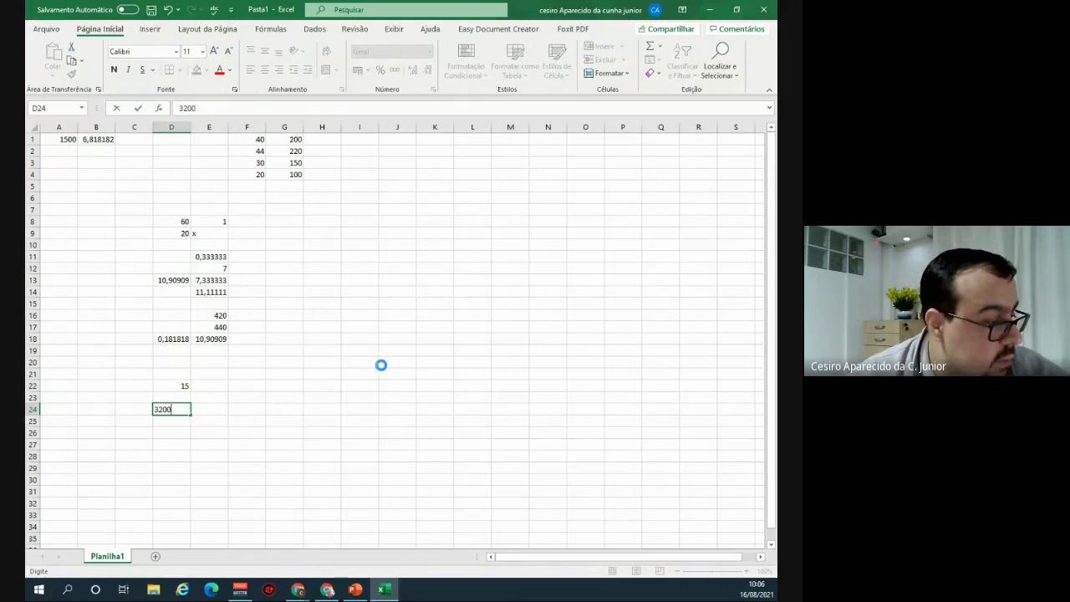
key("Tab")
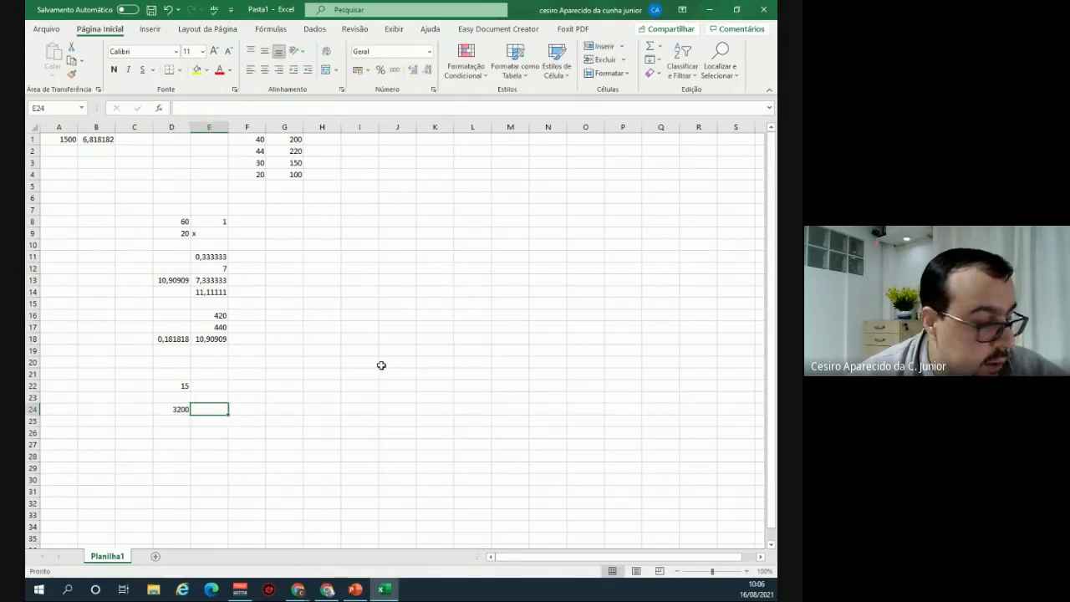
type("40")
key("Return")
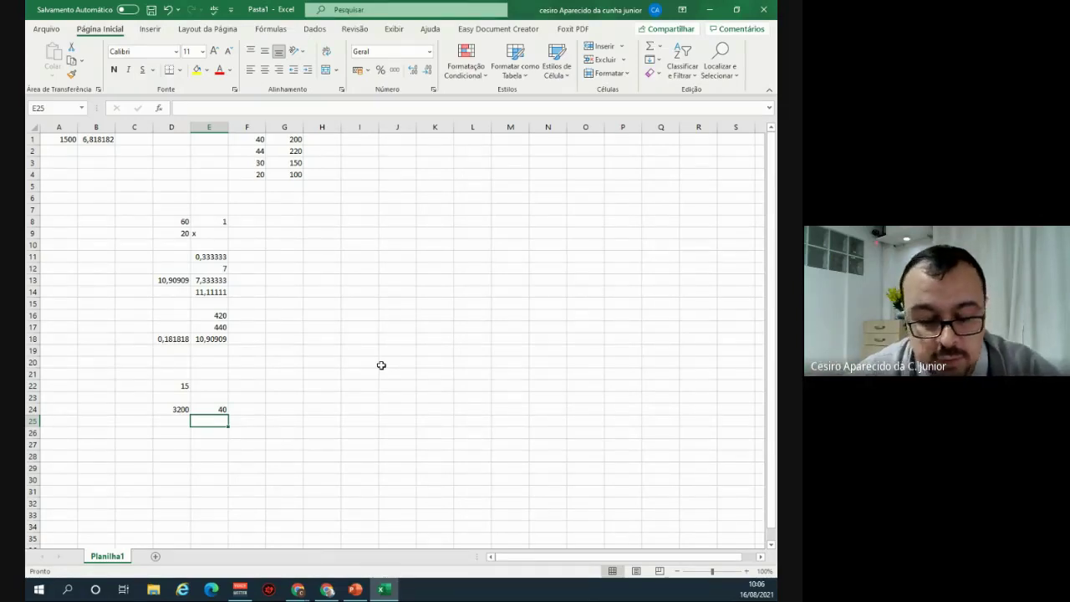
type("2")
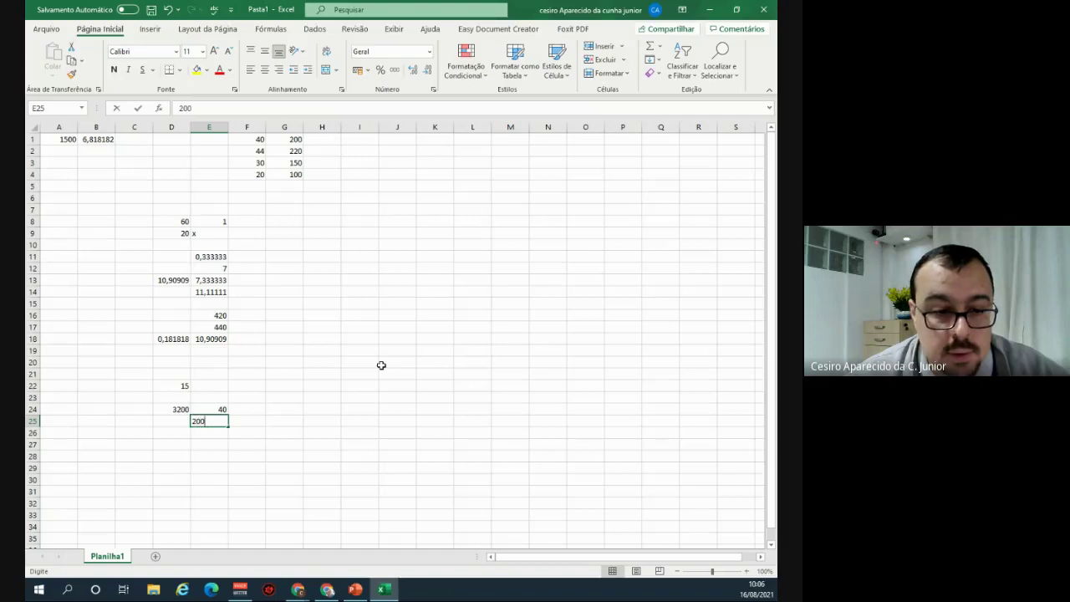
type("00")
key("Return")
- Calculate the hourly rate in cell D25 with the formula =D24/E25
key("Up")
key("Left")
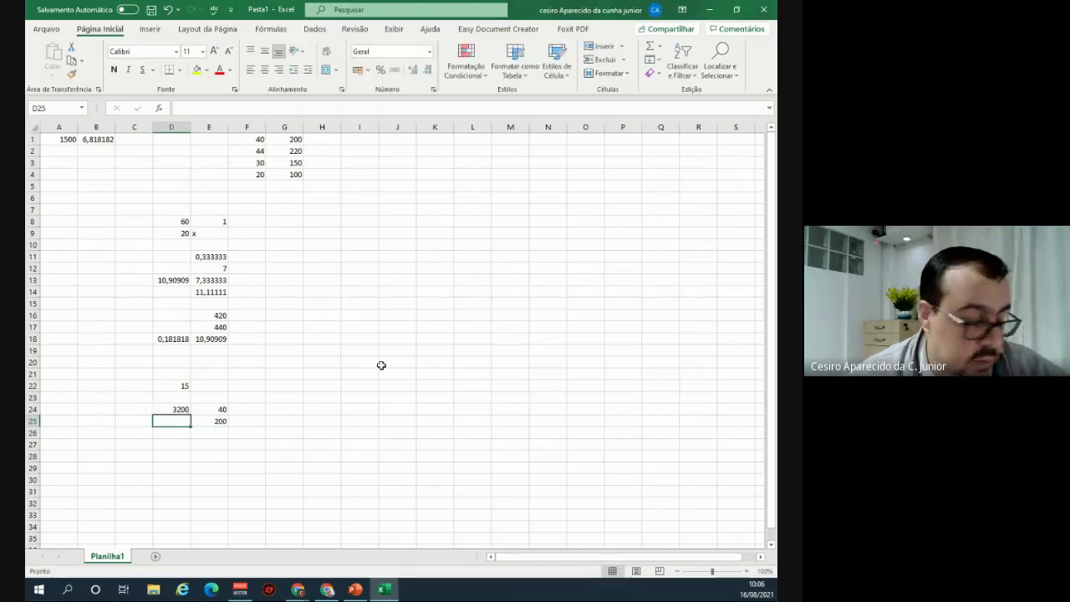
type("=")
key("Up")
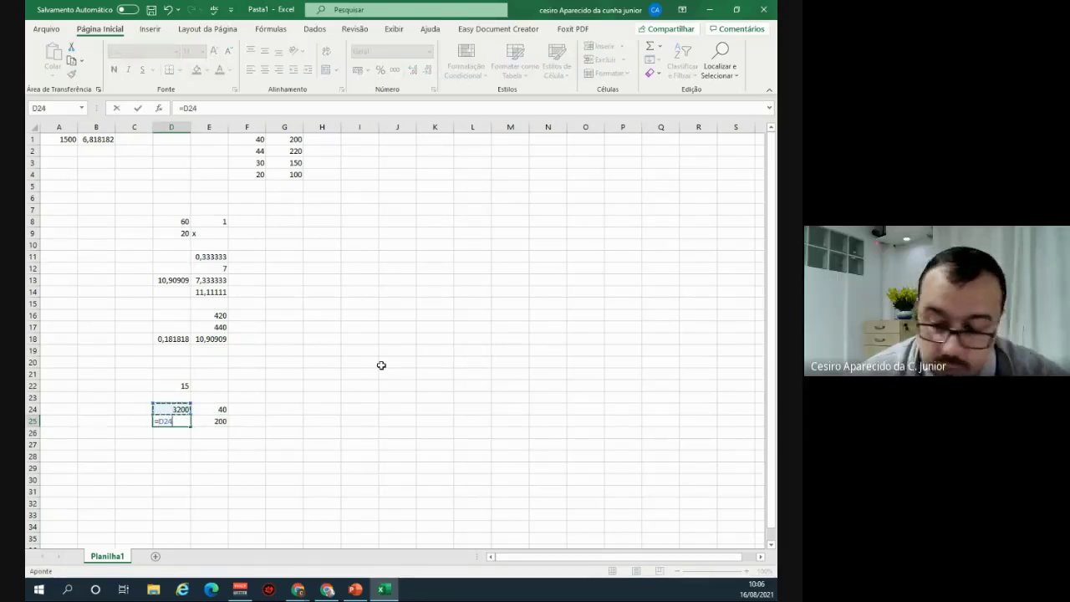
type("/")
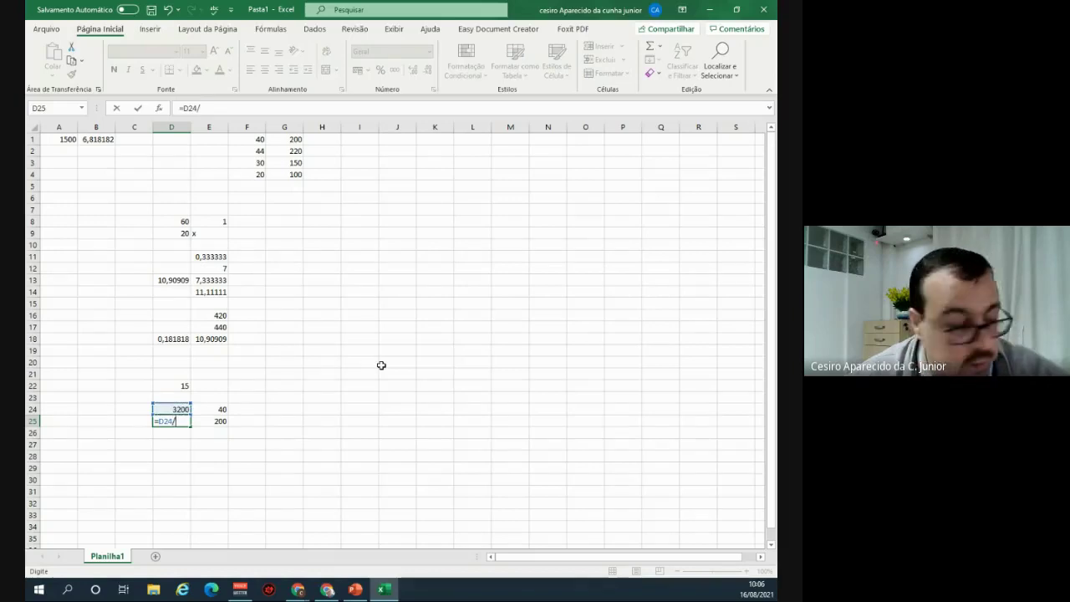
key("Right")
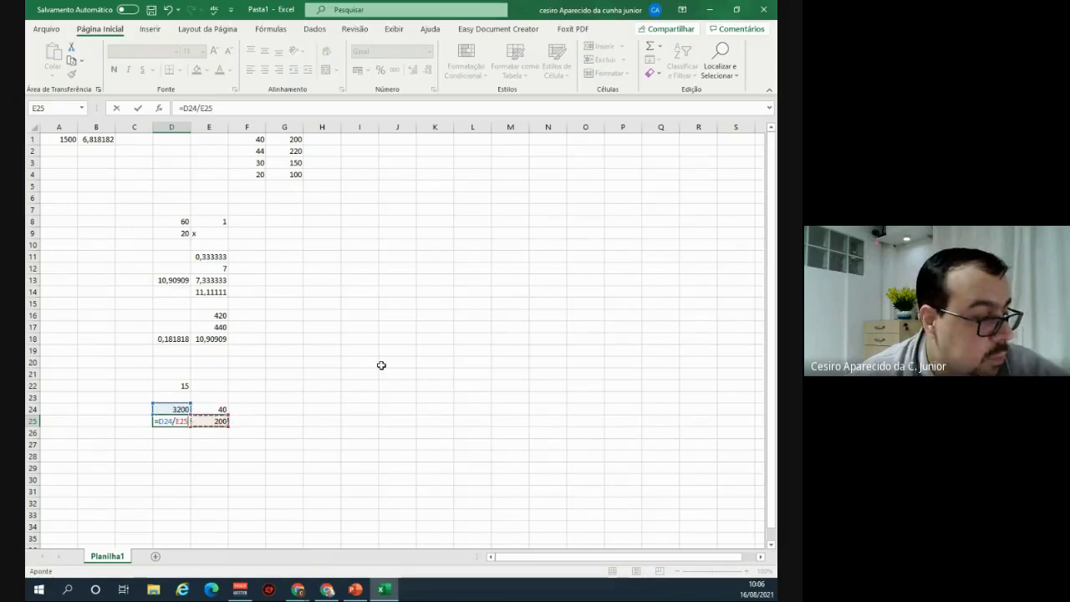
key("Return")
key("Up")
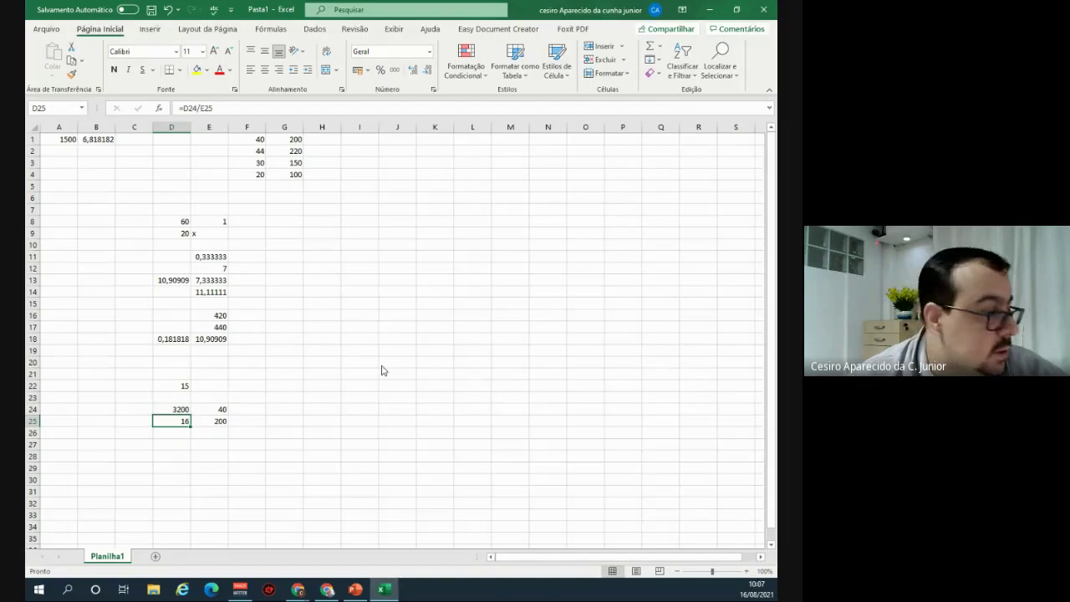
- Switch back to the quiz in Chrome and answer question 4 with R$ 16,00
key("alt+Tab")
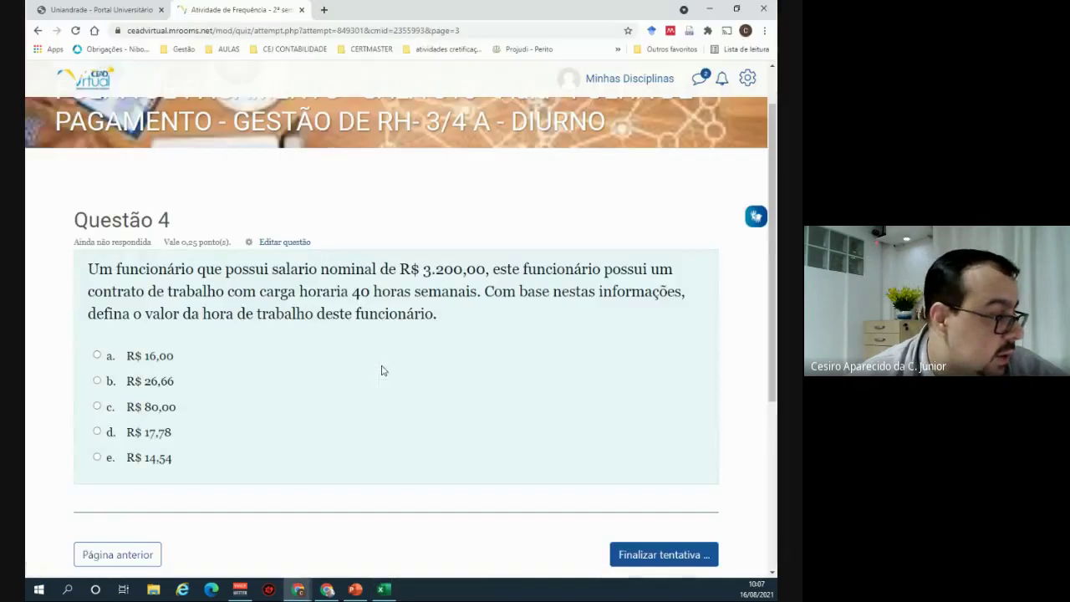
left_click(97, 356)
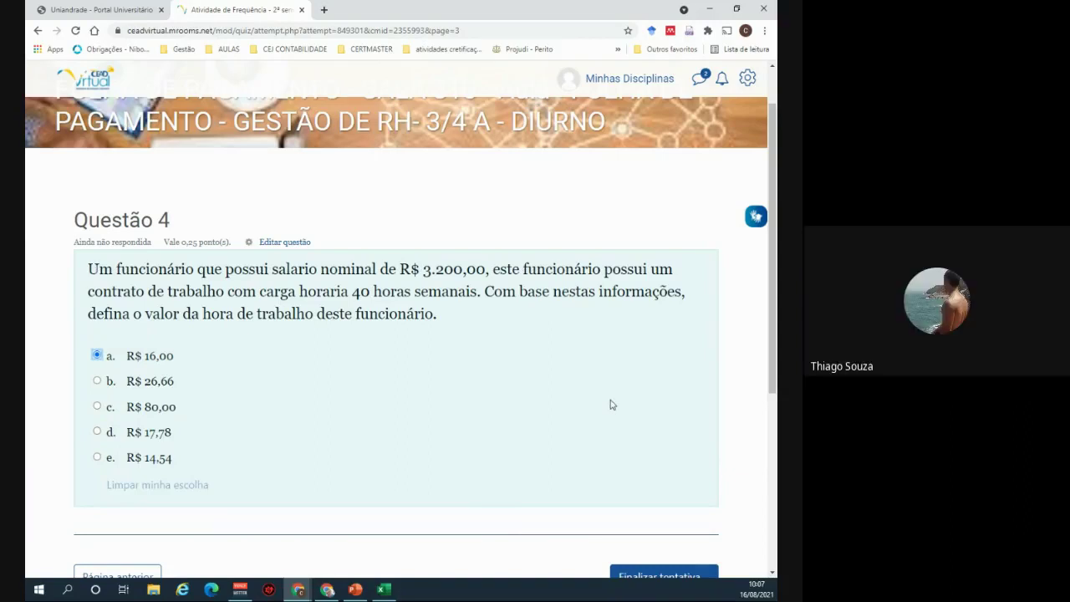
scroll(603, 378, "down", 1)
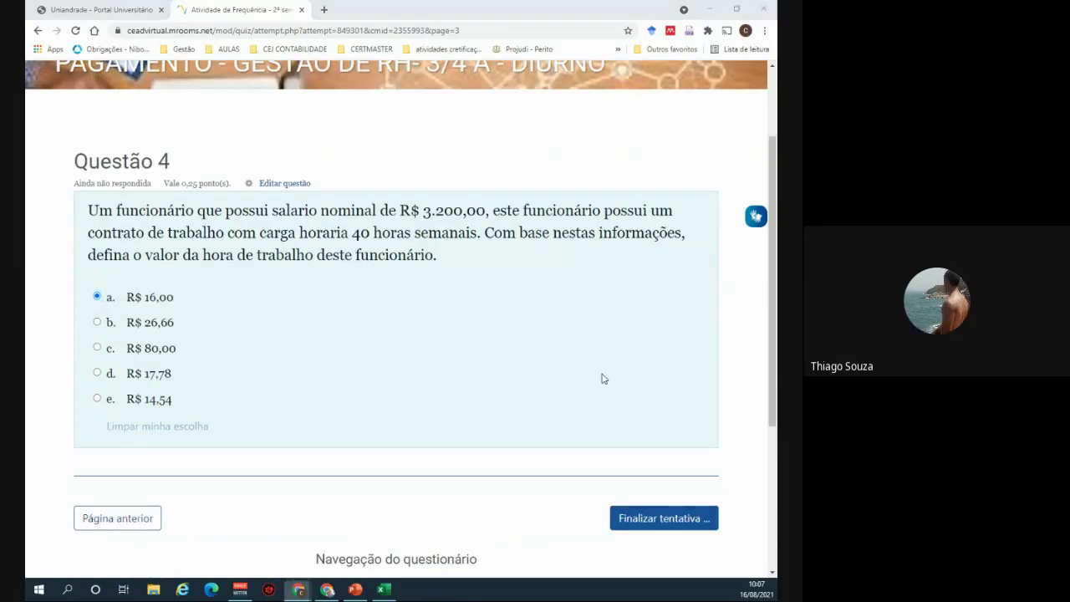
- Return to the Excel sheet and review the weekly hours in column F and the monthly hours in G1:G4
key("alt+Tab")
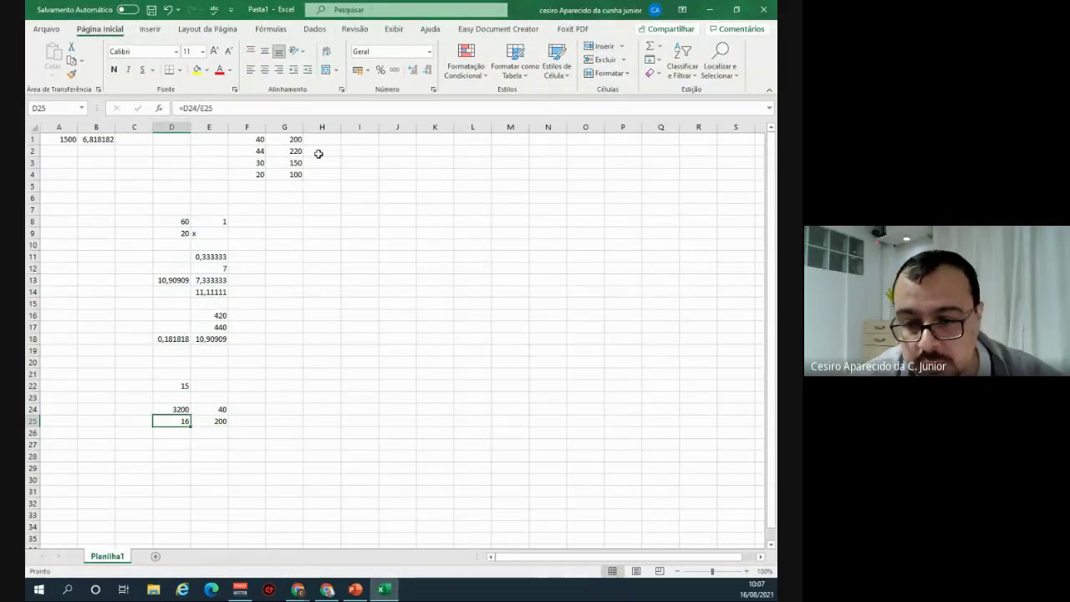
left_click(289, 141)
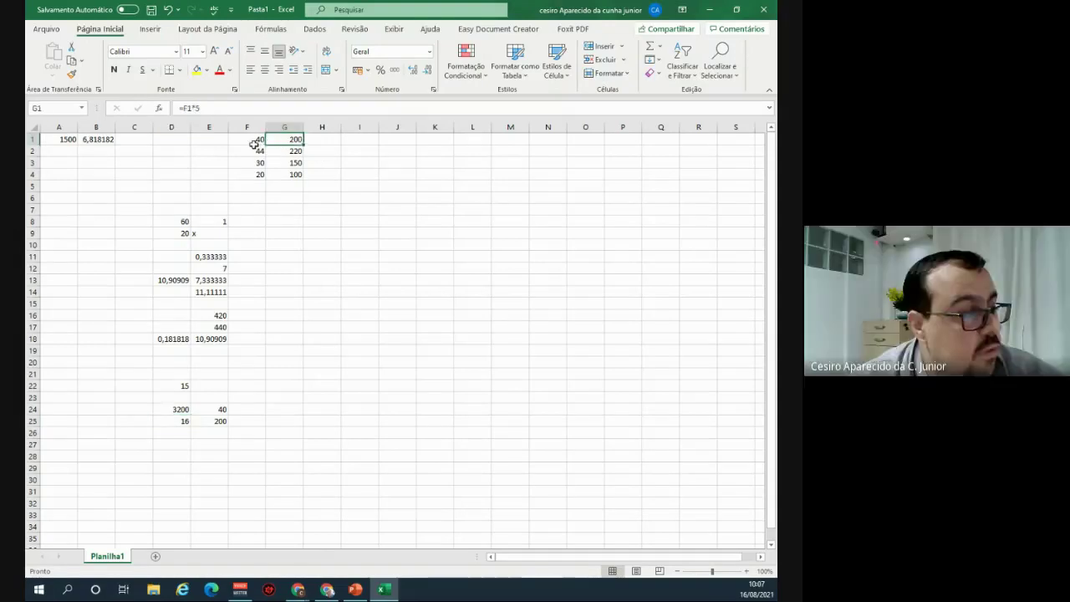
left_click(257, 143)
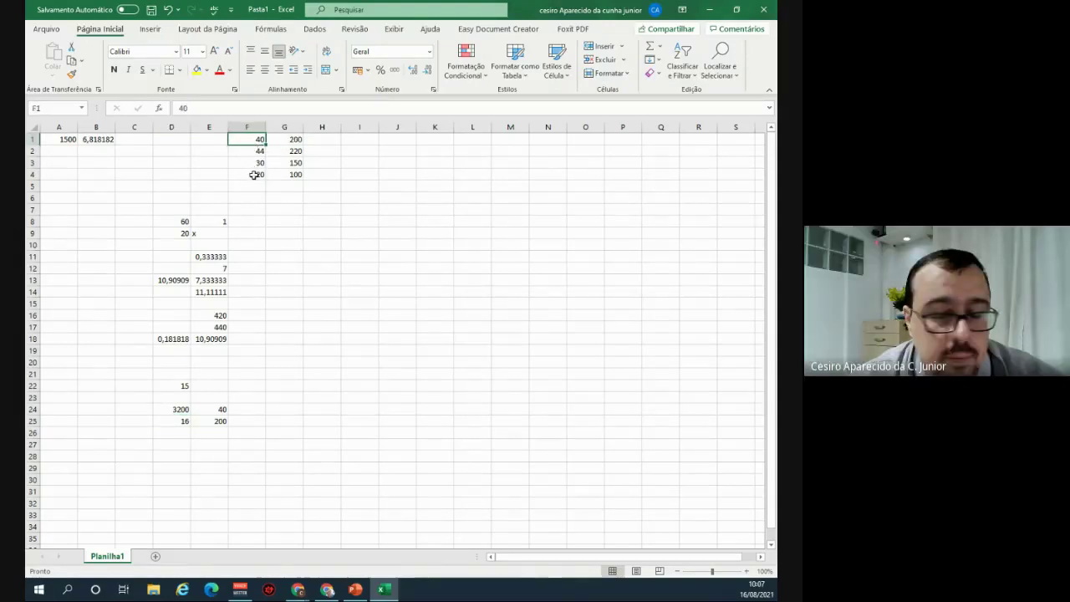
left_click_drag(296, 139, 295, 174)
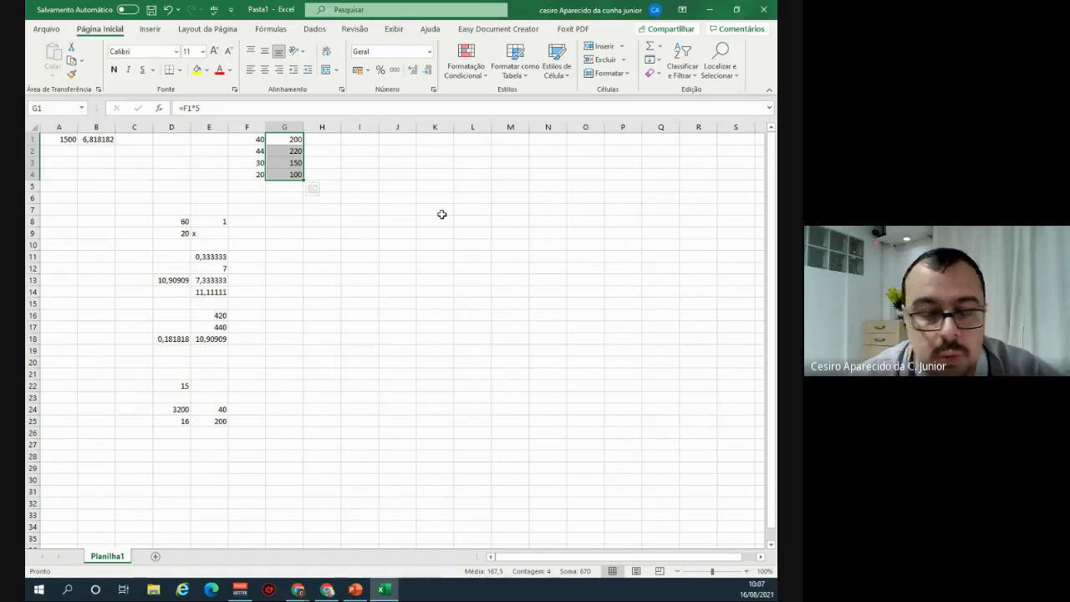
- Switch to the quiz in Chrome, finish the attempt, and submit all answers with confirmation
key("alt+Tab")
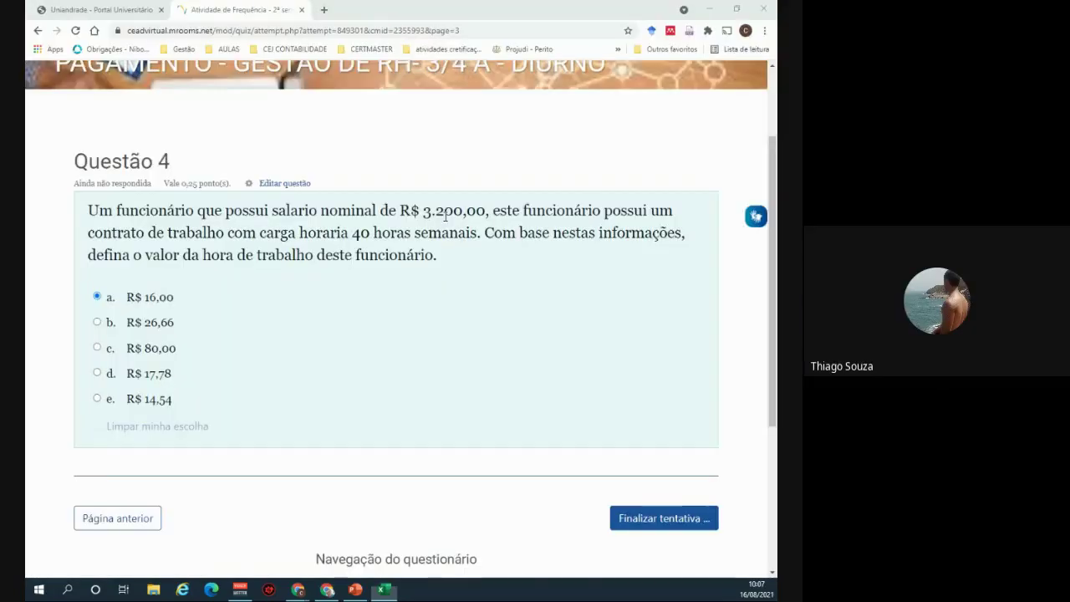
left_click(652, 519)
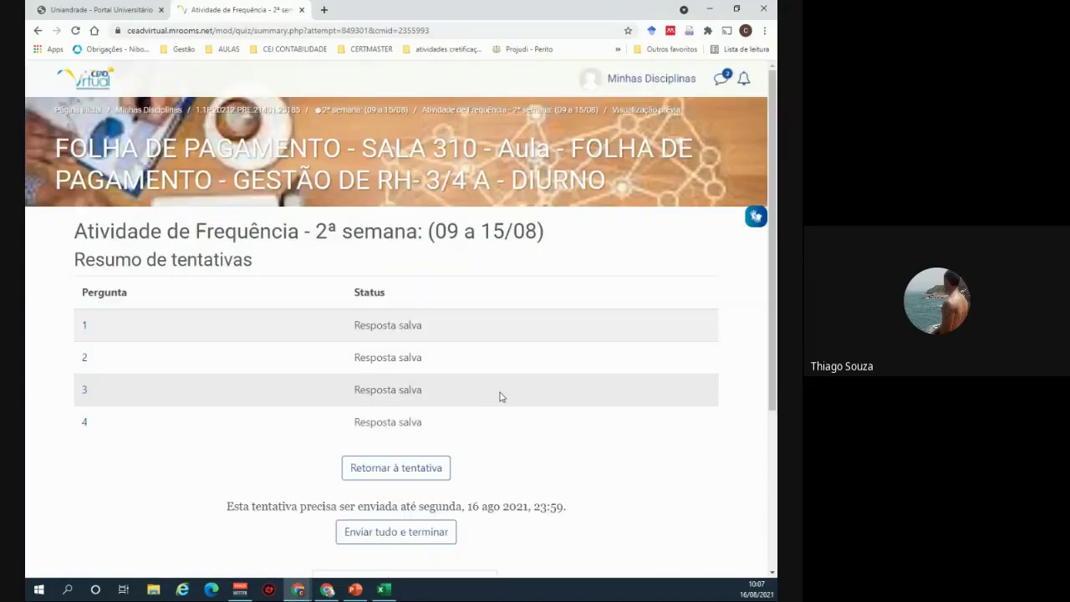
scroll(499, 396, "down", 1)
left_click(435, 474)
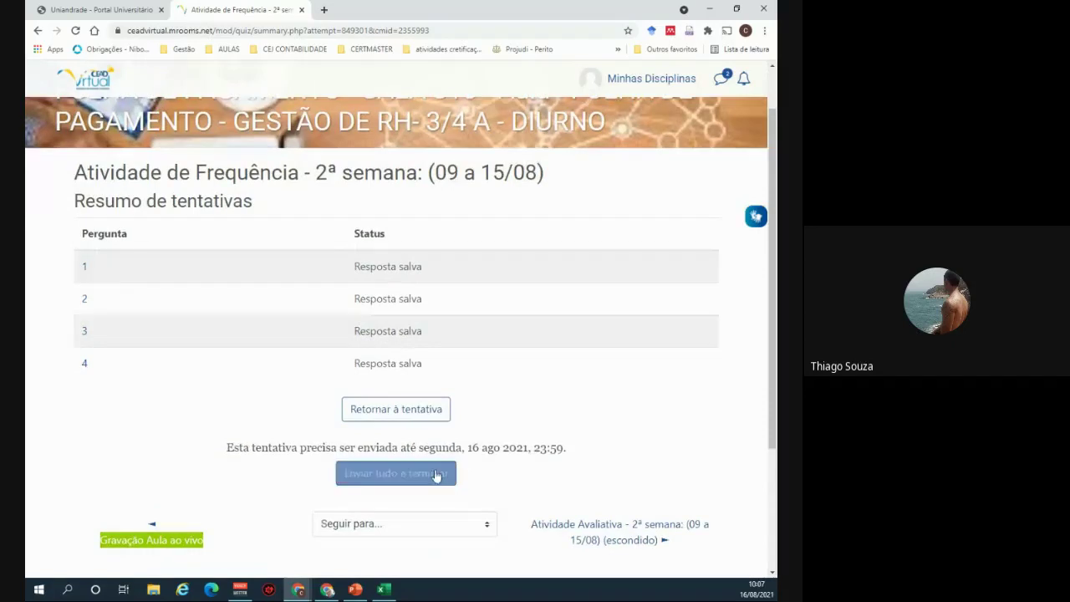
left_click(368, 405)
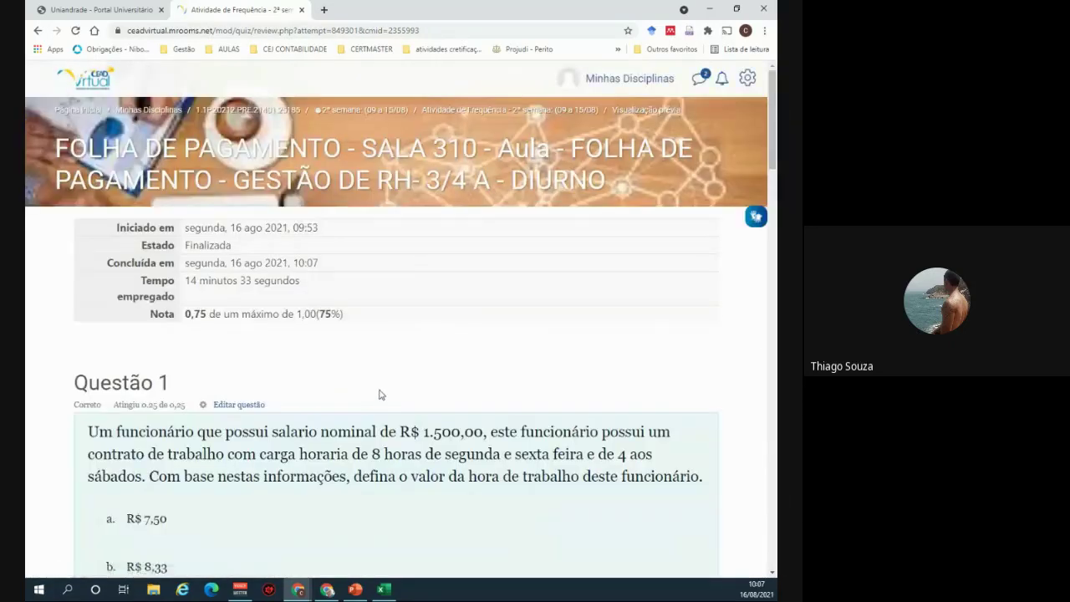
- Review the graded attempt from question 1 through question 4, checking each answer against its feedback
scroll(379, 395, "down", 3)
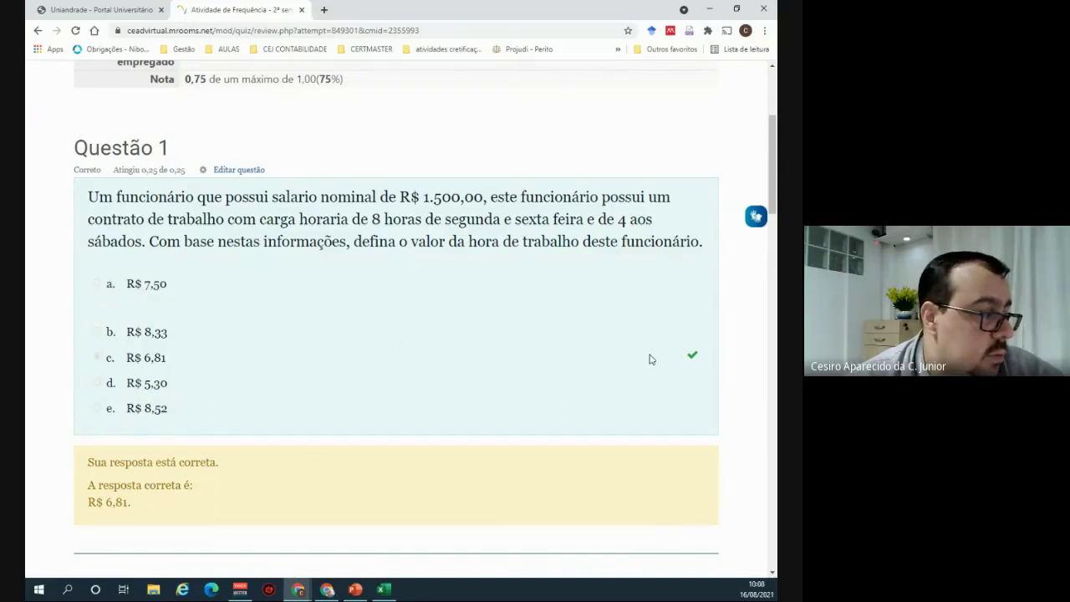
scroll(651, 357, "down", 6)
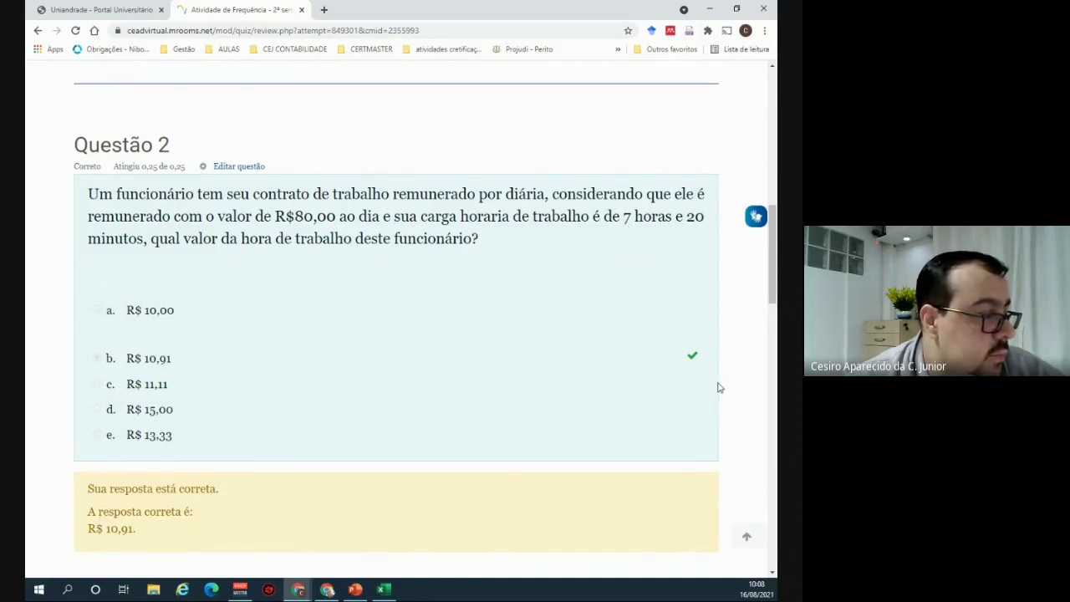
scroll(719, 387, "down", 1)
scroll(719, 387, "down", 5)
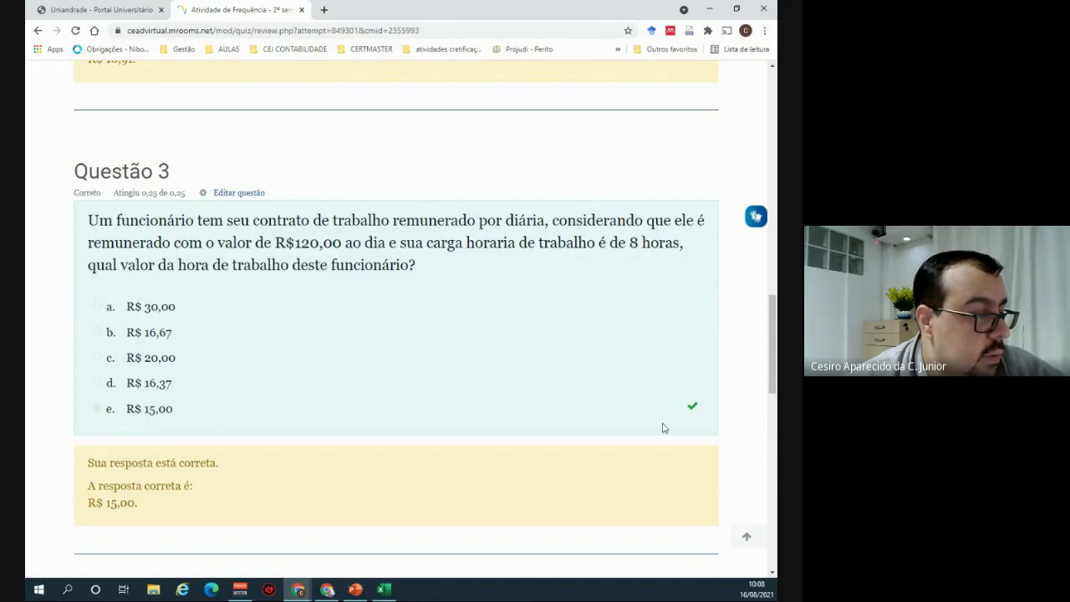
scroll(661, 451, "down", 7)
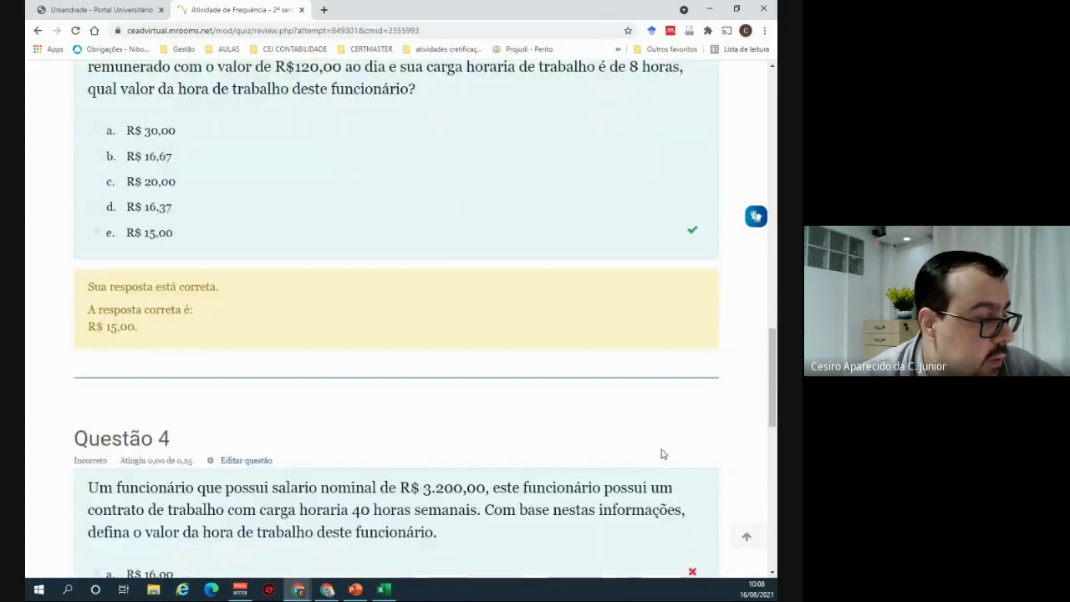
scroll(661, 454, "down", 1)
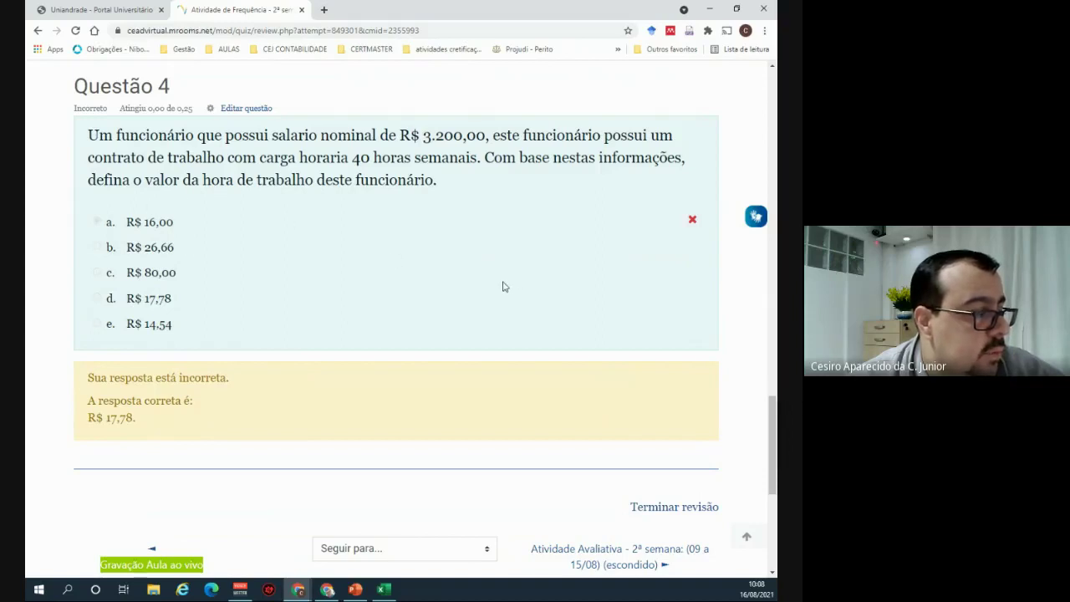
- Open the week 2 attendance quiz for editing from the quiz administration options
scroll(502, 286, "up", 4)
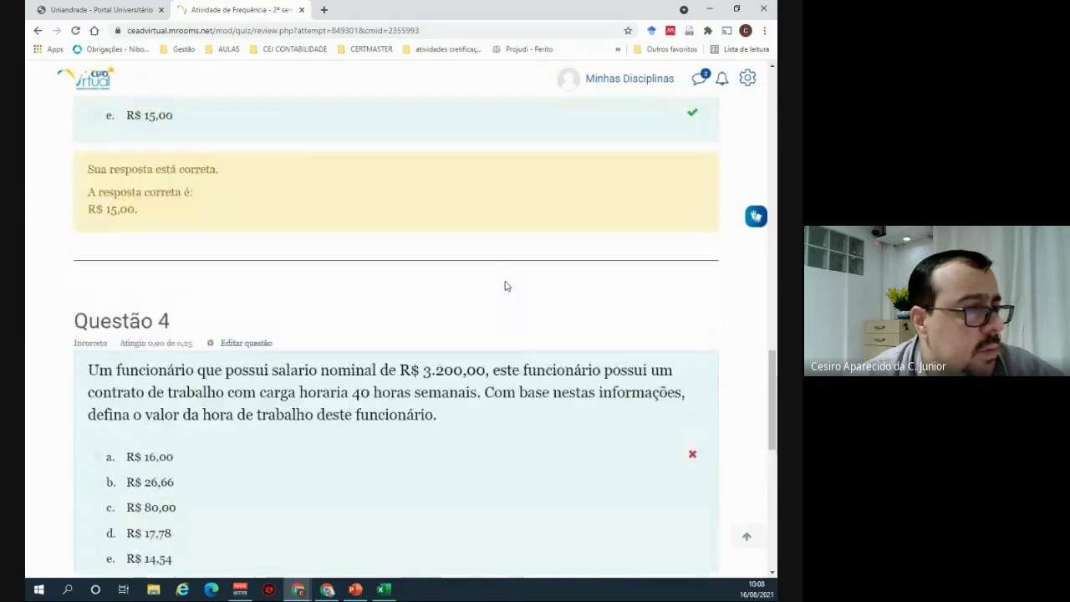
left_click(747, 78)
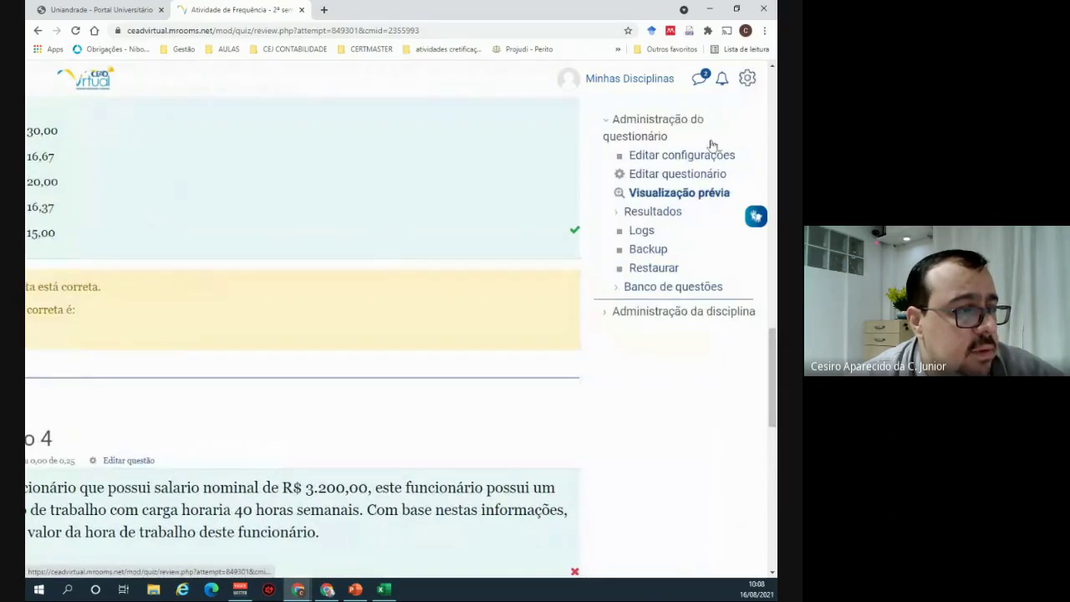
left_click(688, 181)
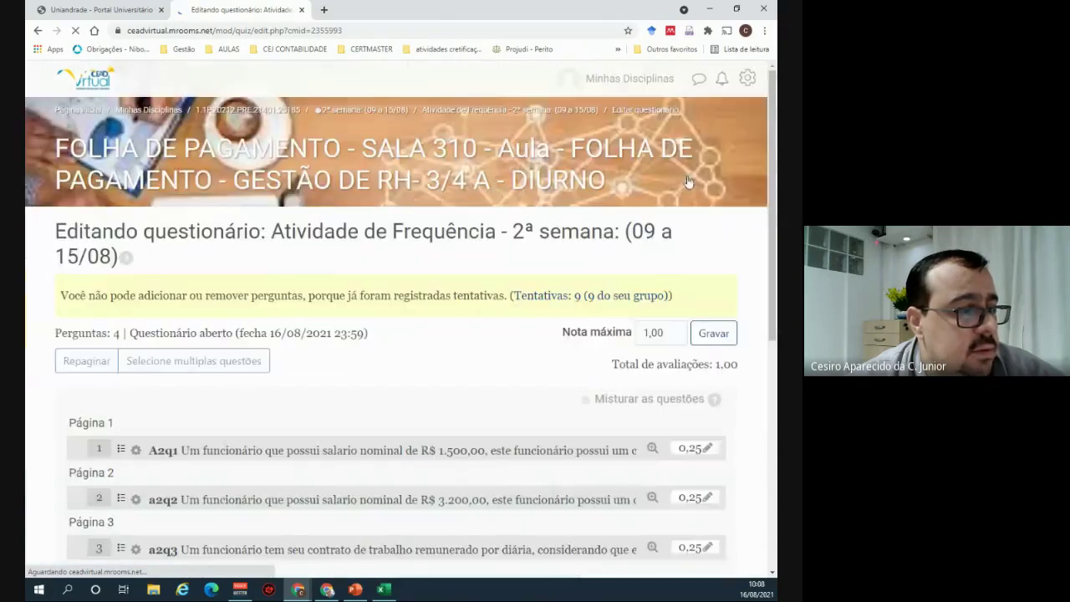